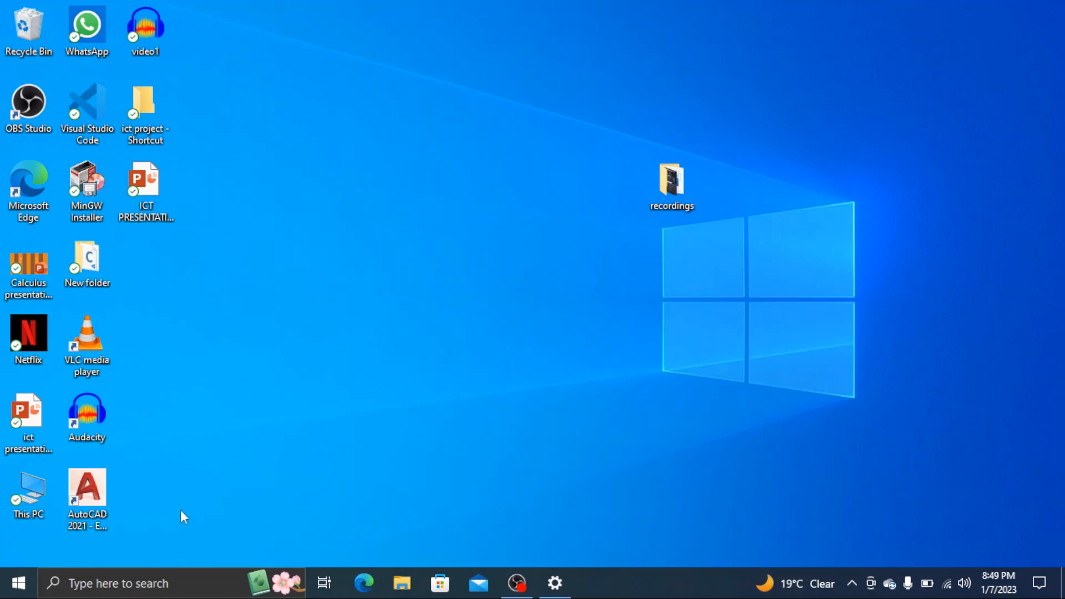
Open Microsoft Edge, search the web for getintopc and open the site's All Software Categories page
double_click(29, 189)
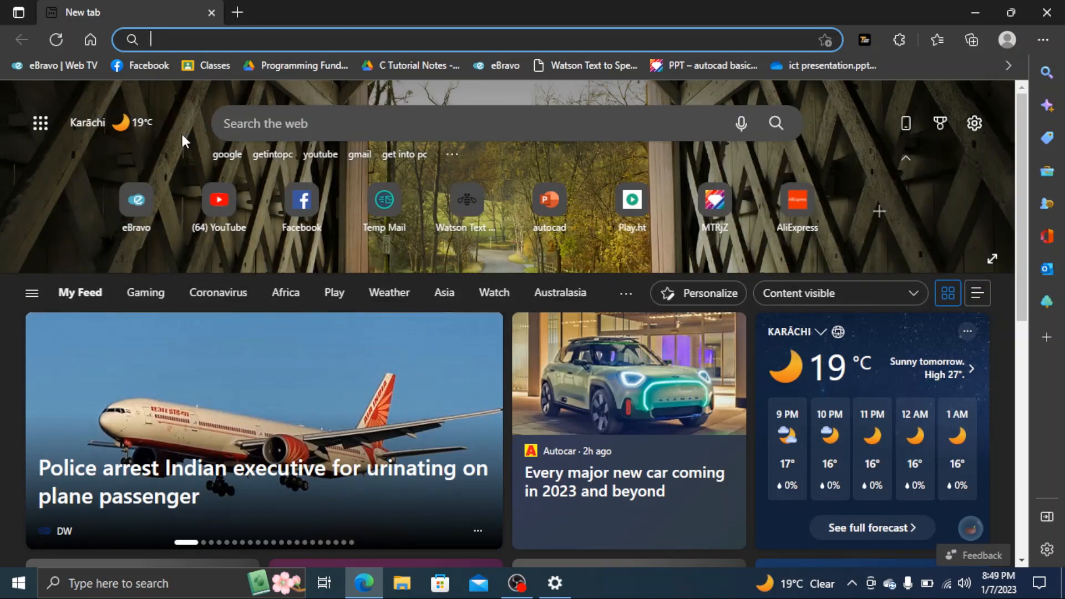
type("get")
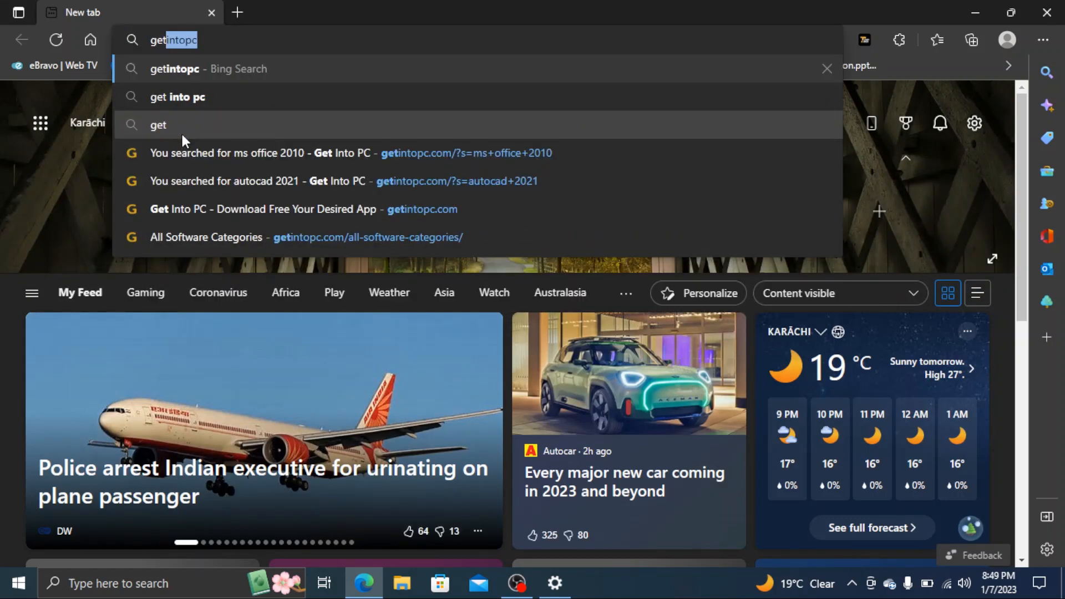
key("Return")
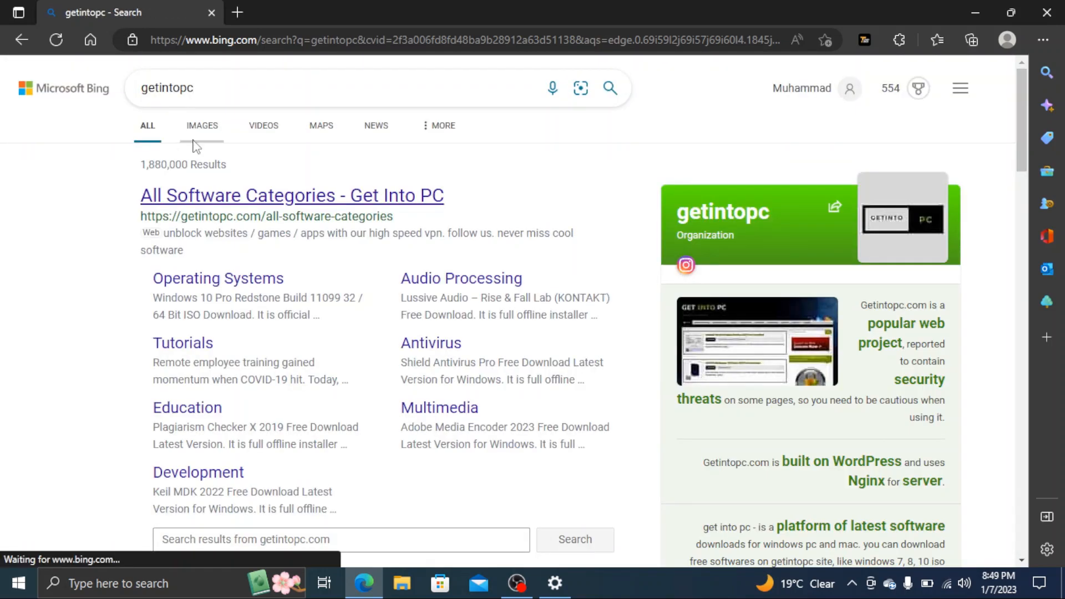
left_click(232, 196)
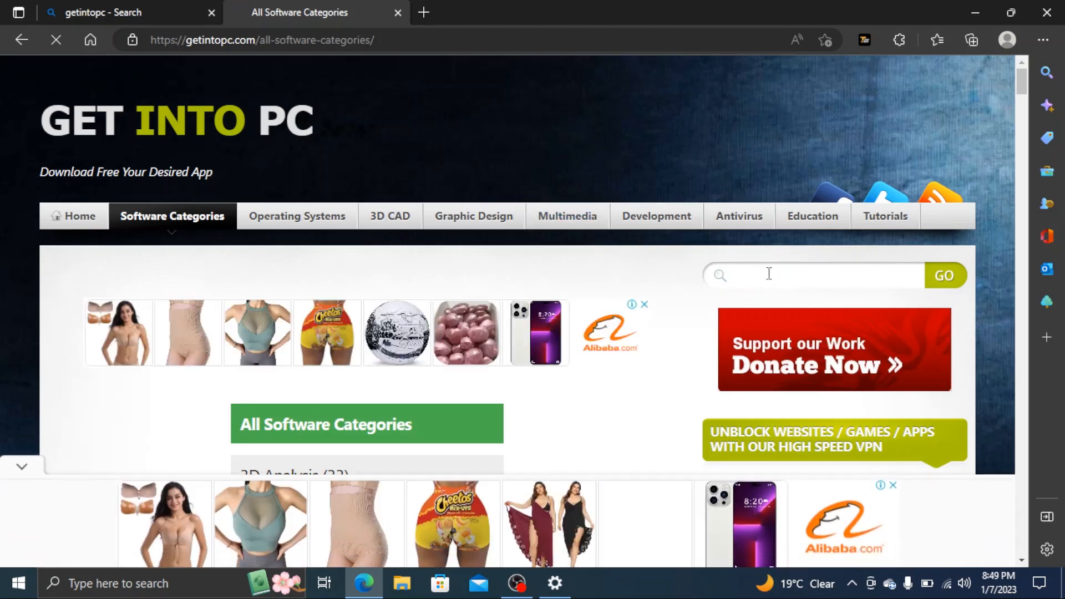
Search the Get Into PC website for "autocad 2021"
left_click(769, 274)
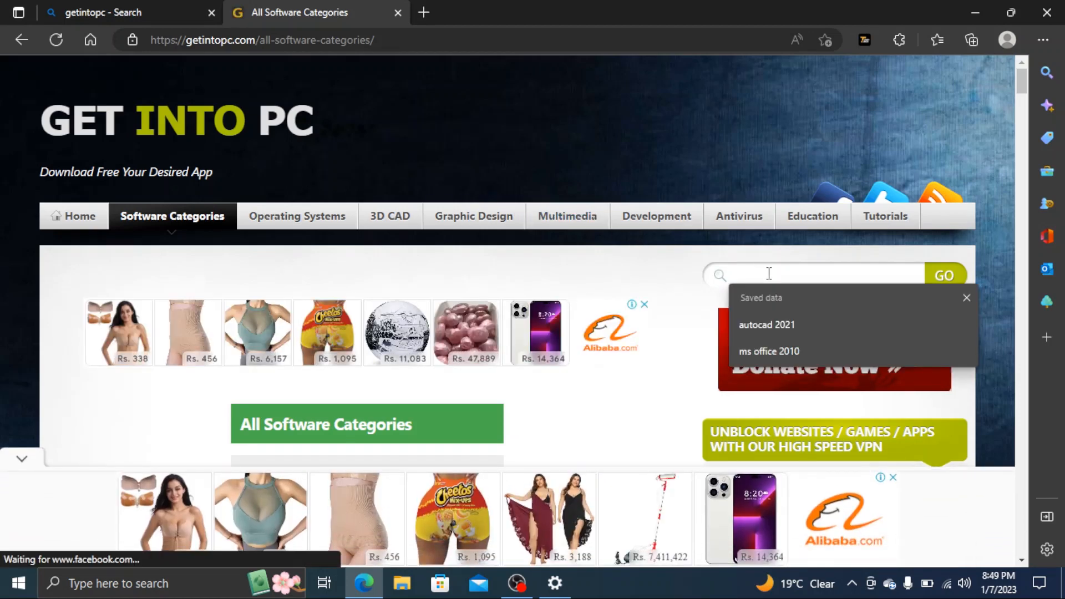
left_click(782, 326)
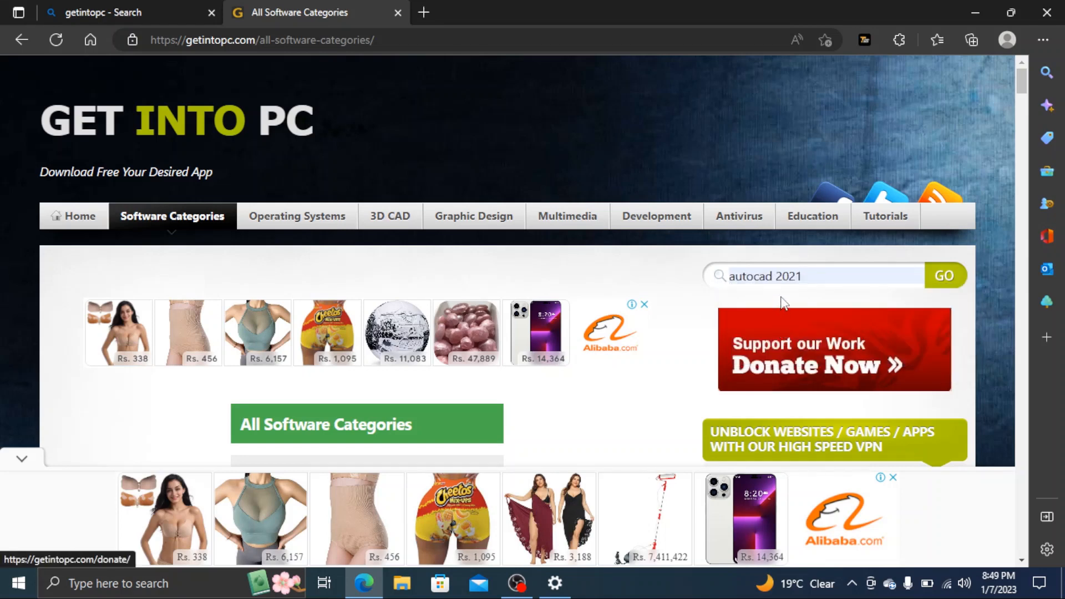
left_click(744, 274)
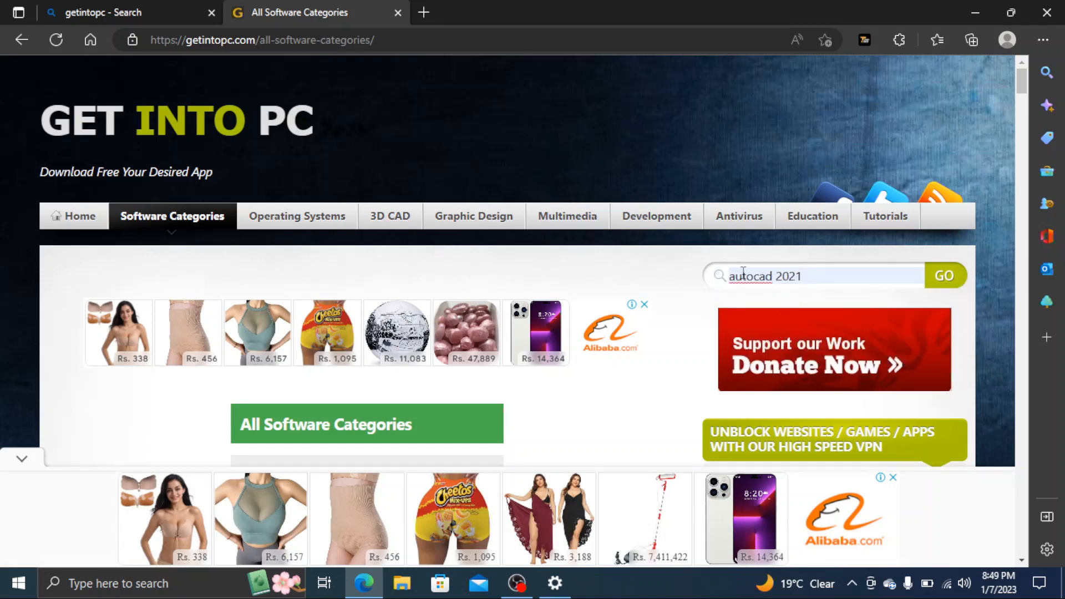
left_click(953, 275)
Open the Autodesk AutoCAD LT 2021 Free Download page and start the 64 Bit x64 v2021.1 download
scroll(450, 411, "down", 5)
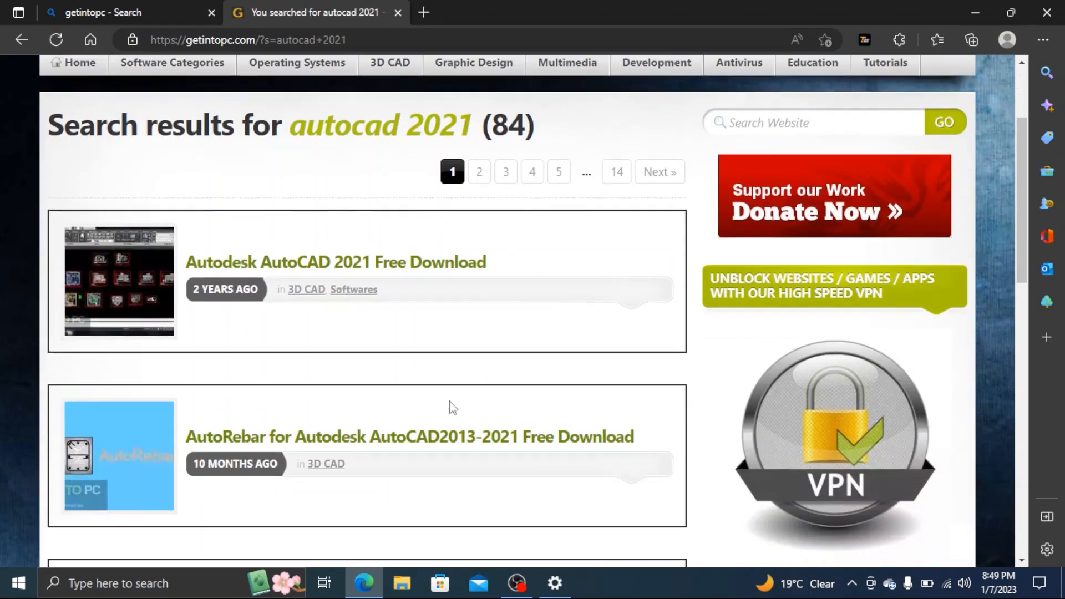
scroll(370, 435, "down", 2)
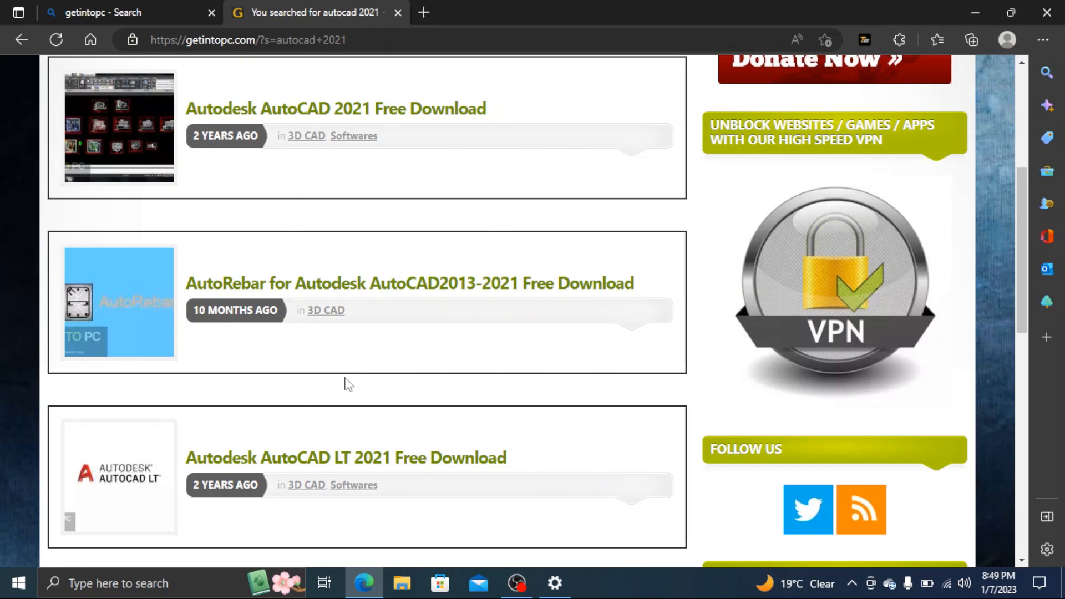
left_click(207, 455)
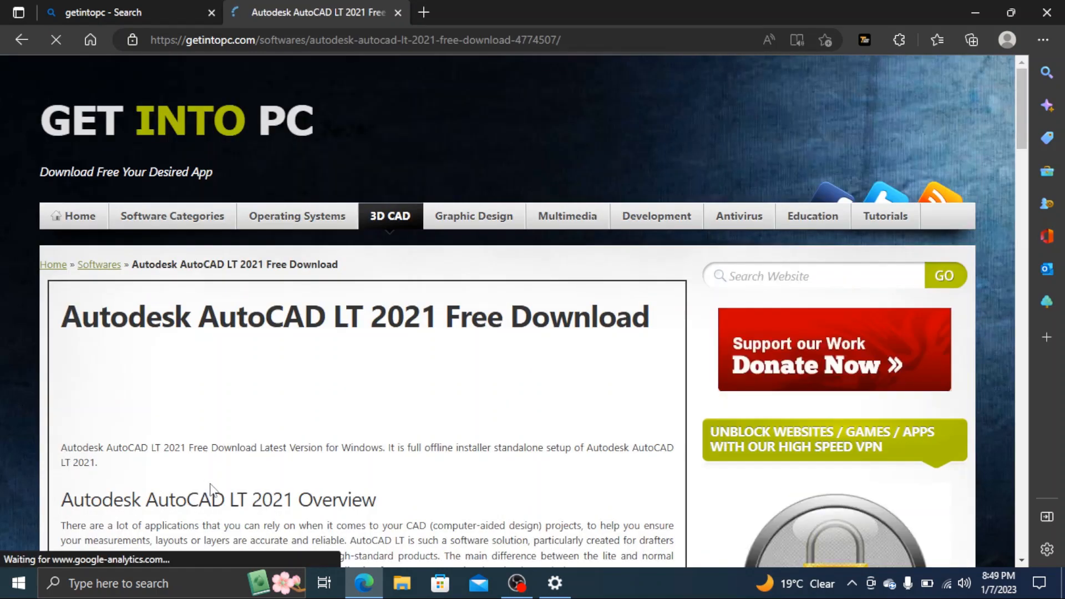
scroll(305, 319, "down", 20)
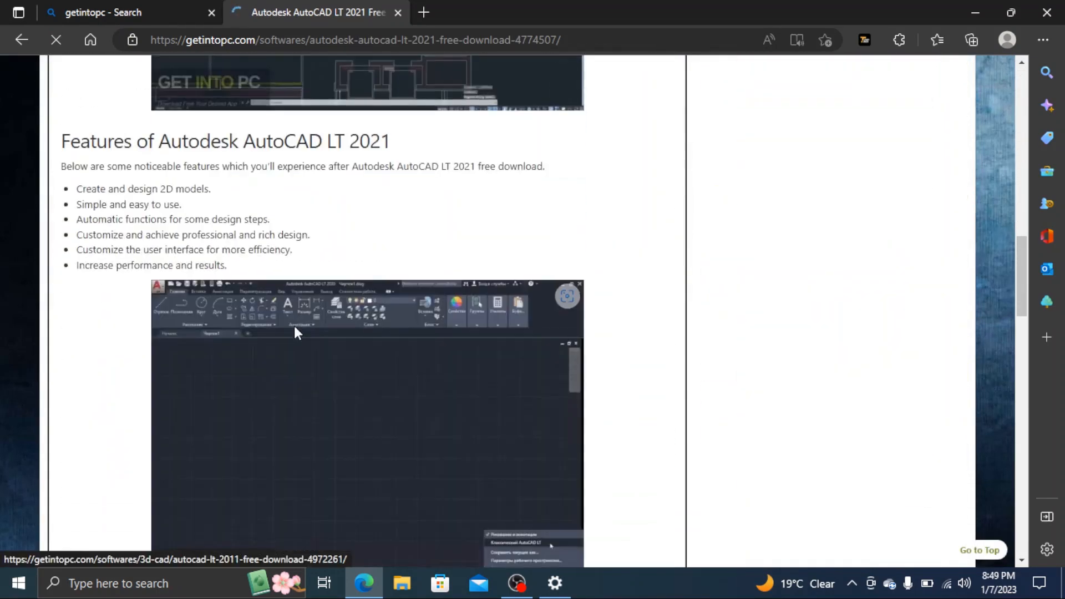
scroll(295, 329, "down", 20)
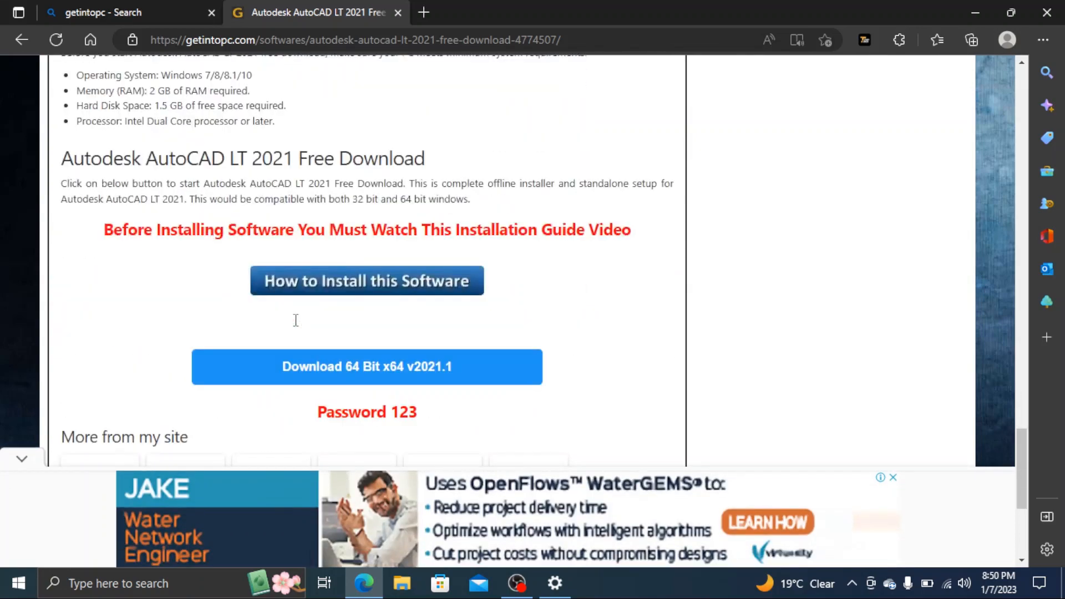
scroll(296, 324, "up", 1)
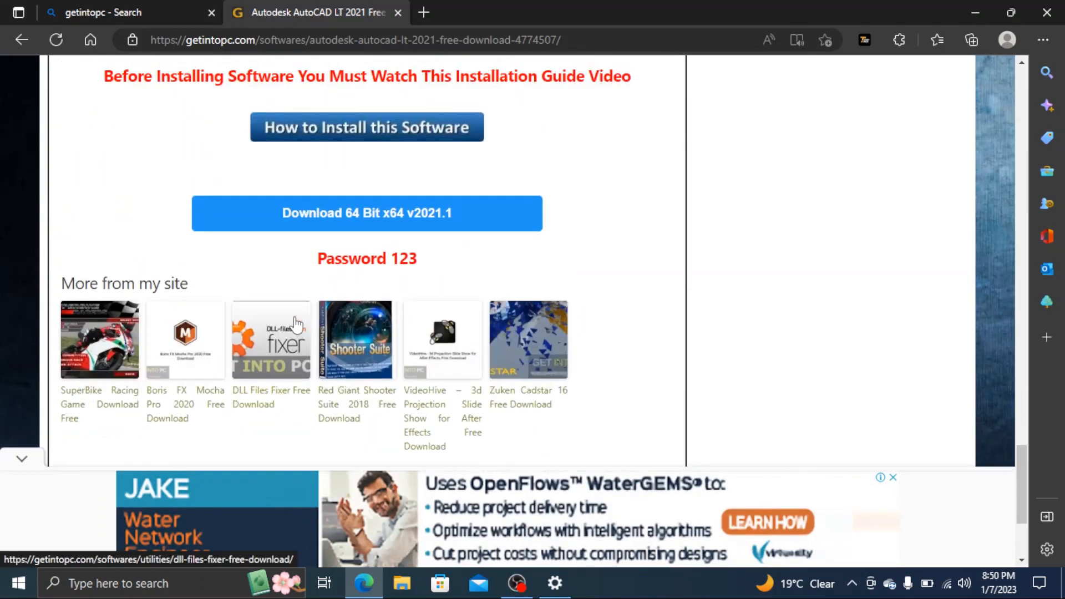
left_click(342, 216)
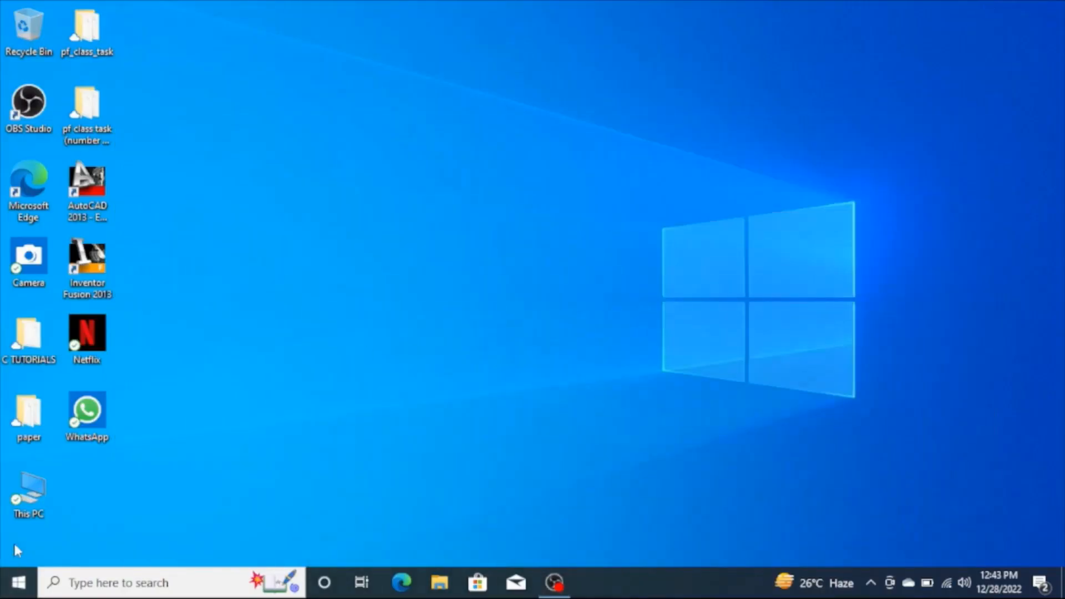
In File Explorer, open the Setup folder inside Autodesk AUTOCAD 2021 (x64) + Crack on Local Disk (D:)
double_click(28, 514)
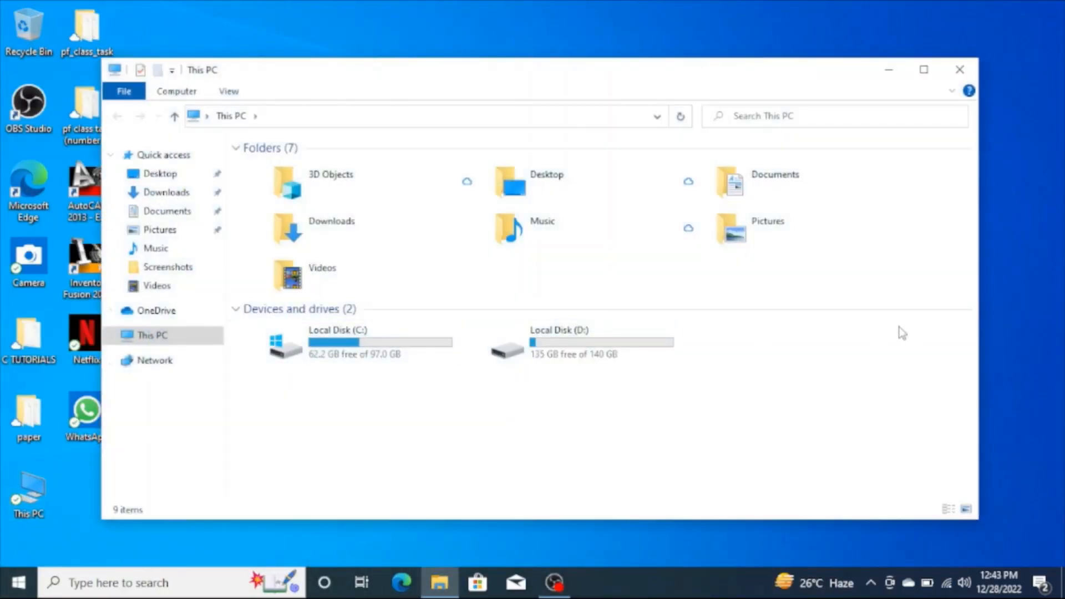
left_click(649, 341)
double_click(649, 341)
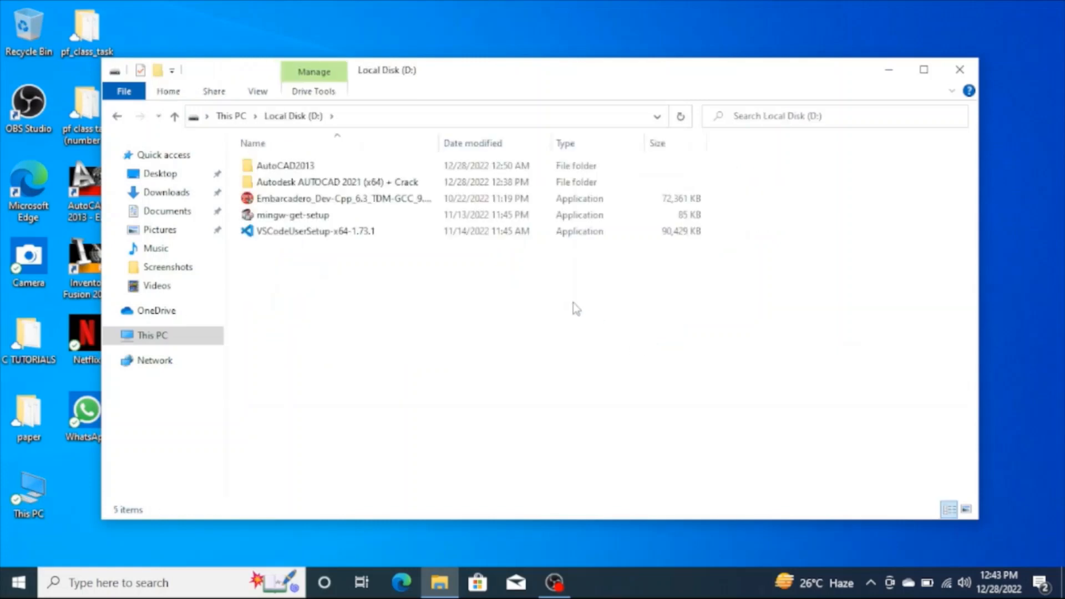
double_click(434, 184)
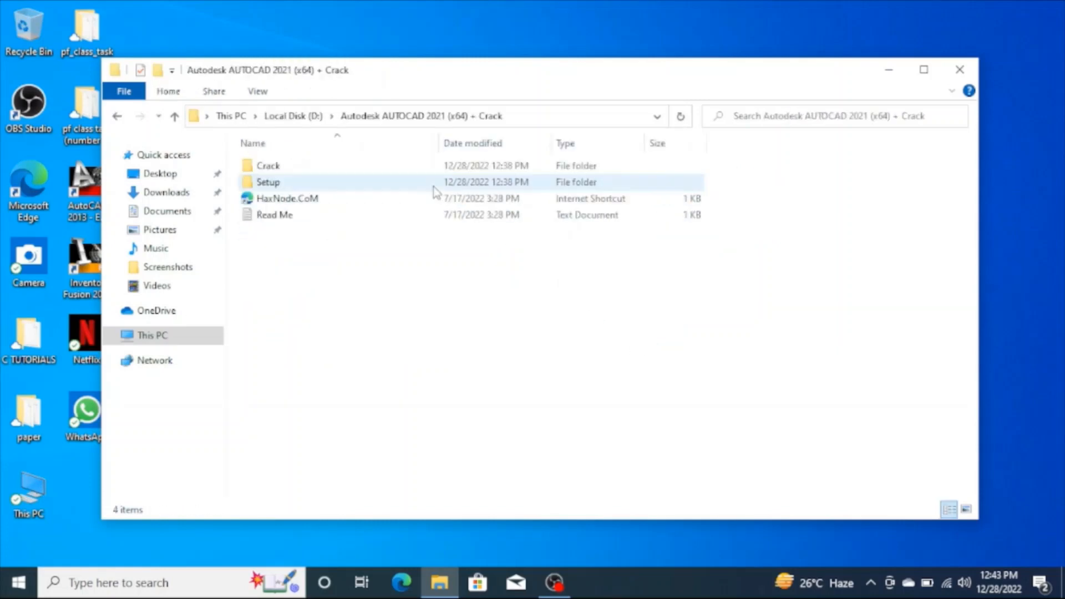
double_click(387, 183)
Run the AutoCAD_2021_English_Win_64bit_dlm.sfx application and extract its files to C:\Autodesk
left_click(387, 169)
right_click(386, 169)
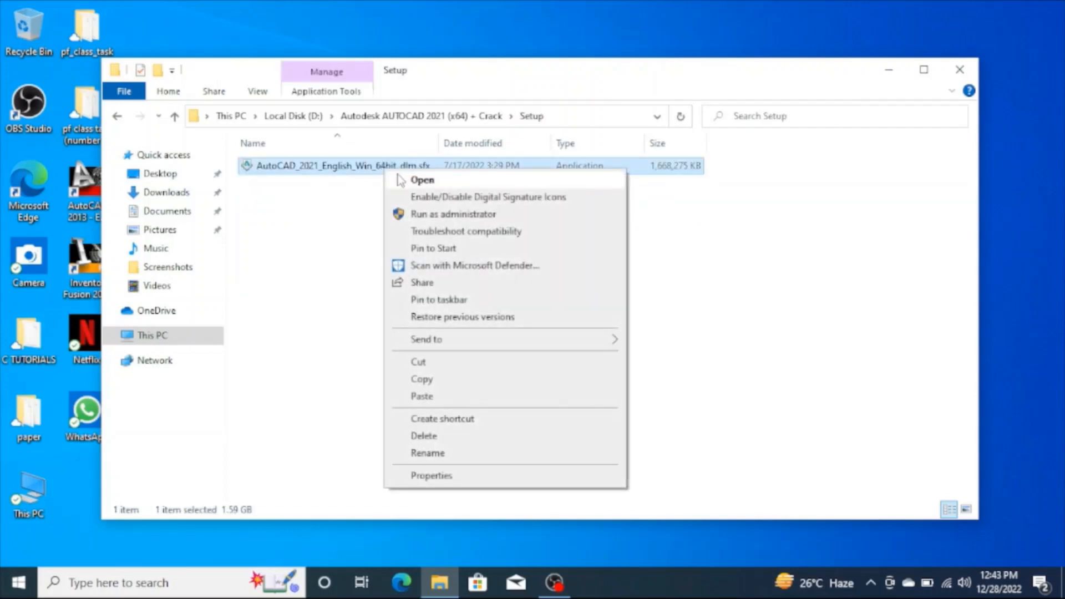
left_click(411, 178)
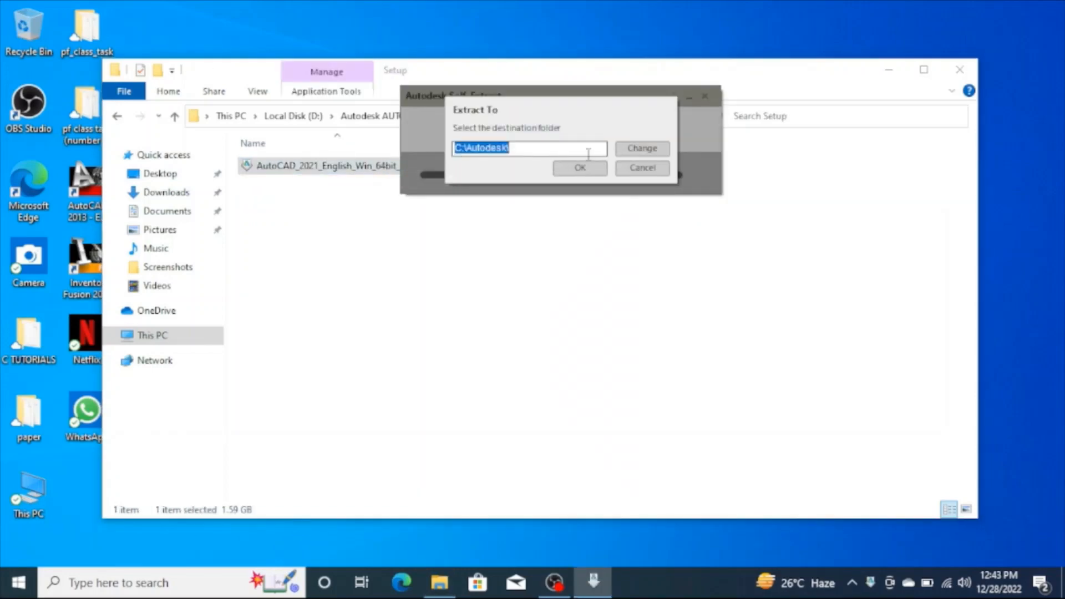
left_click(578, 167)
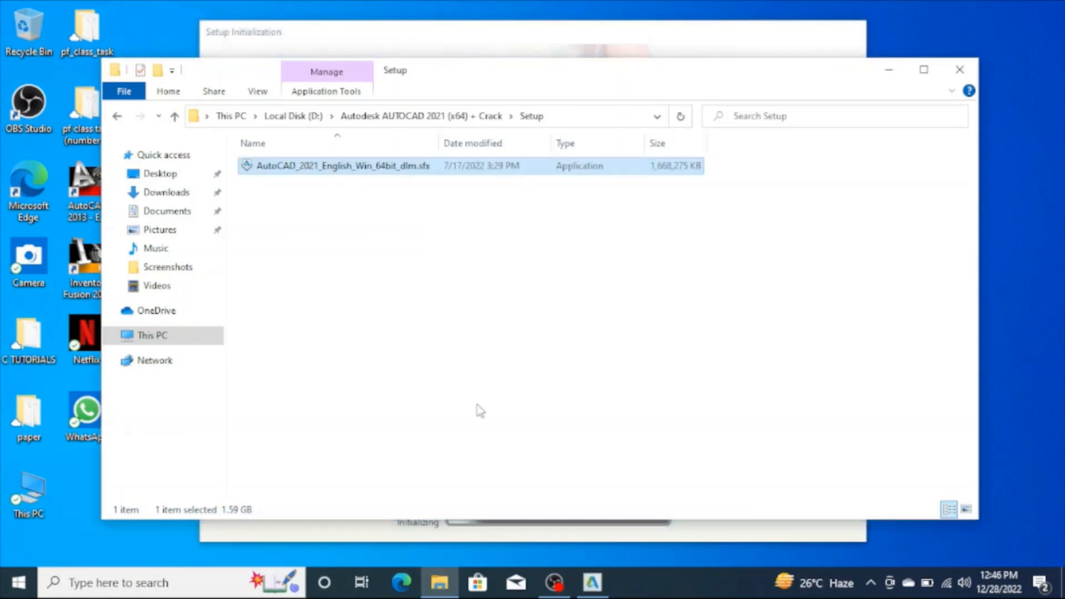
Minimize the folder window and install AutoCAD 2021 to C:\Program Files\Autodesk\, accepting the license agreement
left_click(888, 70)
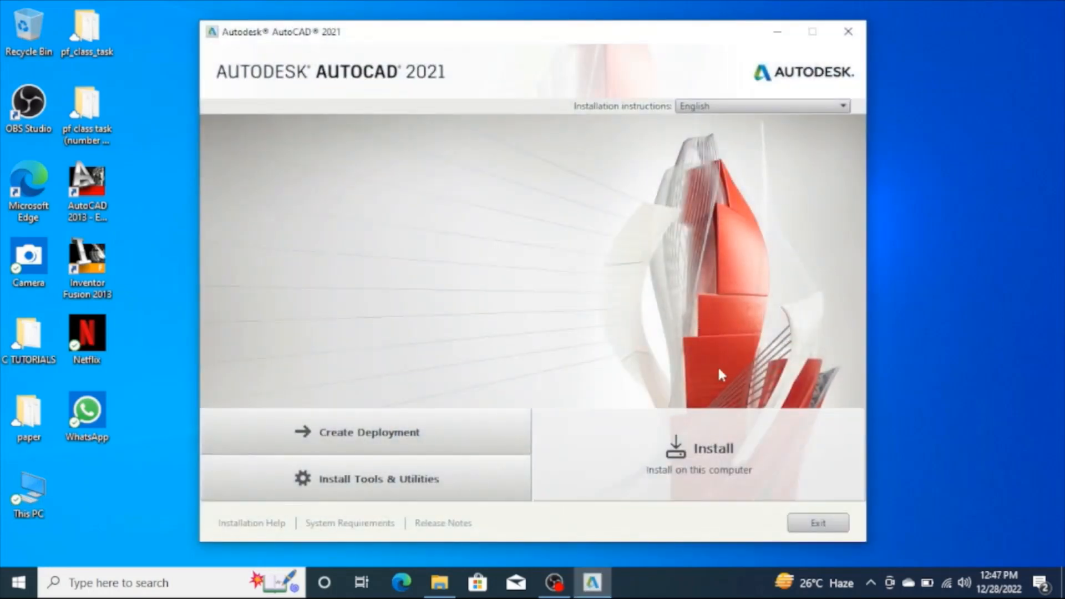
left_click(739, 439)
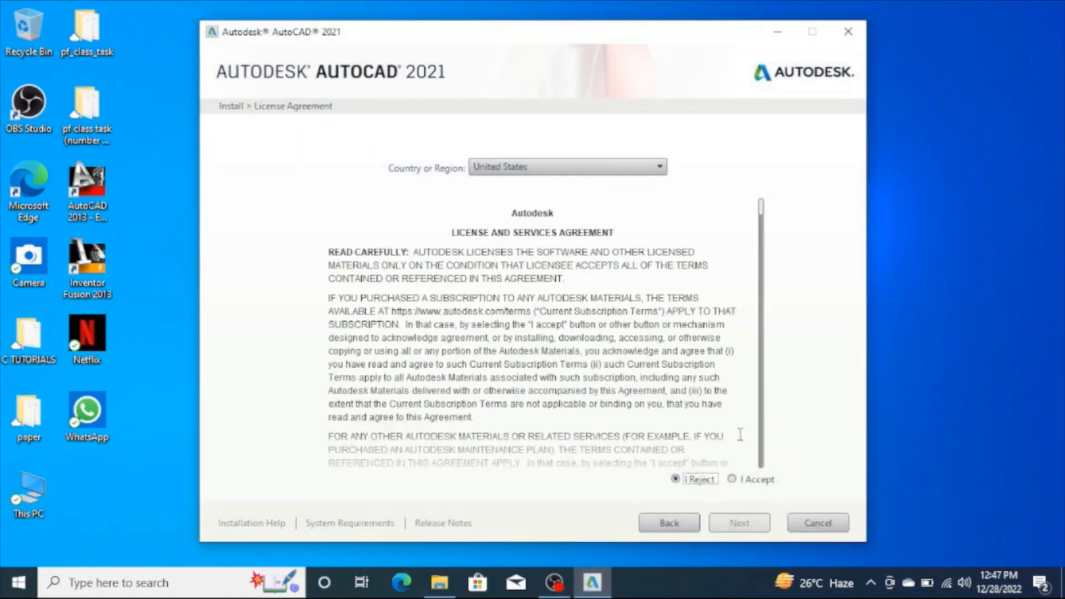
left_click(733, 479)
left_click(735, 524)
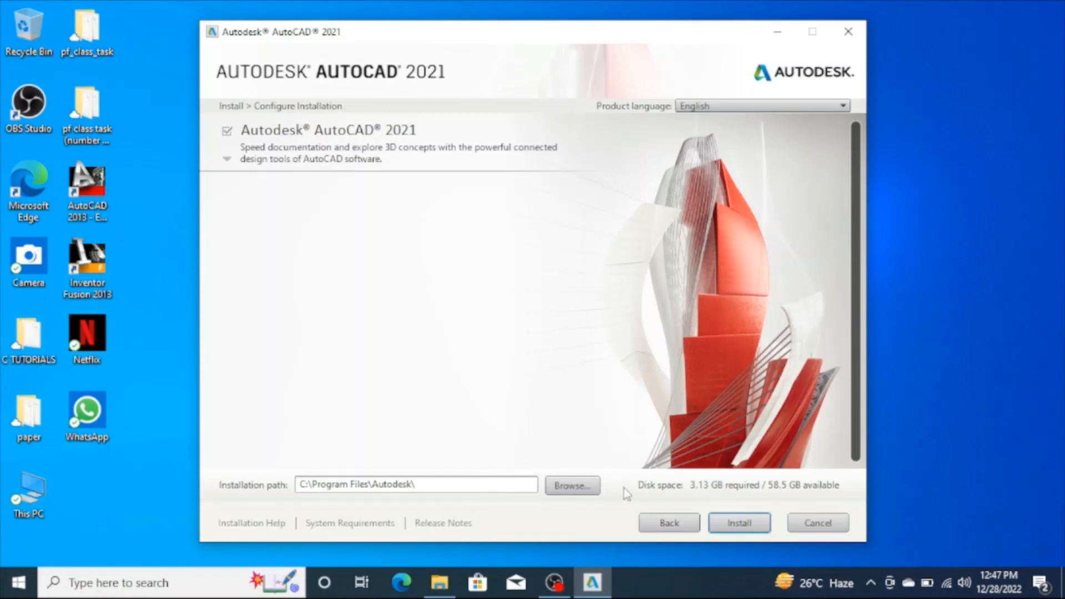
left_click(762, 527)
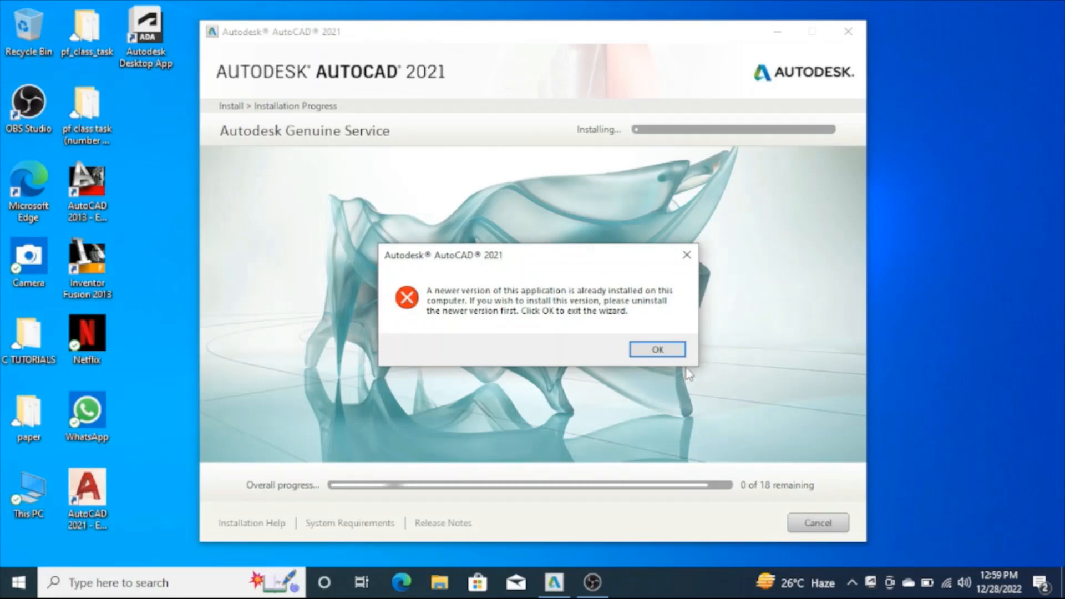
Close the AutoCAD 2021 installer along with its error message, and refresh the desktop
left_click(657, 350)
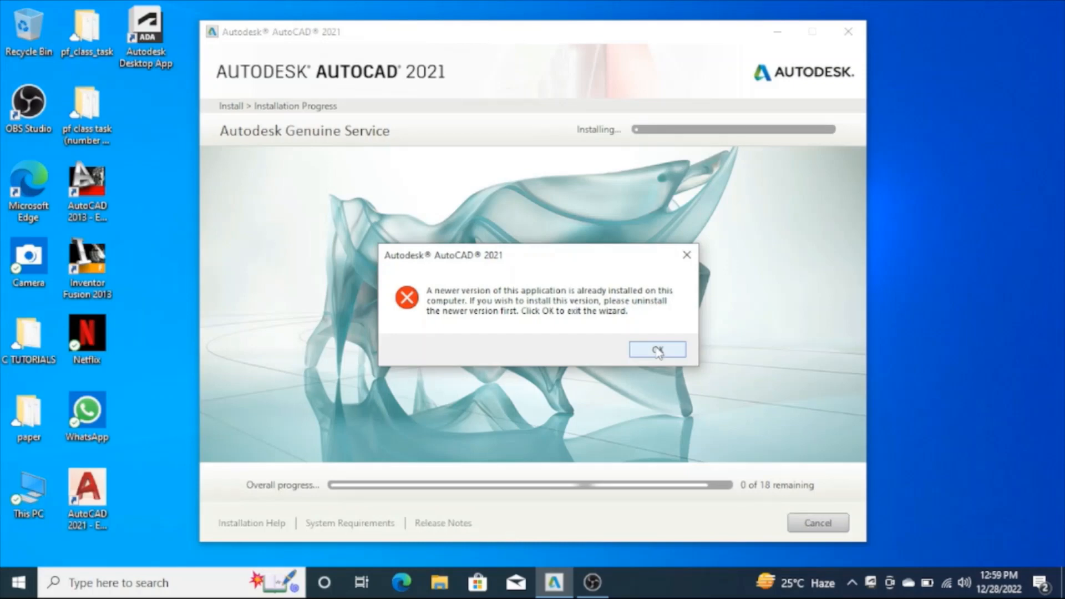
left_click(658, 350)
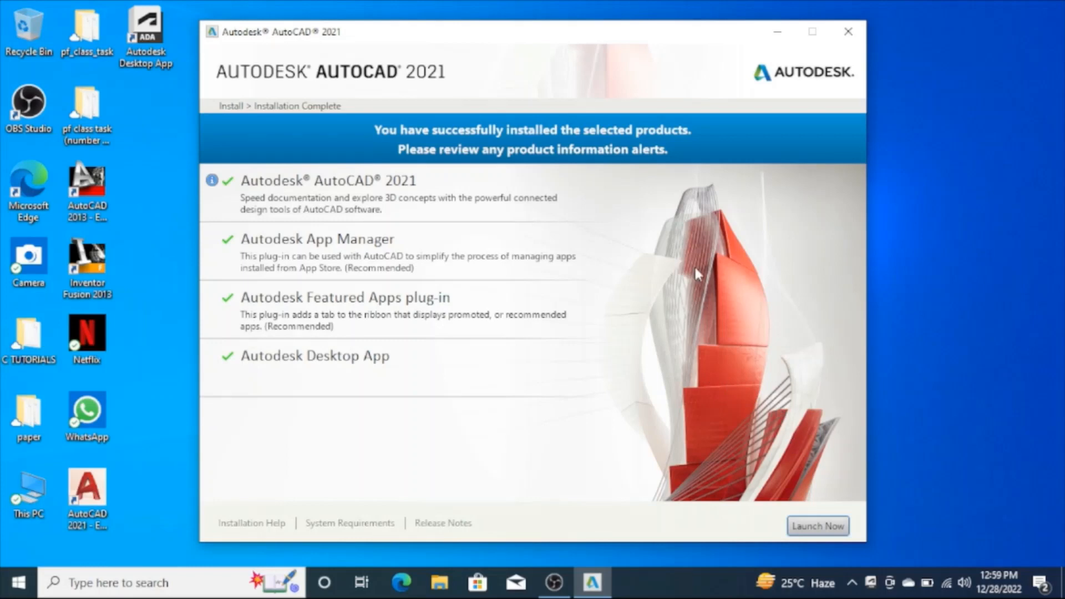
left_click(848, 32)
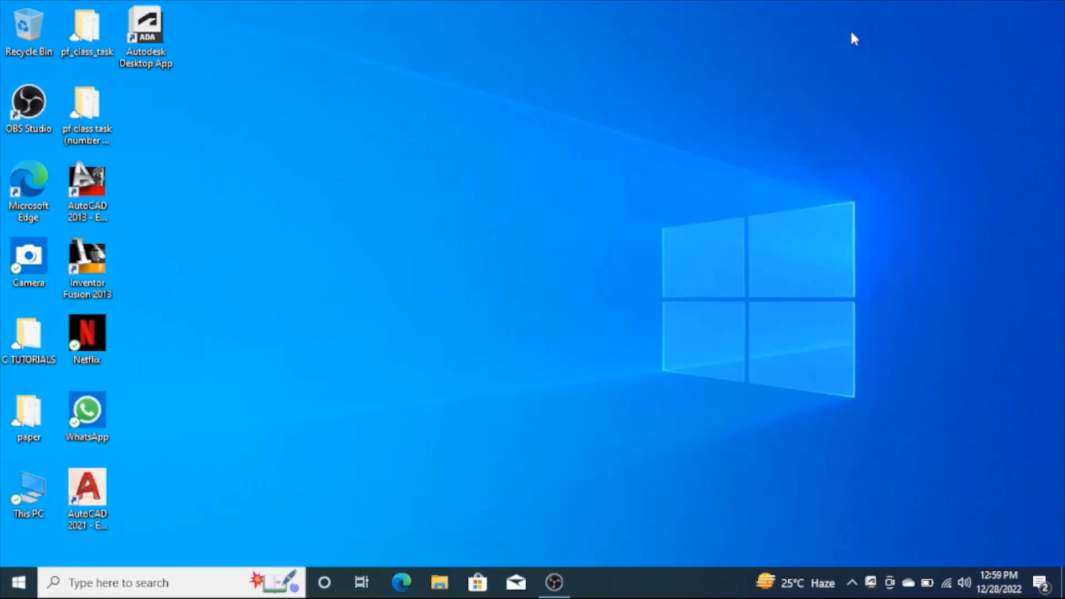
right_click(714, 113)
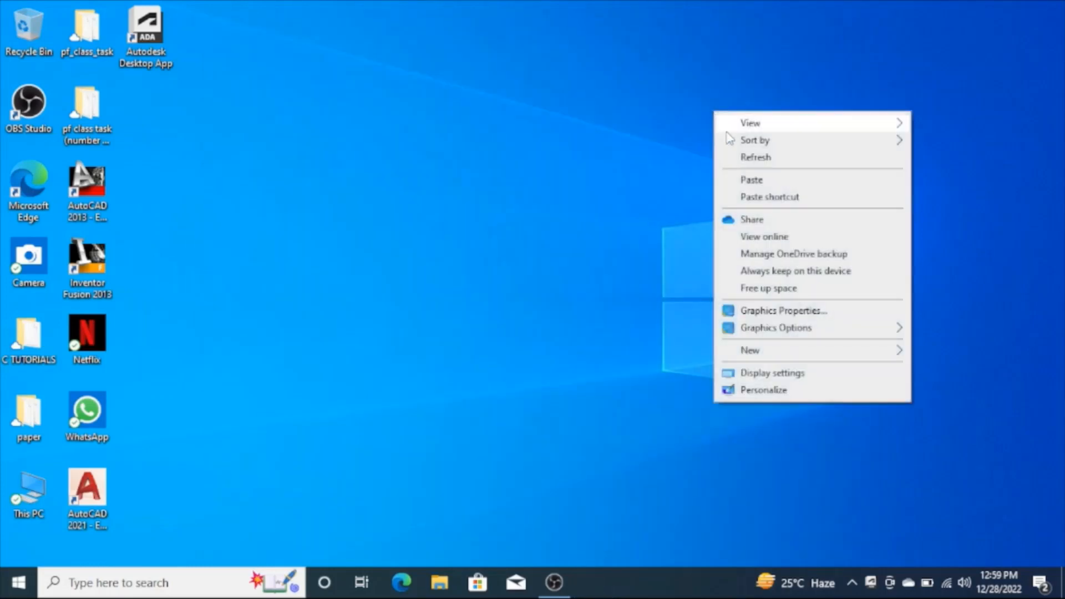
left_click(743, 159)
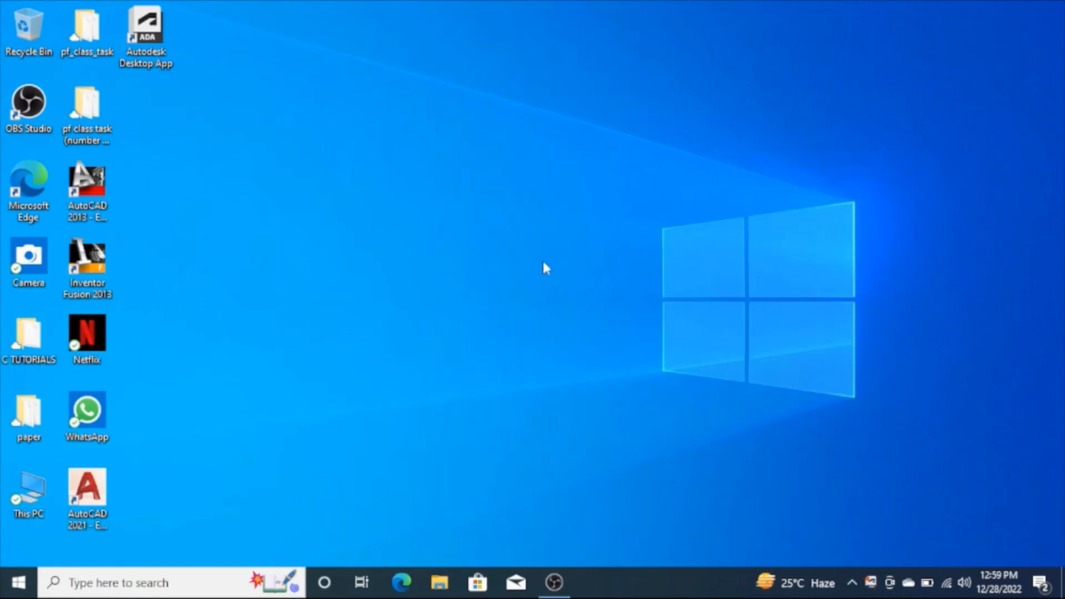
Copy the acad application from the Crack folder inside Autodesk AUTOCAD 2021 (x64) + Crack on Local Disk (D:)
double_click(30, 495)
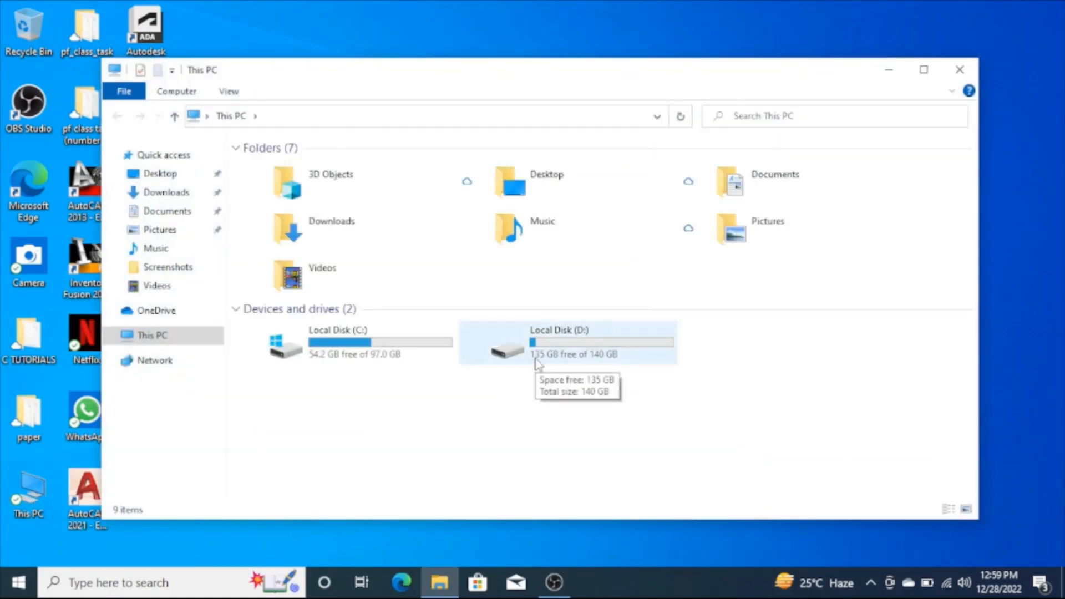
double_click(537, 364)
left_click(340, 187)
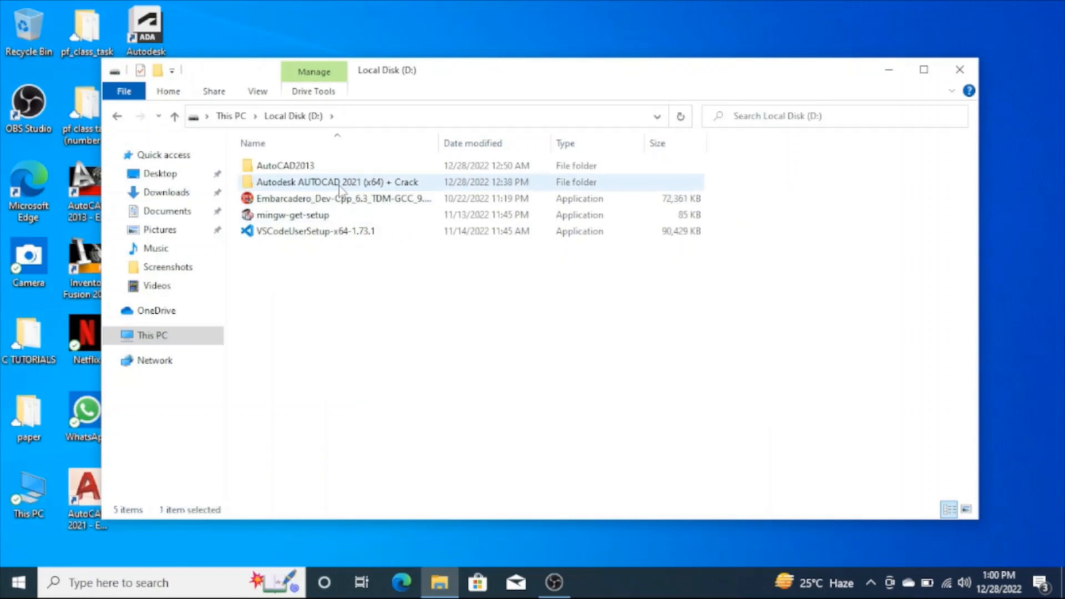
double_click(340, 184)
double_click(332, 164)
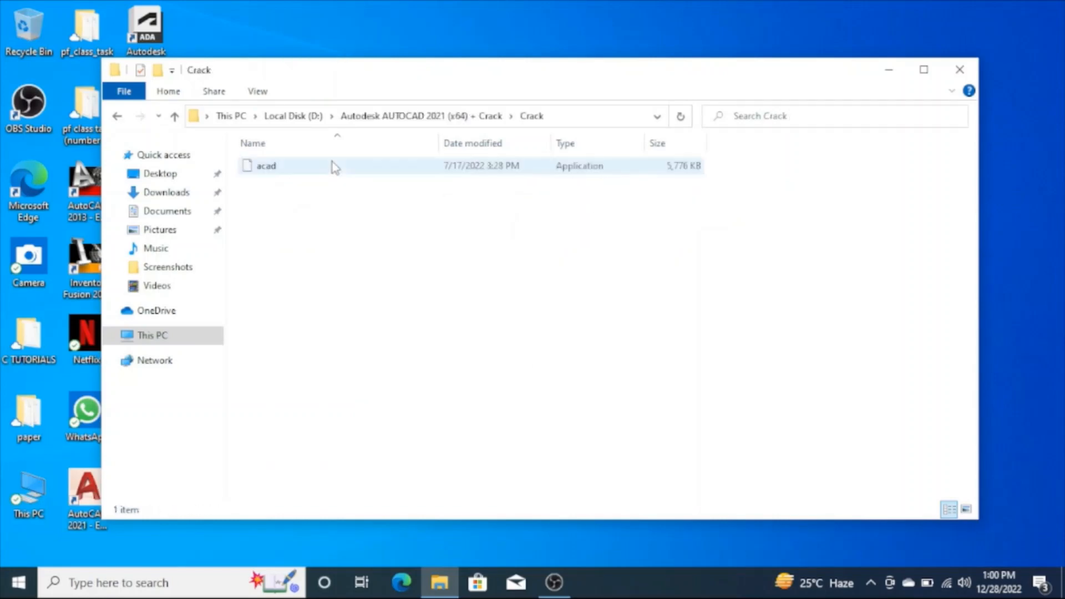
left_click(332, 164)
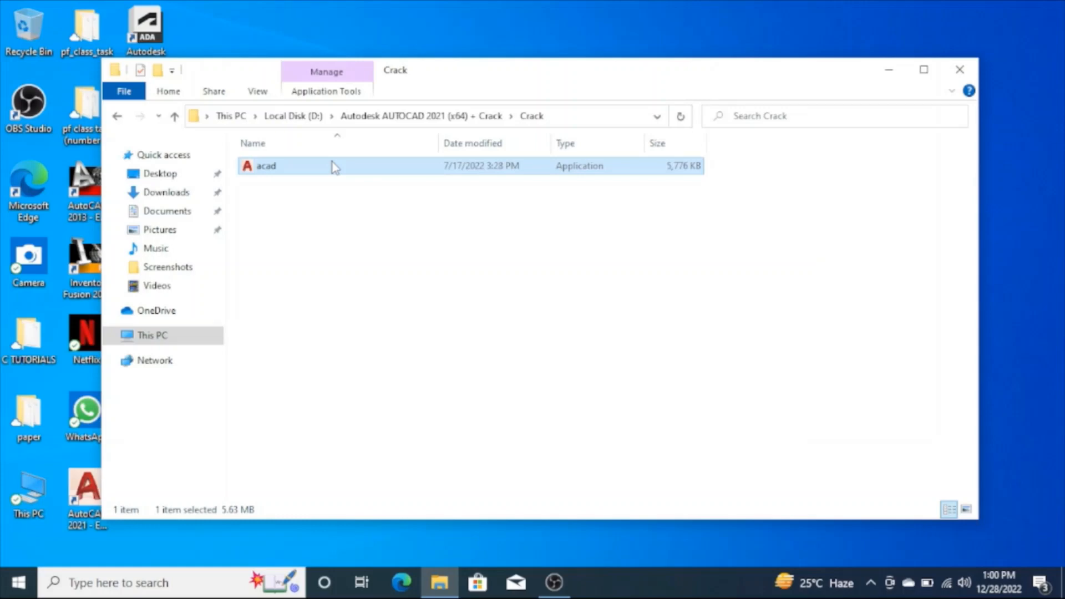
right_click(331, 162)
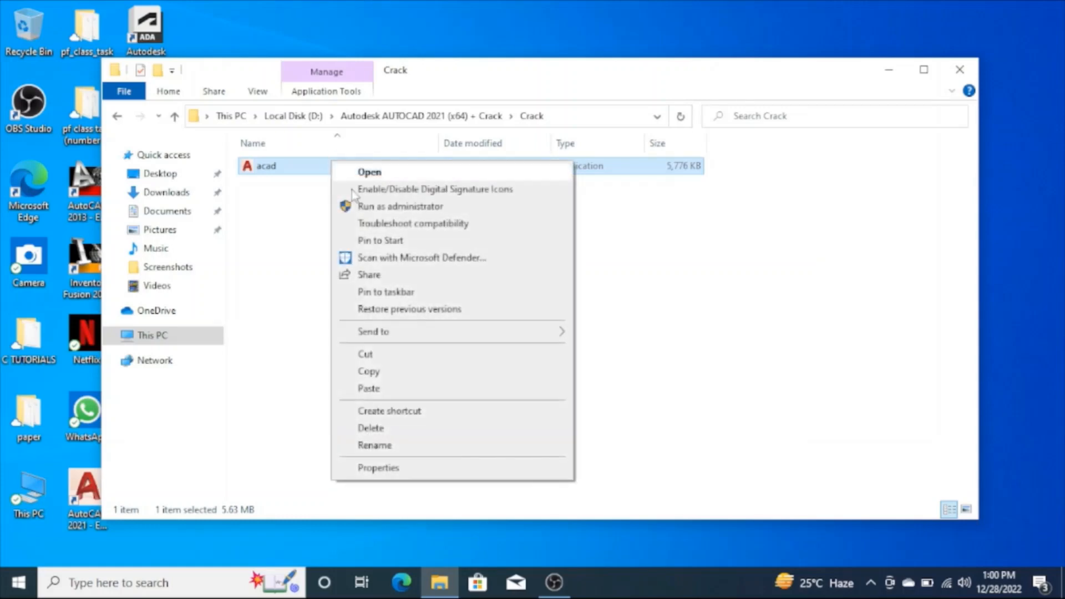
left_click(448, 375)
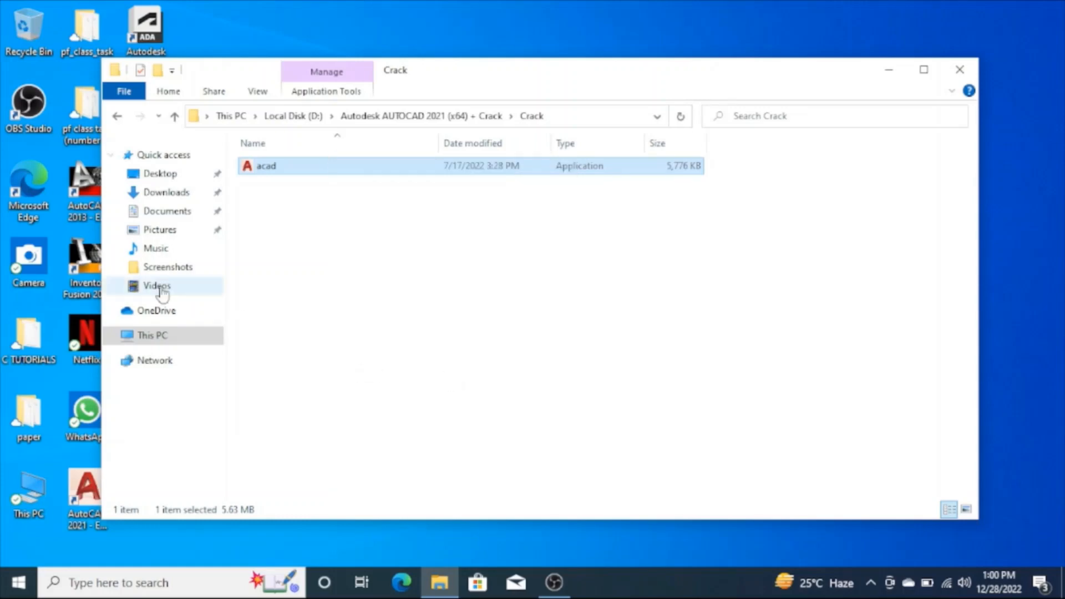
Open the AutoCAD 2021 folder inside Program Files\Autodesk on Local Disk (C:)
left_click(160, 338)
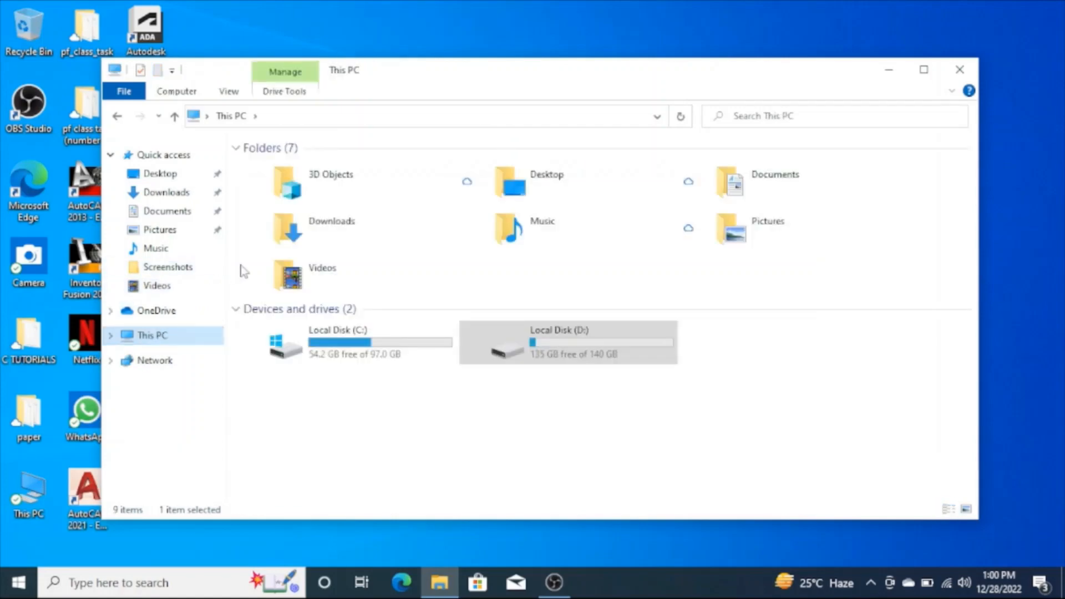
left_click(316, 356)
double_click(316, 355)
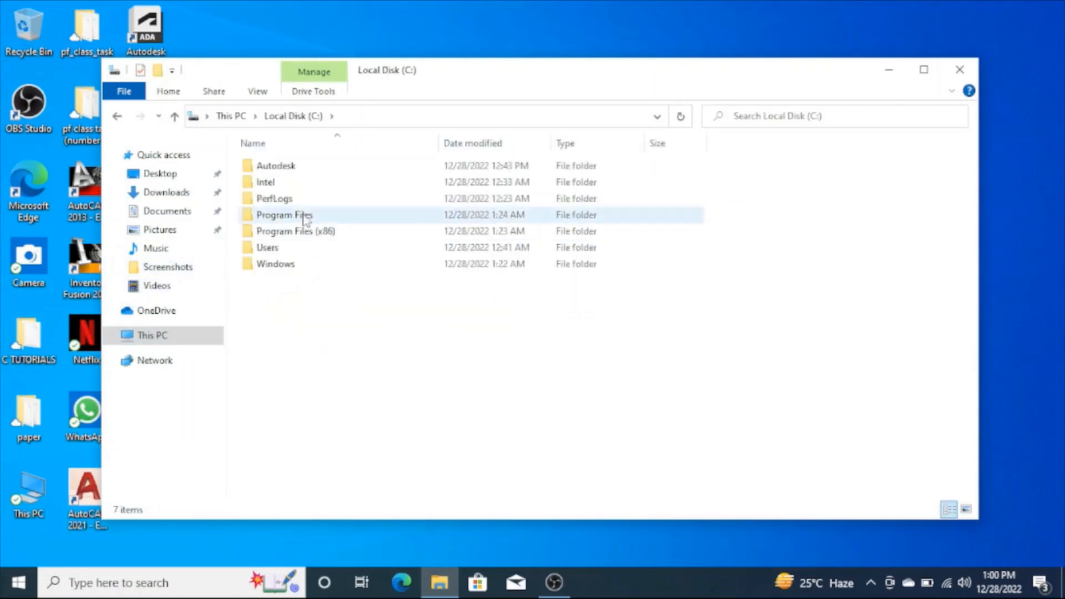
double_click(321, 218)
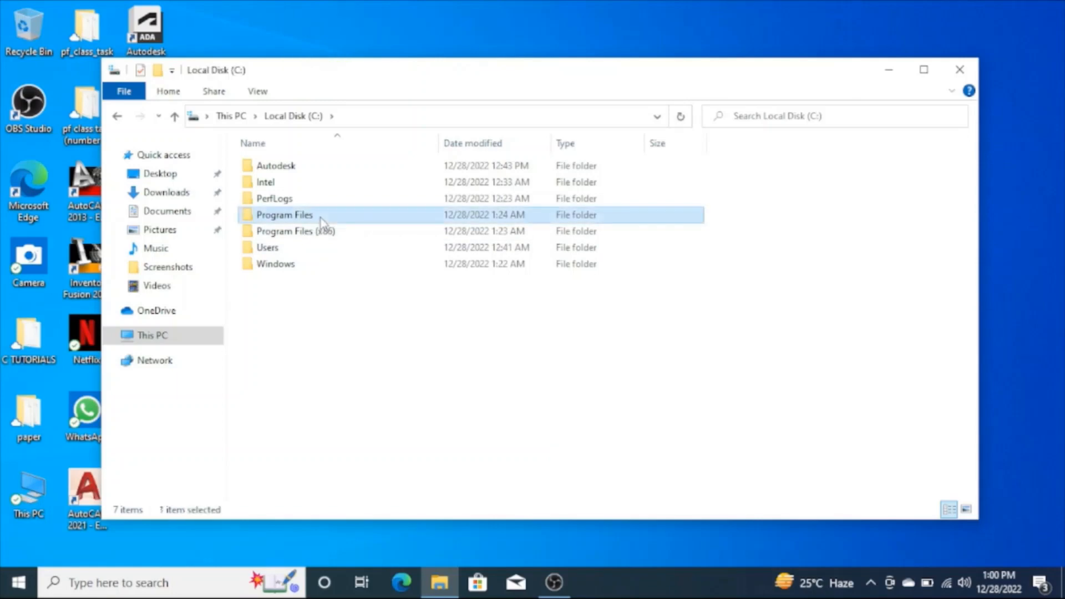
left_click_drag(321, 218, 325, 308)
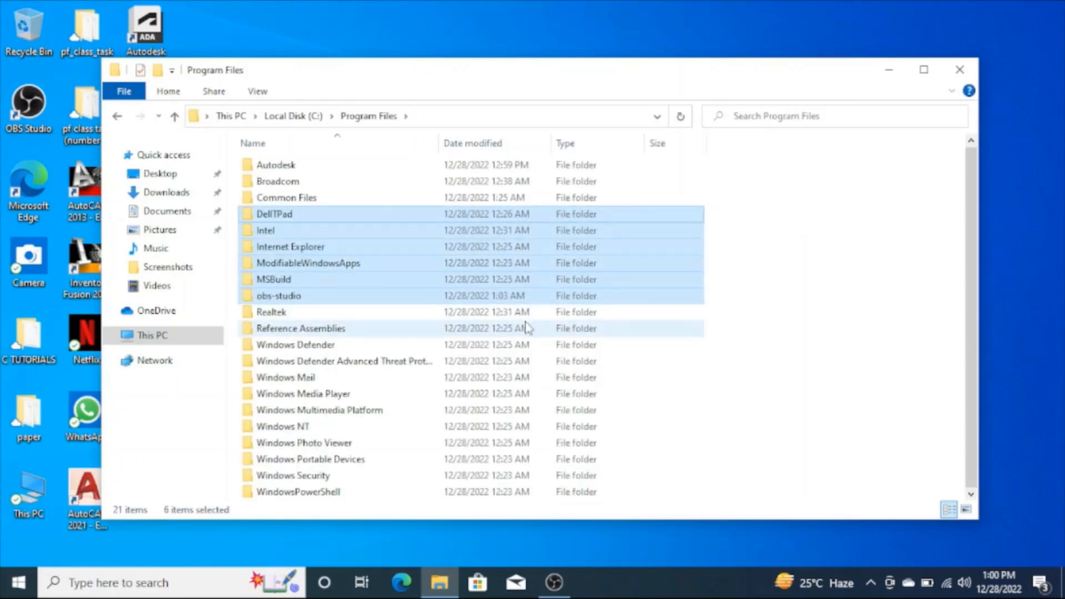
double_click(431, 165)
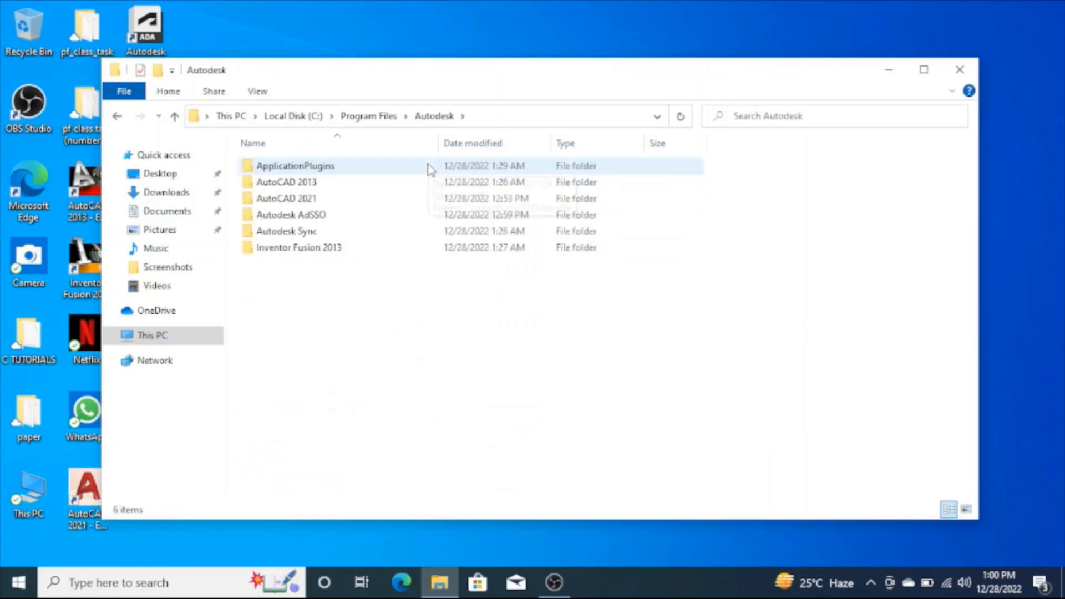
double_click(433, 199)
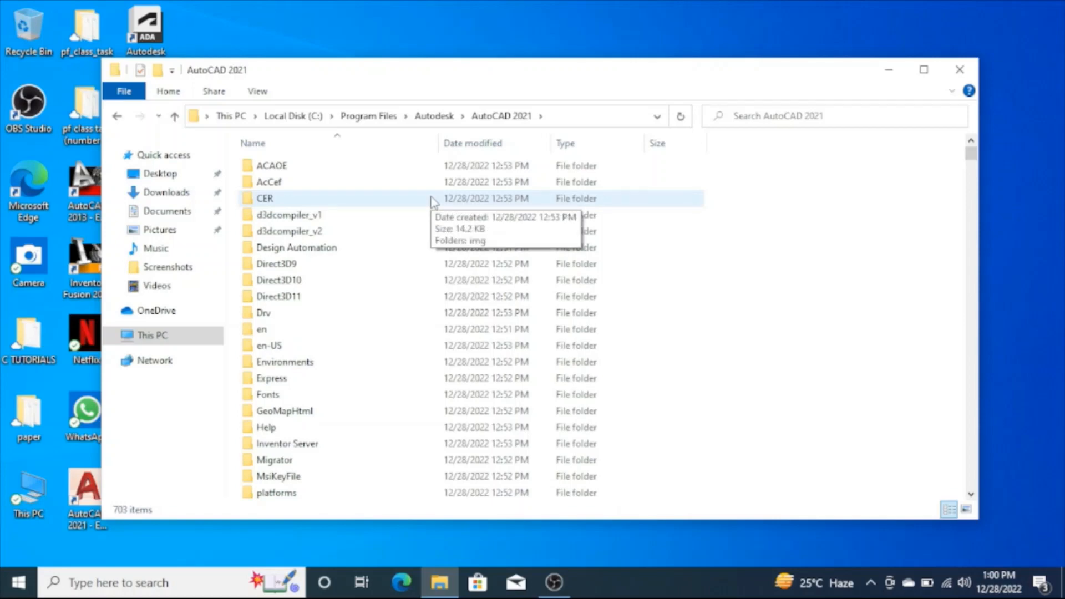
Paste the copied acad application into the AutoCAD 2021 folder, replacing the existing file with administrator permission, and close the folder window
scroll(434, 199, "down", 7)
scroll(434, 200, "up", 2)
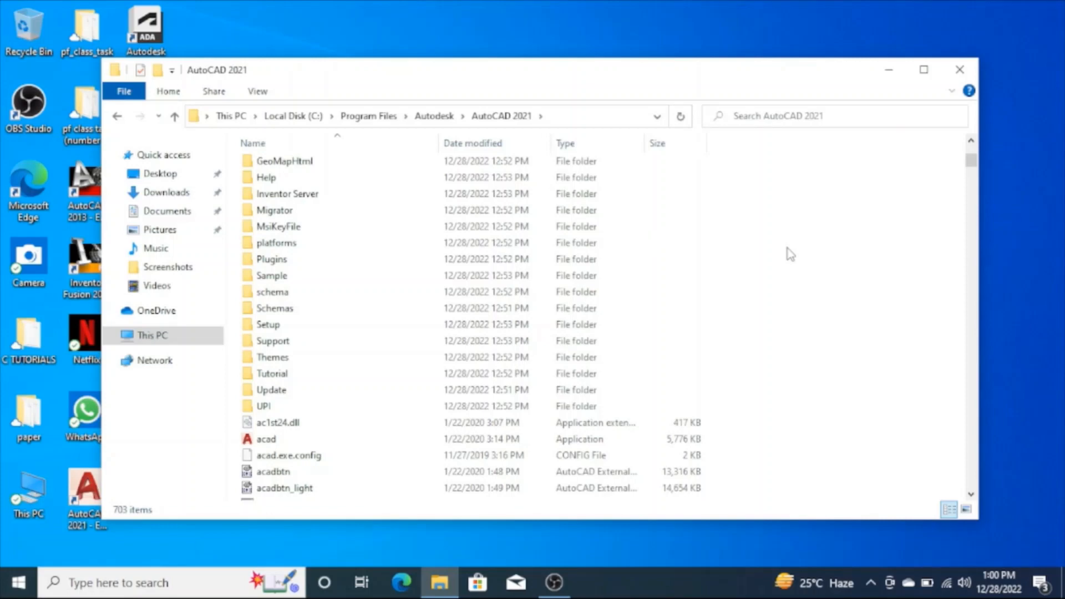
right_click(790, 254)
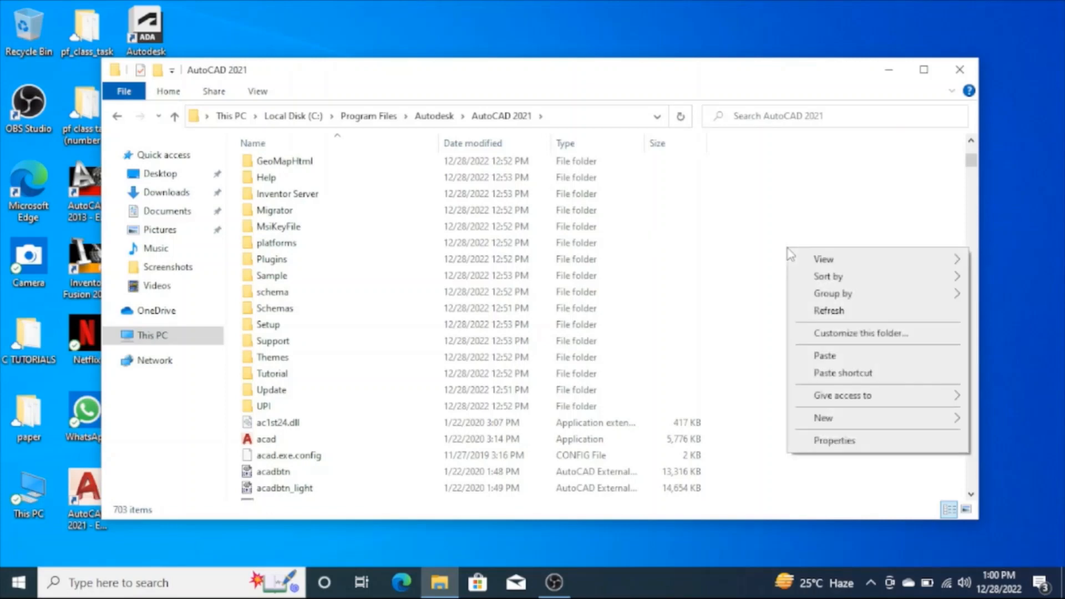
left_click(826, 356)
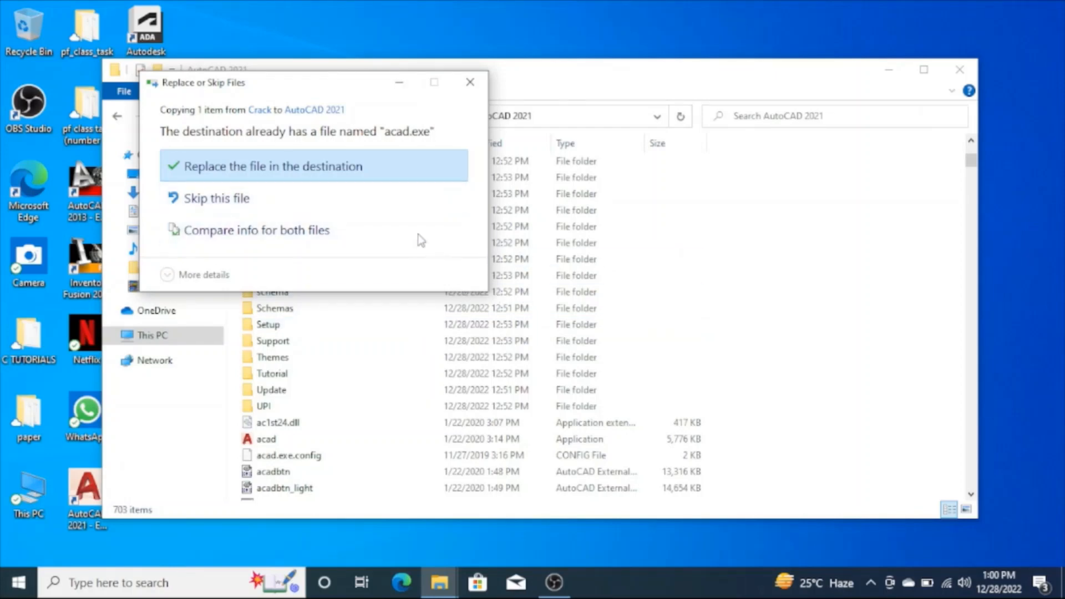
left_click(353, 168)
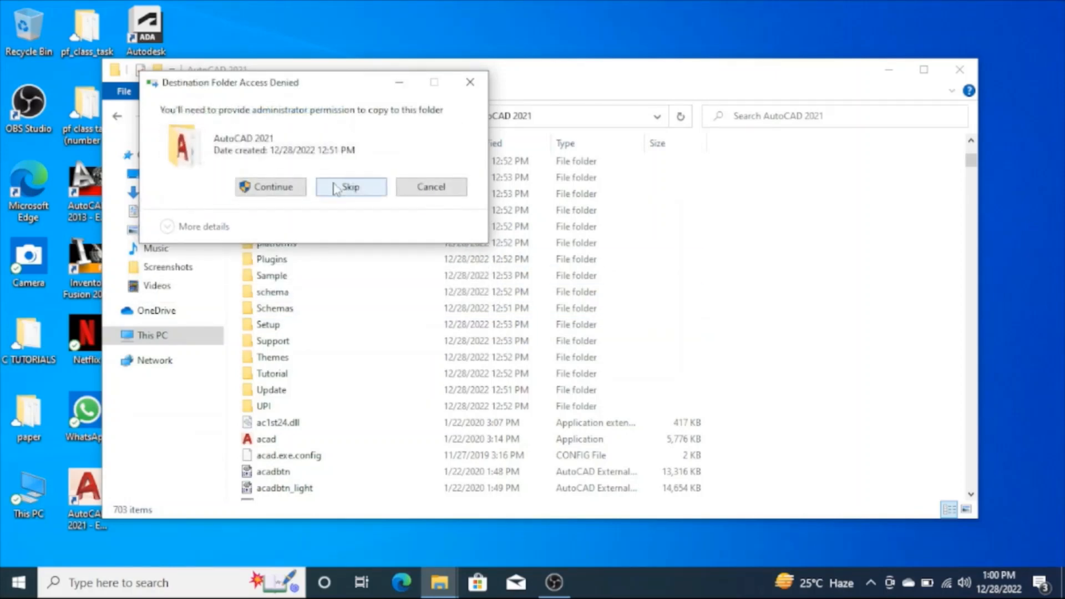
left_click(286, 189)
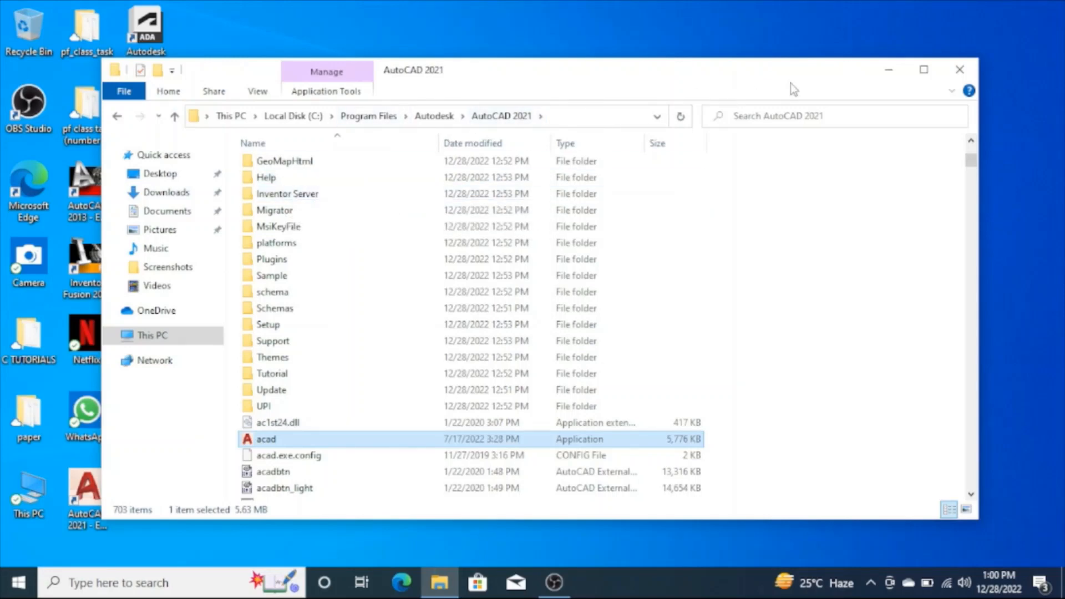
left_click(961, 70)
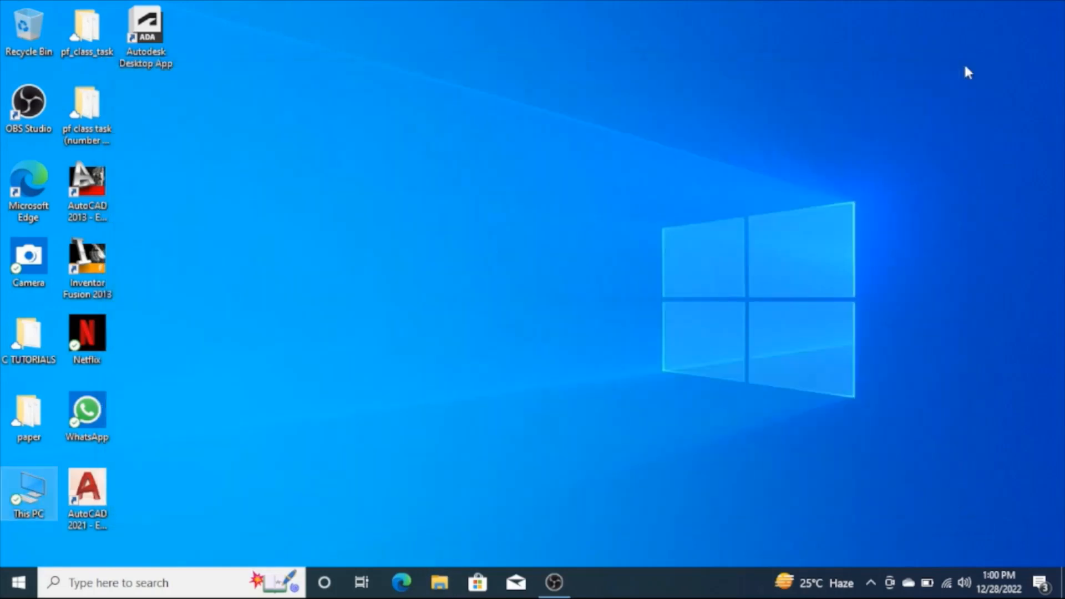
Launch AutoCAD 2021, migrate the preselected custom settings from AutoCAD 2013 - English, and open the migration log
double_click(83, 499)
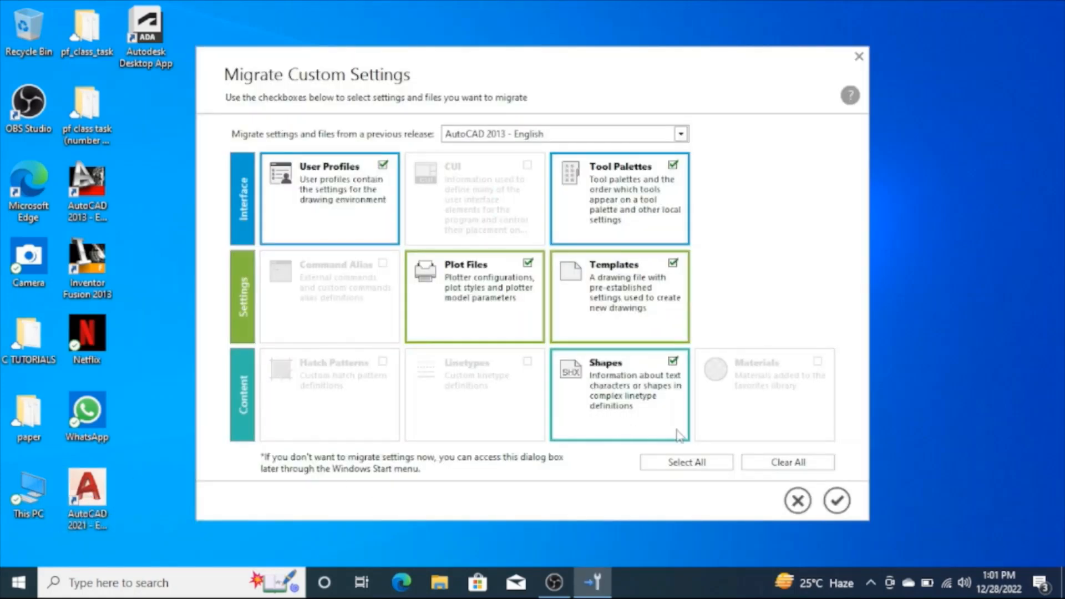
left_click(835, 506)
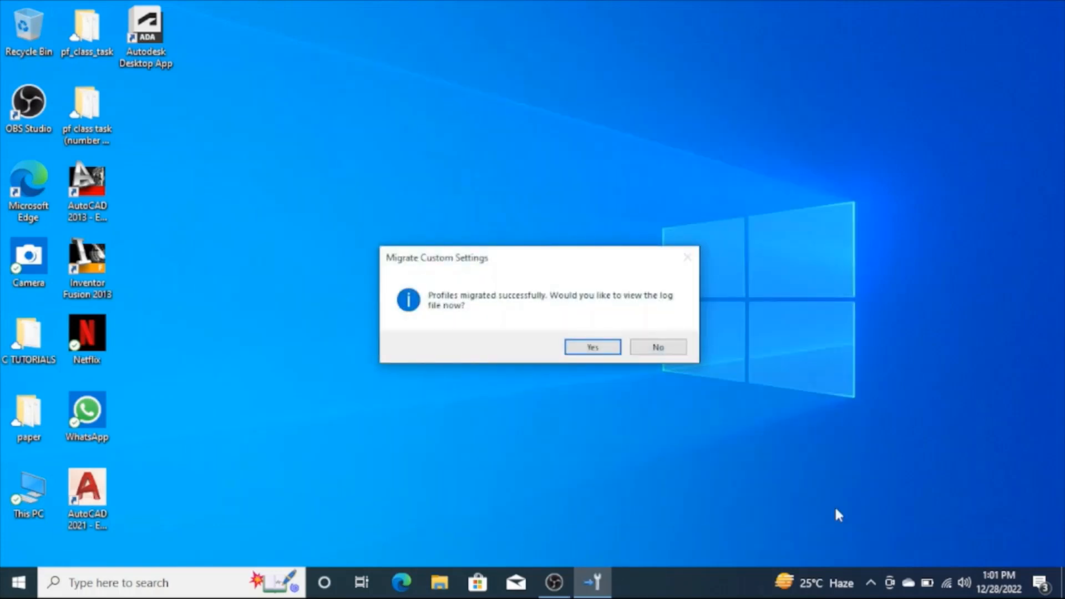
left_click(592, 352)
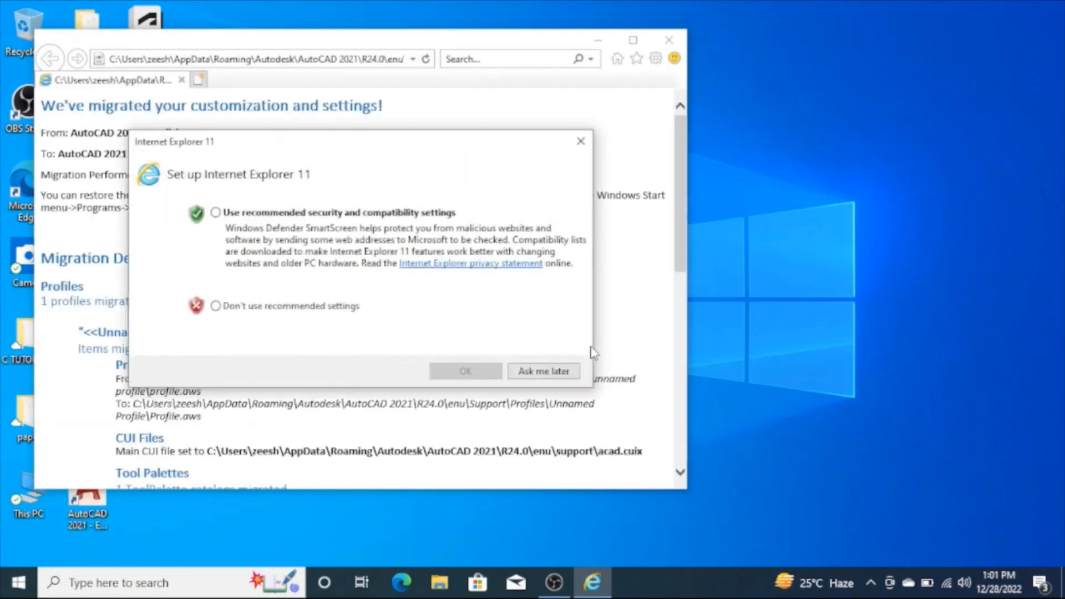
Postpone the Internet Explorer 11 setup and close the browser with all its tabs
left_click(543, 371)
left_click(542, 470)
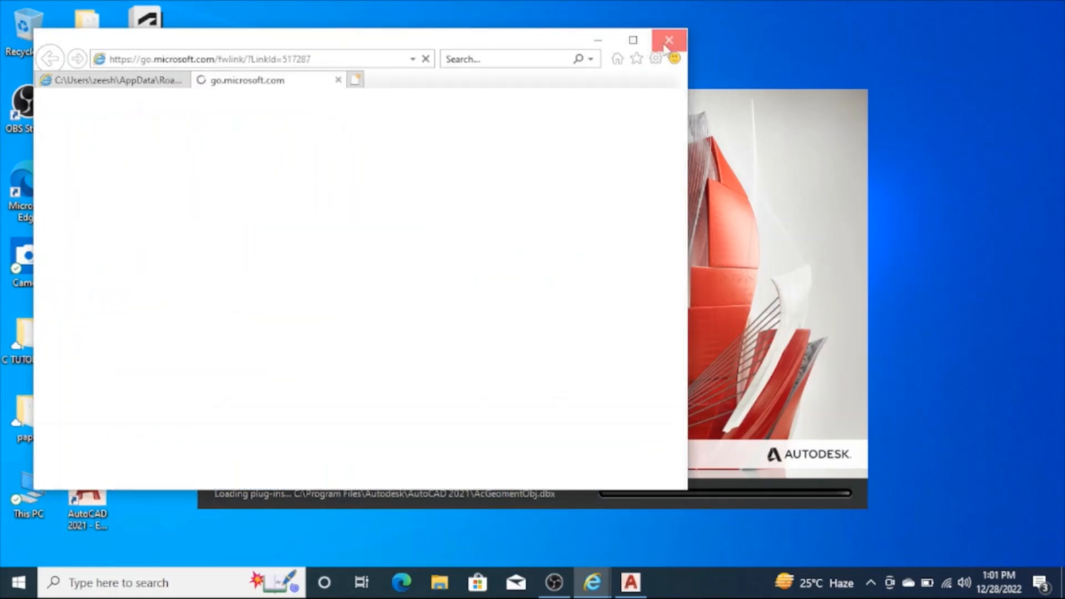
left_click(668, 40)
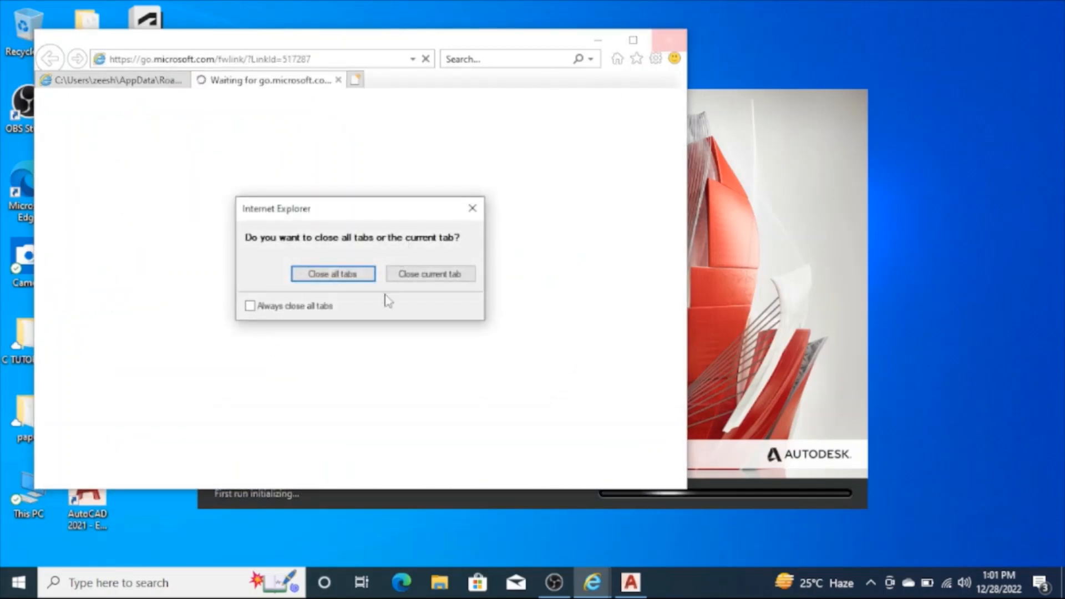
left_click(350, 275)
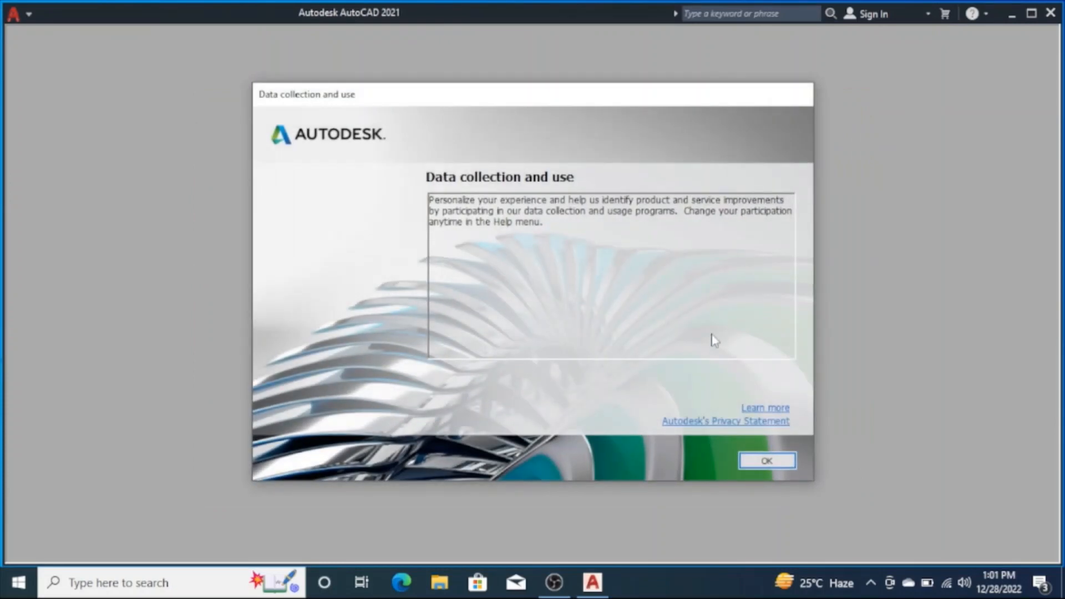
Accept the data collection notice and choose to always reassociate DWG files with AutoCAD
left_click(768, 460)
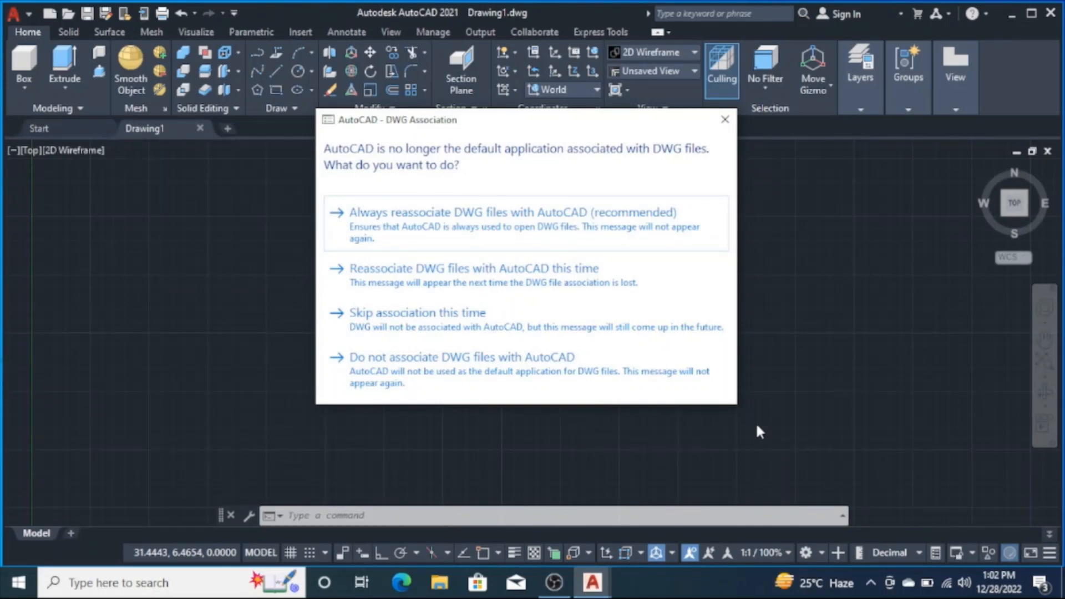
left_click(655, 235)
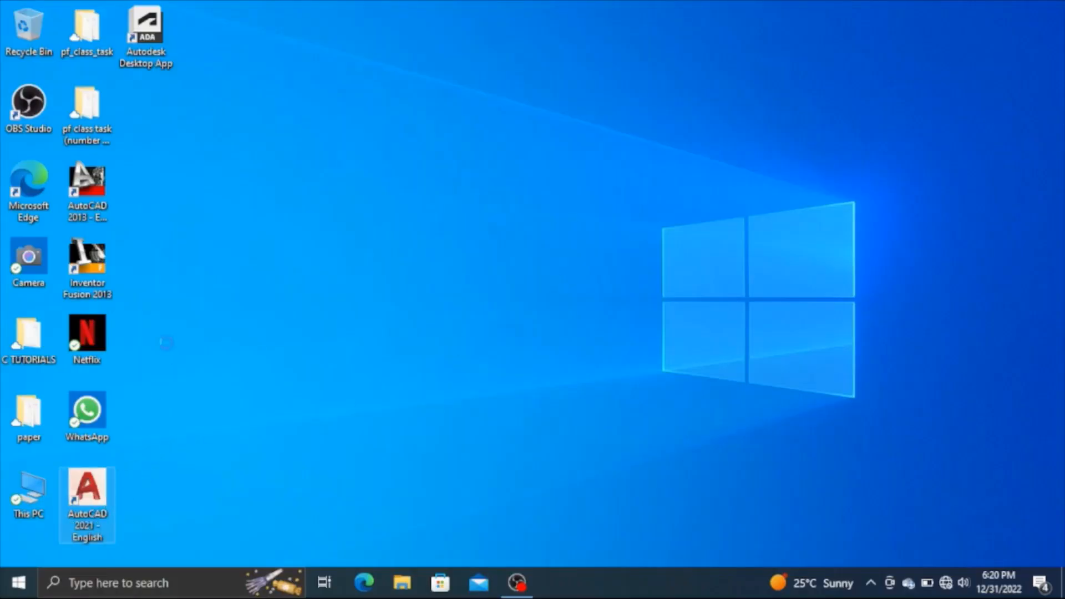
Launch AutoCAD 2021 from its desktop shortcut and create a new drawing from the acad template
right_click(107, 495)
left_click(208, 169)
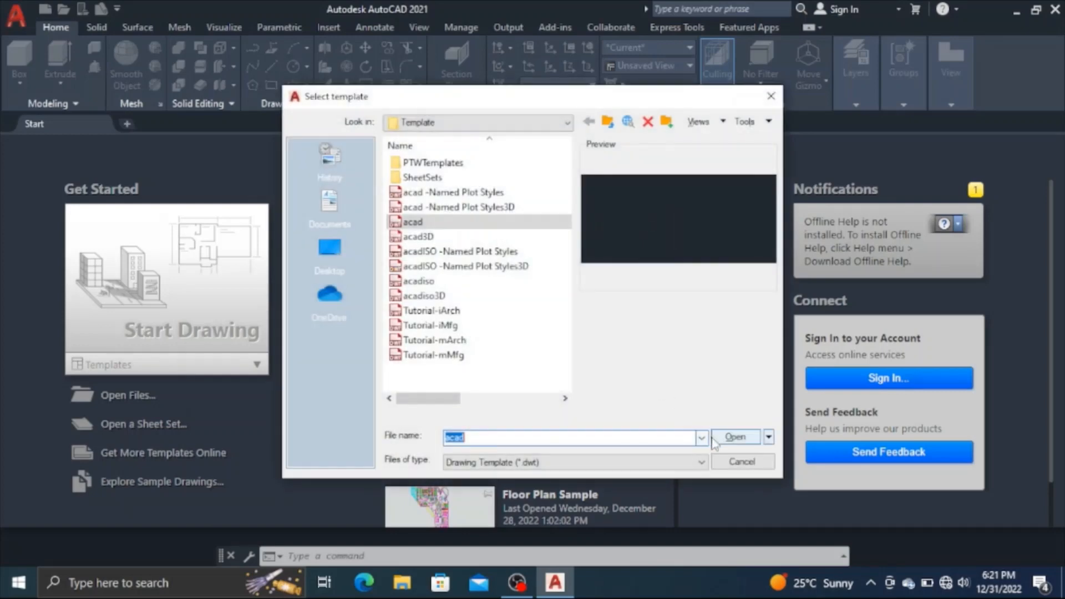
left_click(716, 438)
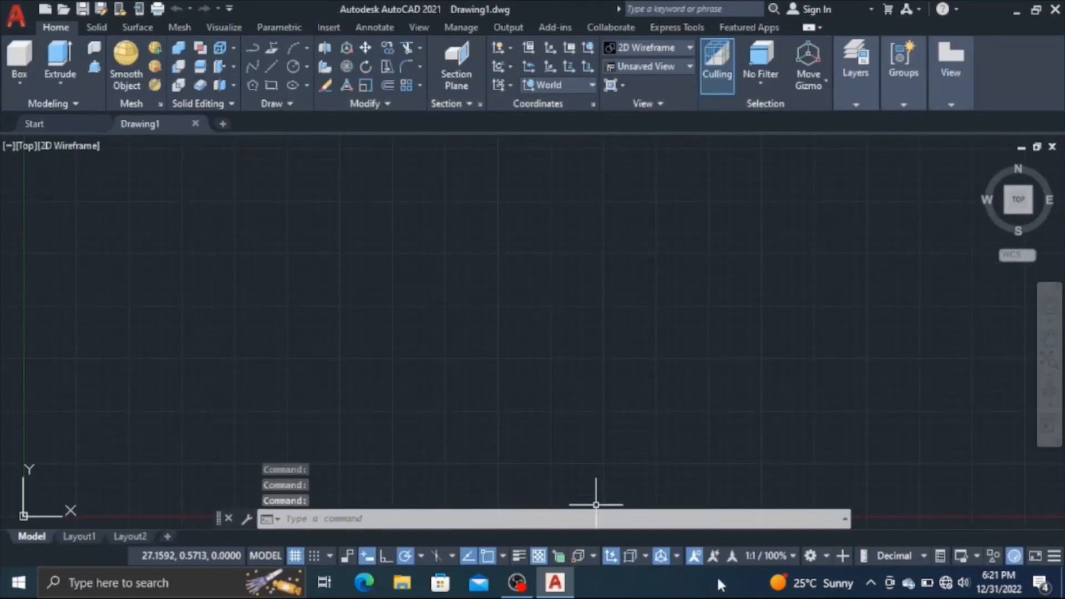
Choose the 3D Modeling workspace for the new drawing
left_click(810, 557)
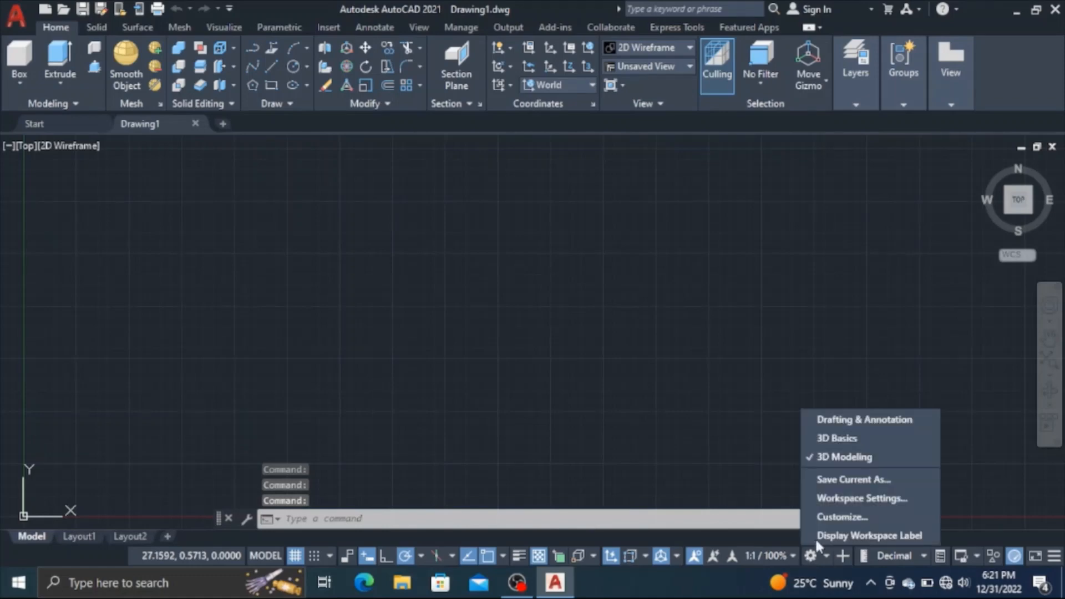
left_click(832, 458)
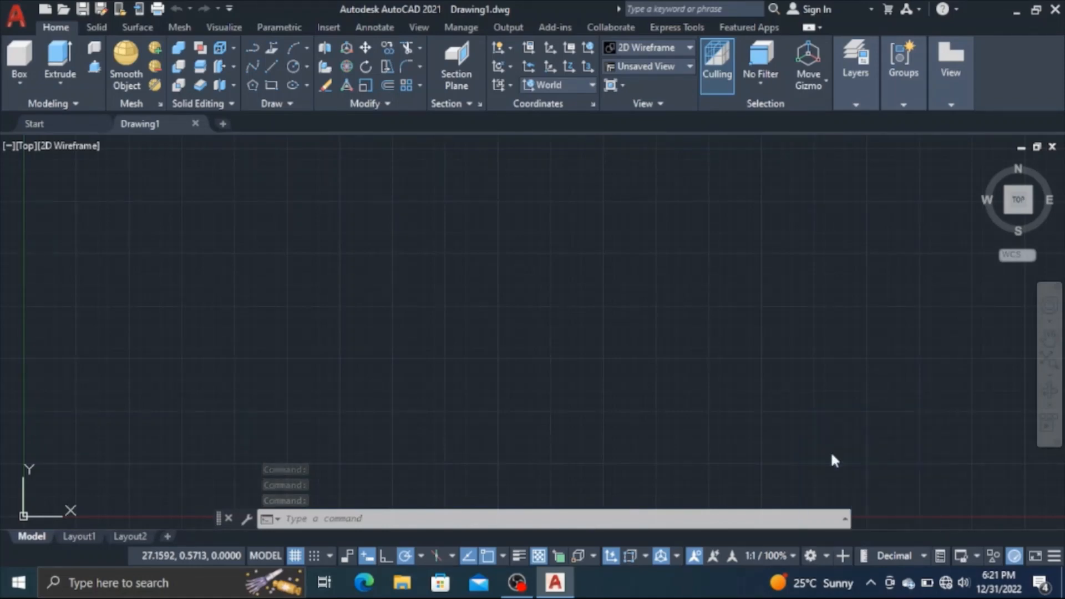
Start a polyline at 0,0 and draw its first segment 23.5 units along the positive X direction
middle_click(507, 345)
middle_click(506, 345)
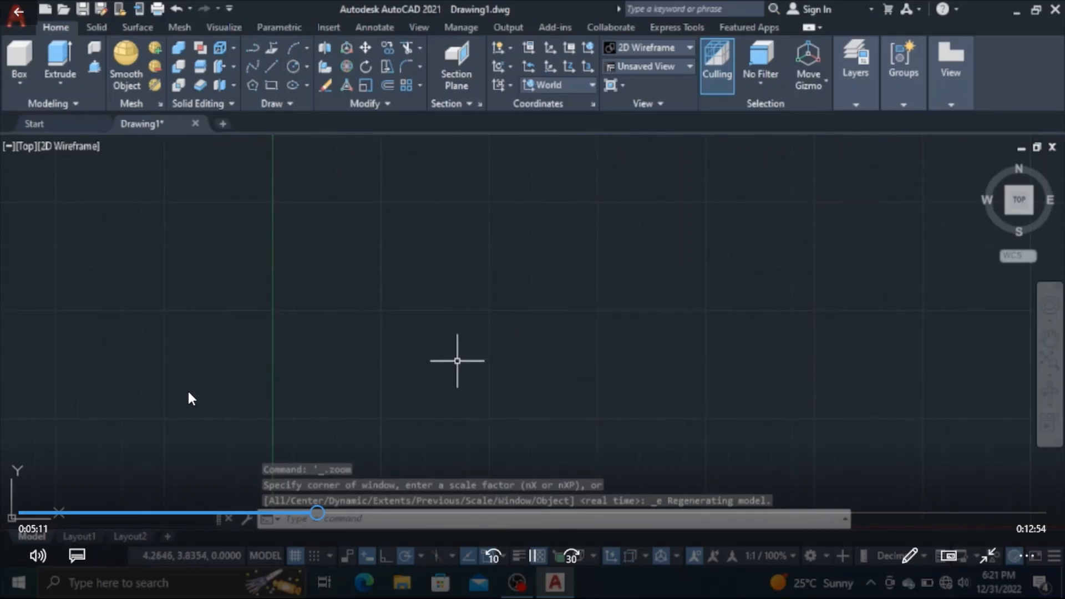
middle_click_drag(459, 359, 587, 159)
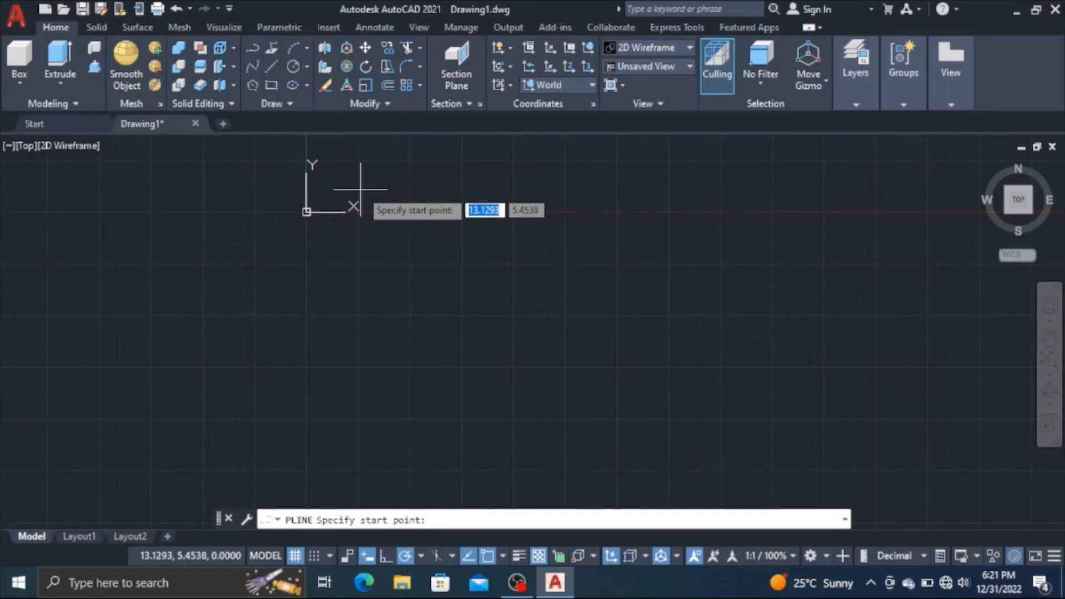
type("0,0")
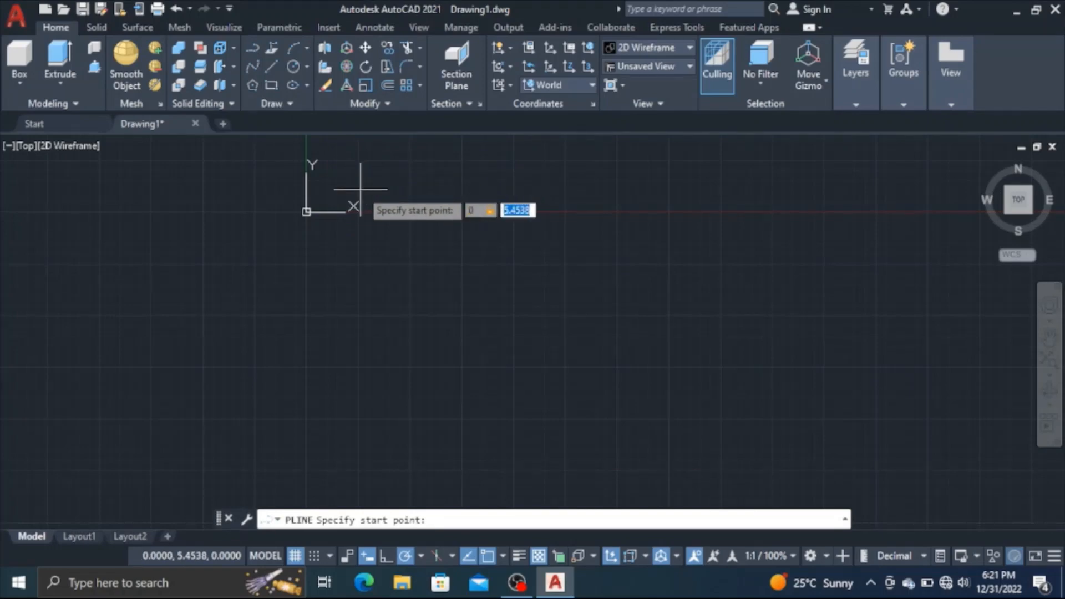
key("Return")
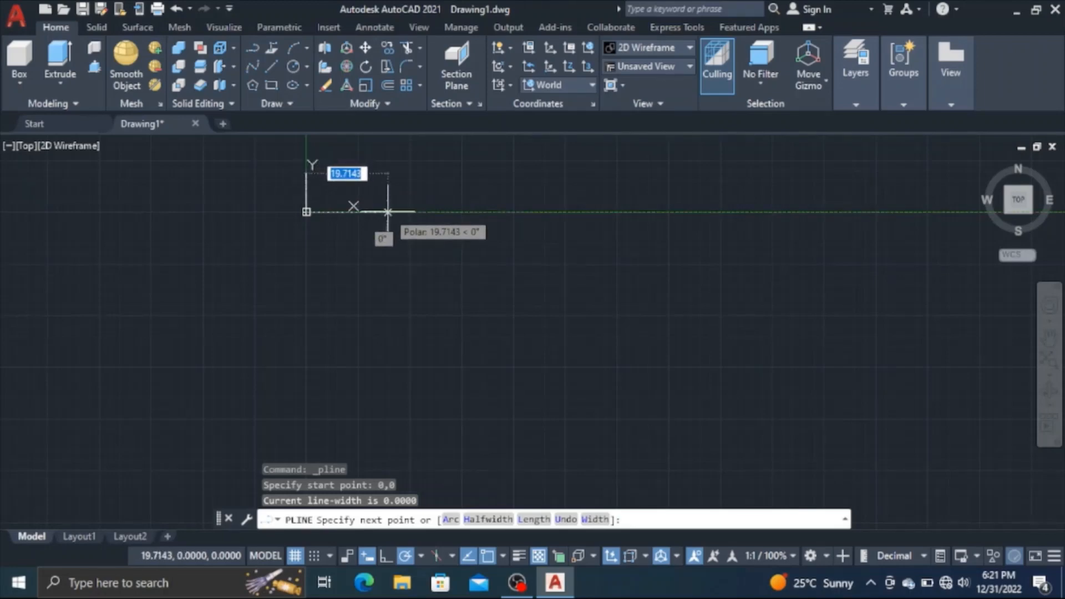
type("23")
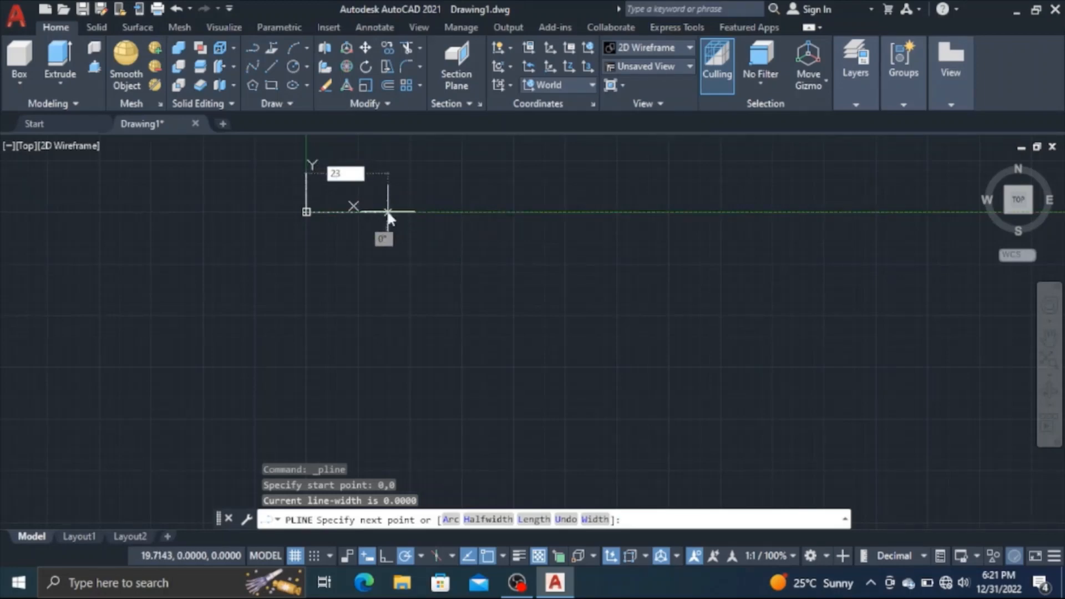
type(".5")
key("Return")
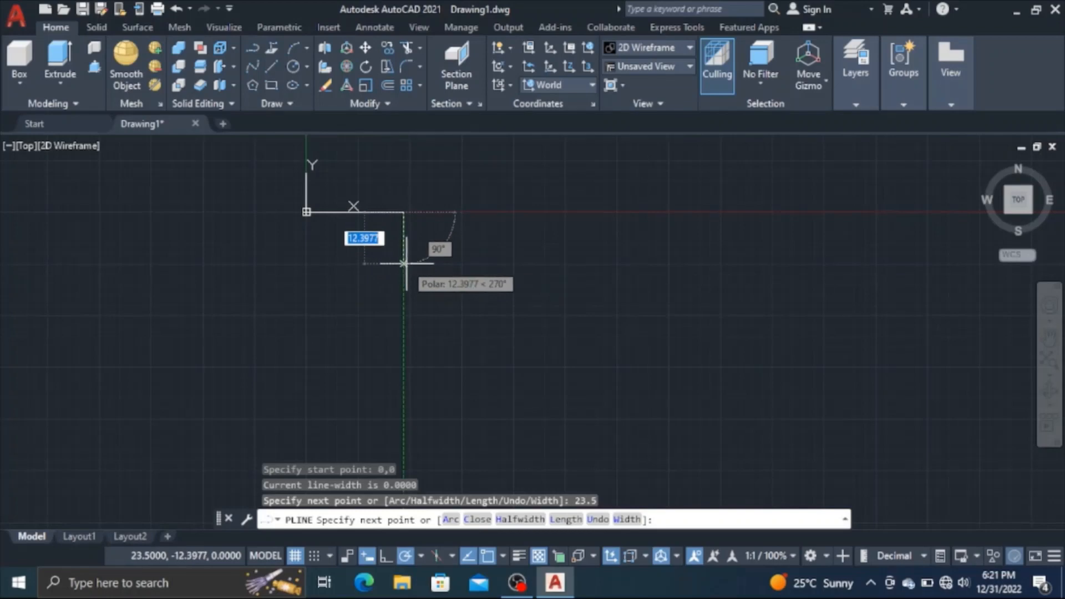
Continue the polyline 4 units down, then cut the first groove: 3 units left, 2 down and 3 right
type("4")
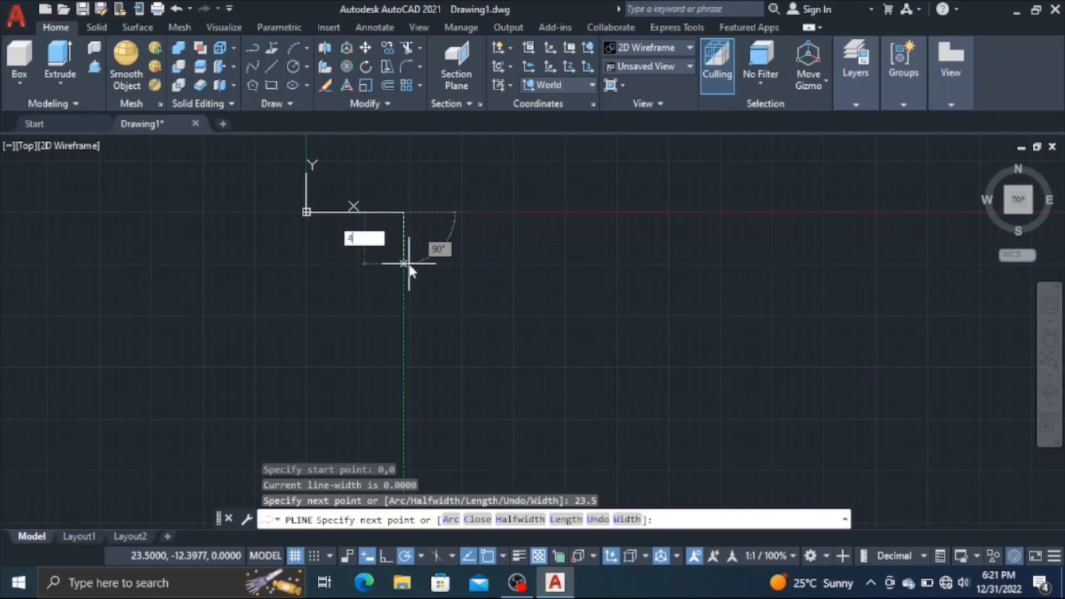
key("Return")
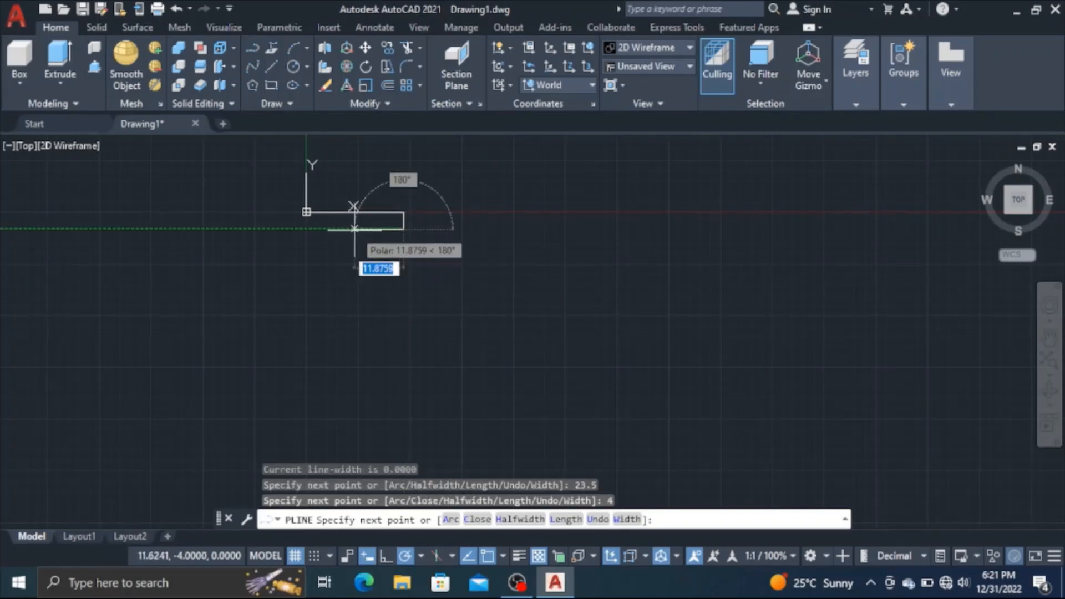
type("3")
key("Return")
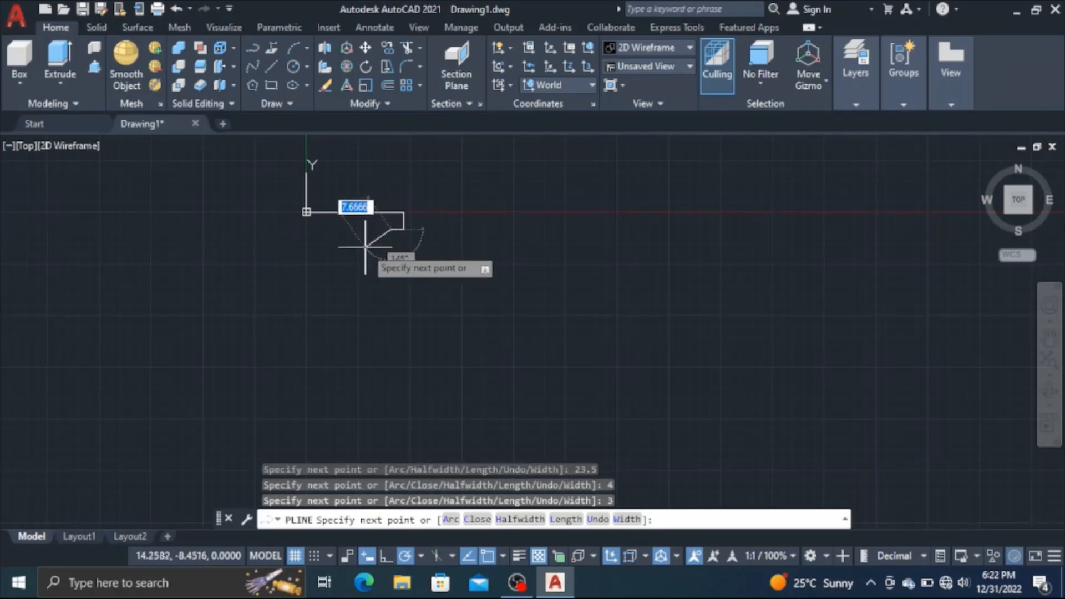
type("2")
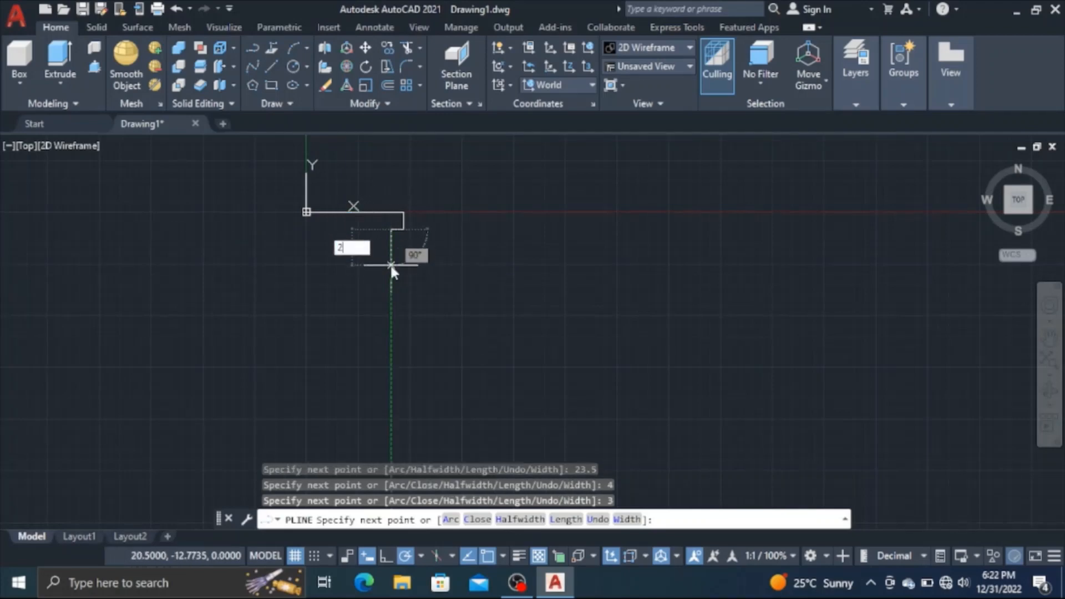
key("Return")
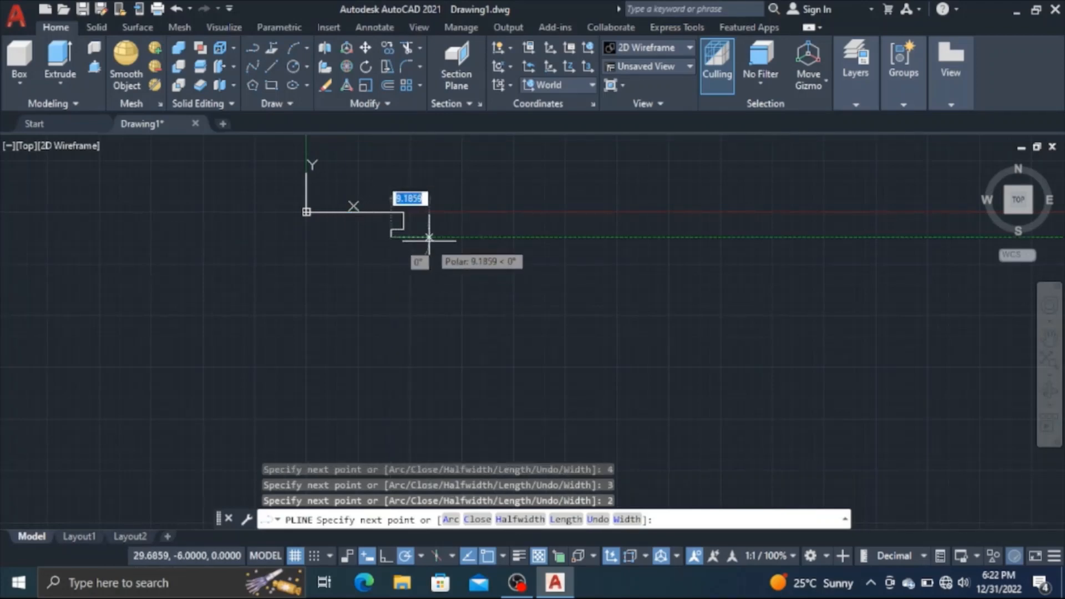
type("3")
key("Return")
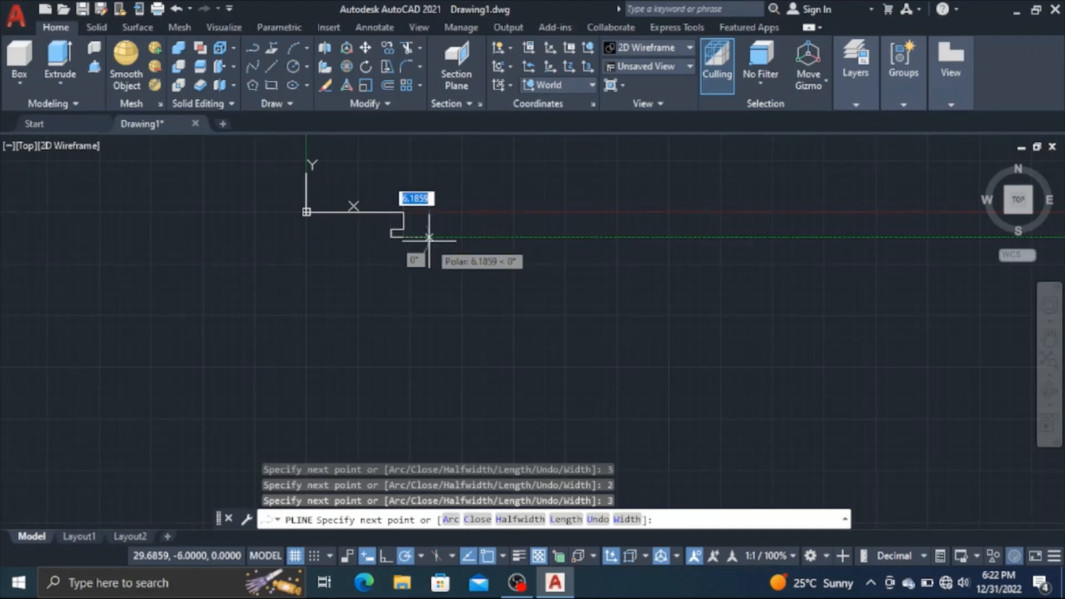
Draw 2 units down and add the polyline's second groove: 3 units left, 2 down and 3 right
scroll(429, 240, "up", 4)
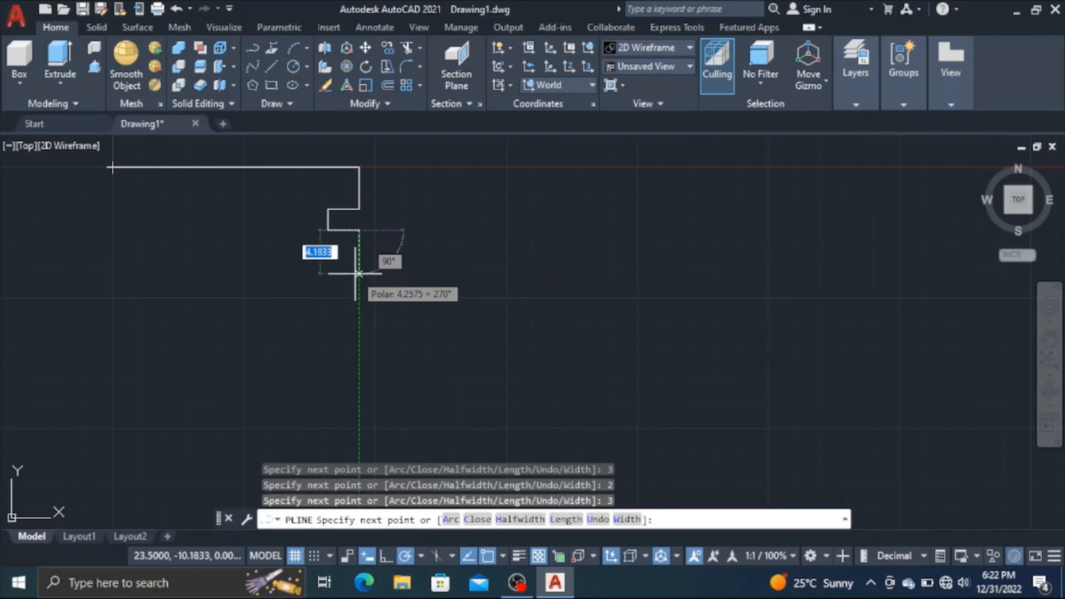
type("2")
key("Return")
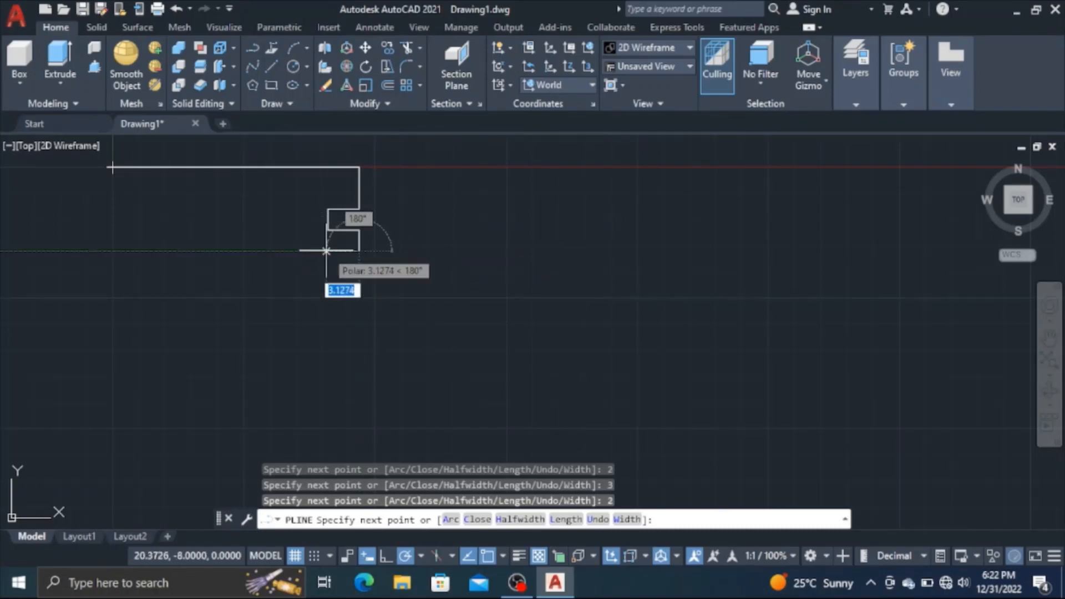
type("3")
key("Return")
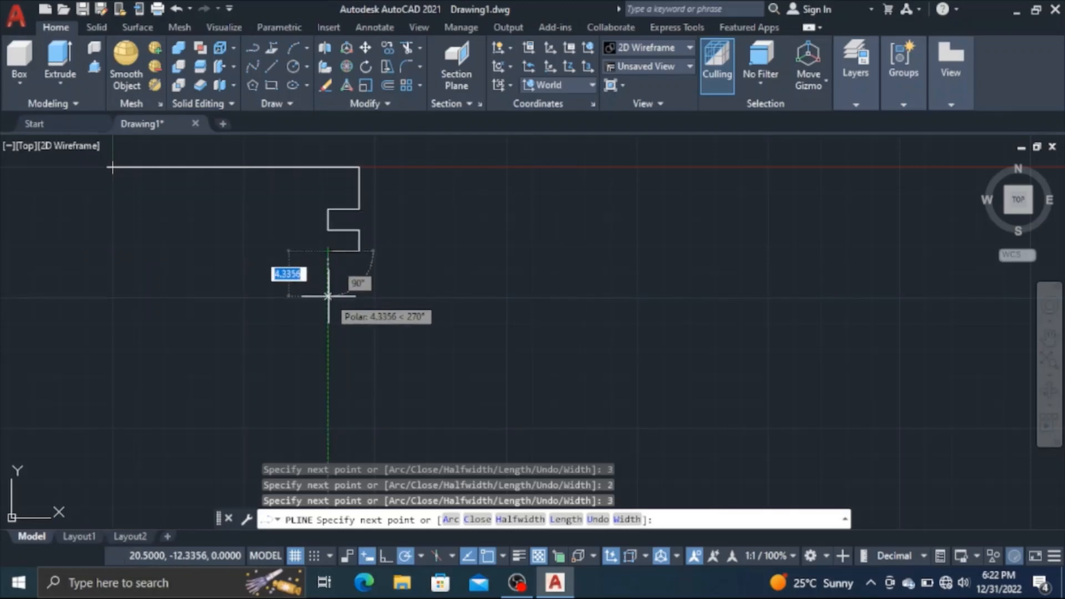
type("2")
key("Return")
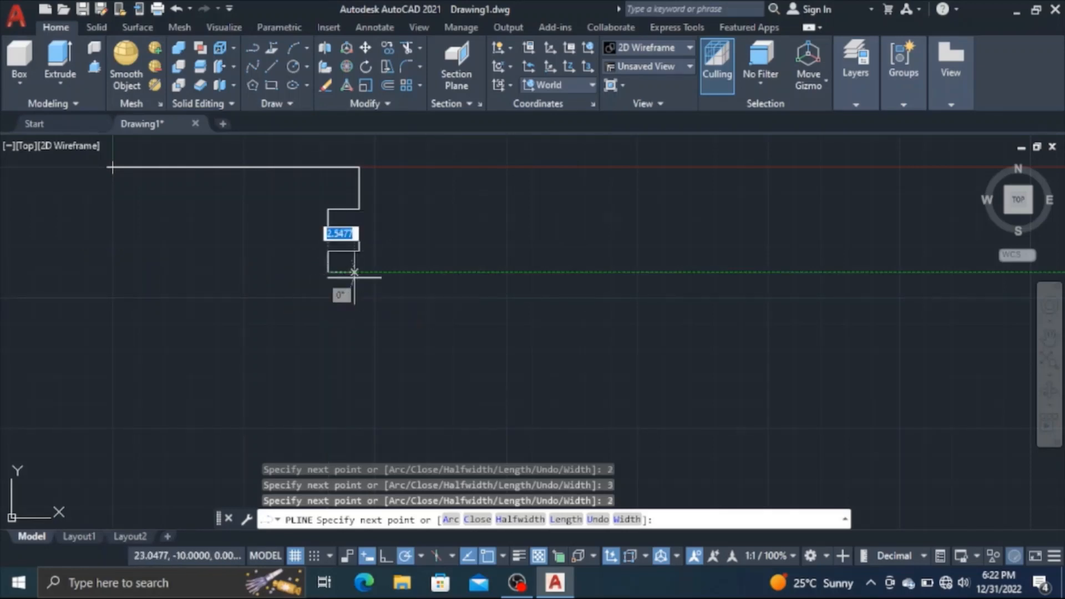
type("3")
key("Return")
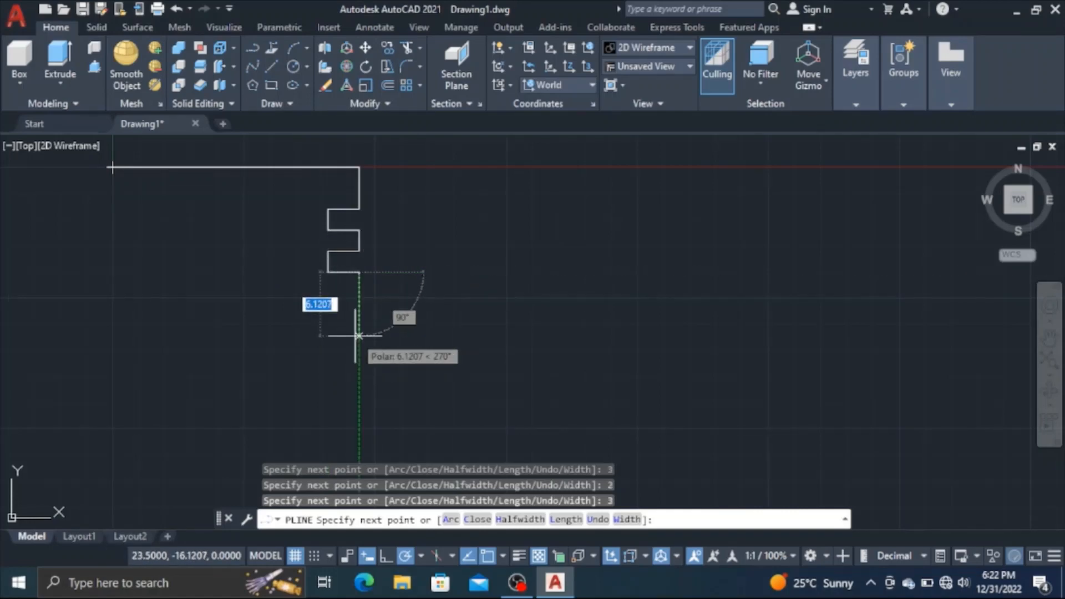
Draw another 2 units down and add the third groove: 3 units left, 2 down and 3 right
type("2")
key("Return")
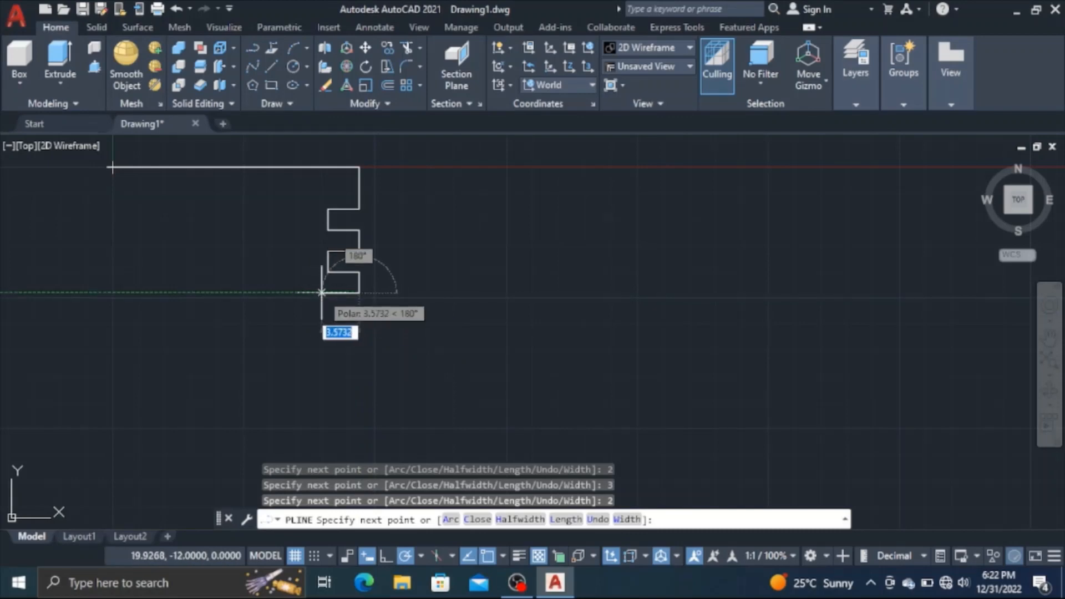
type("3")
key("Return")
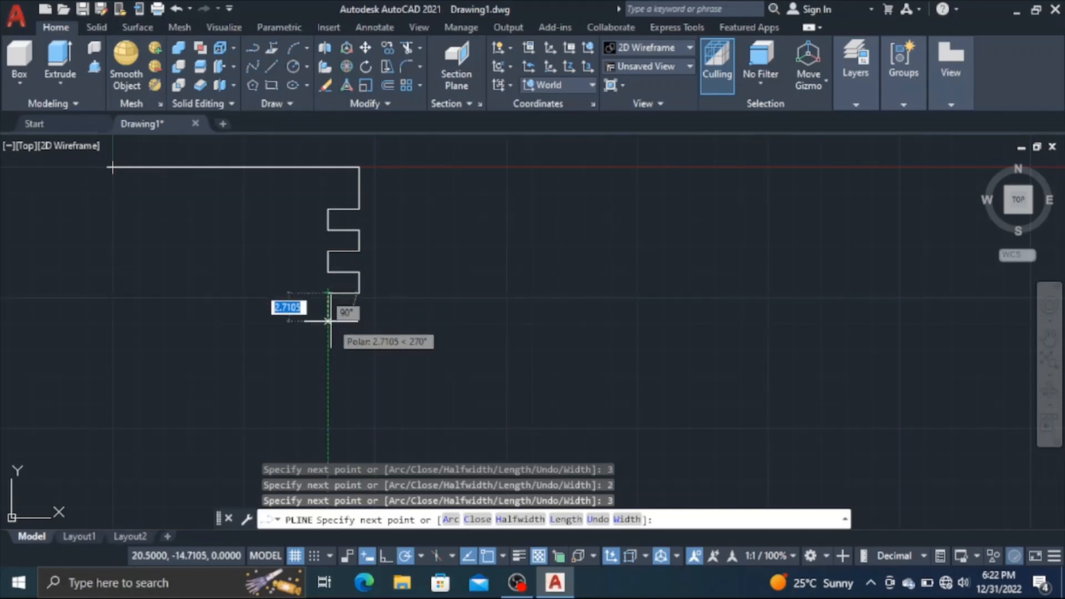
type("2")
key("Return")
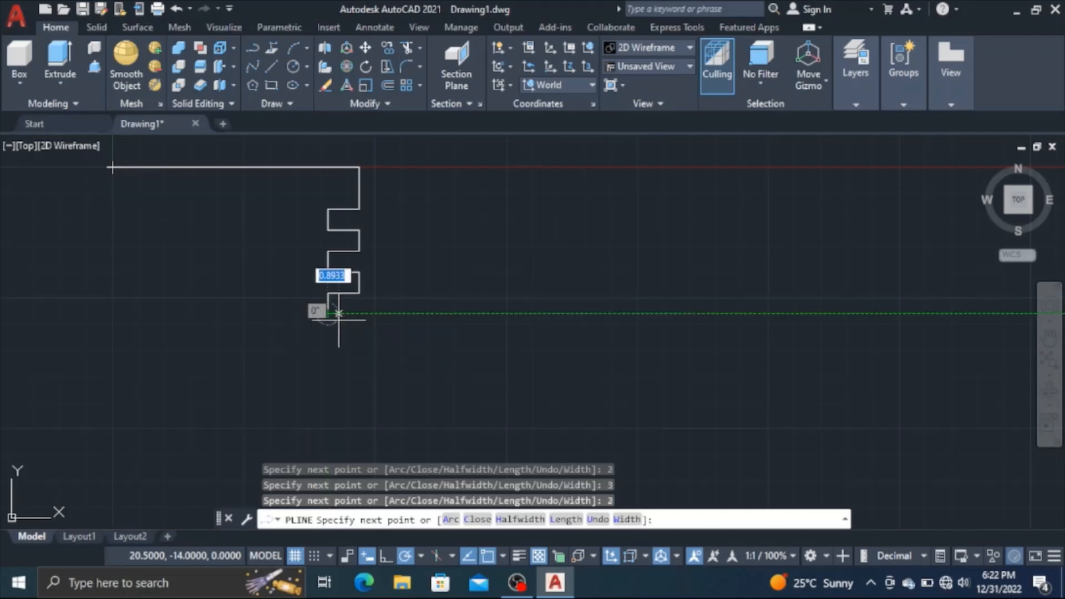
type("3")
key("Return")
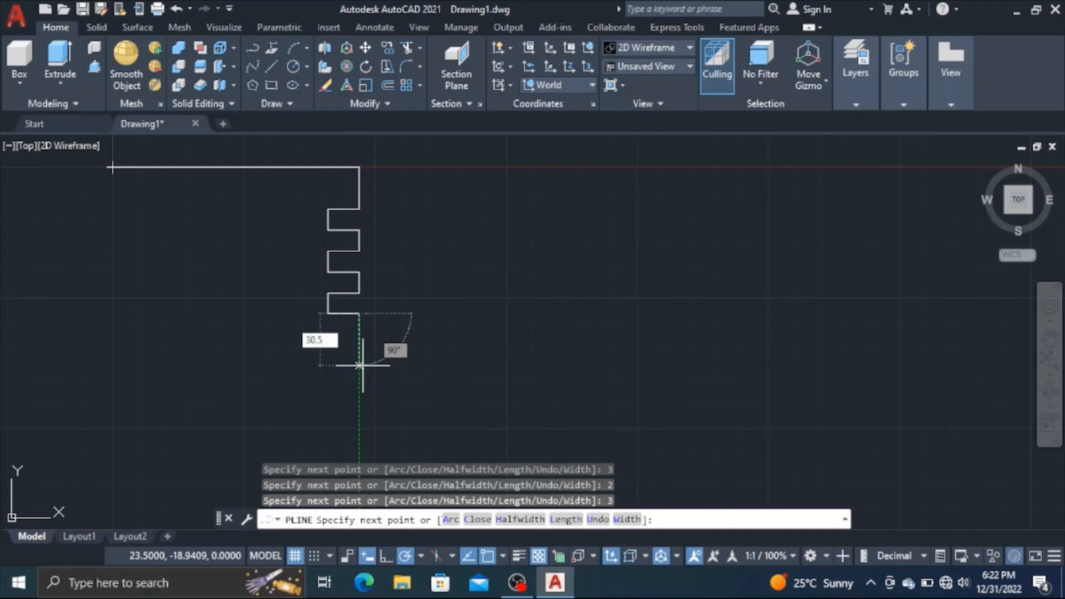
Complete the polyline with a 30.5-unit segment down, a horizontal segment to directly below the origin, and a vertical segment back to the origin
key("Return")
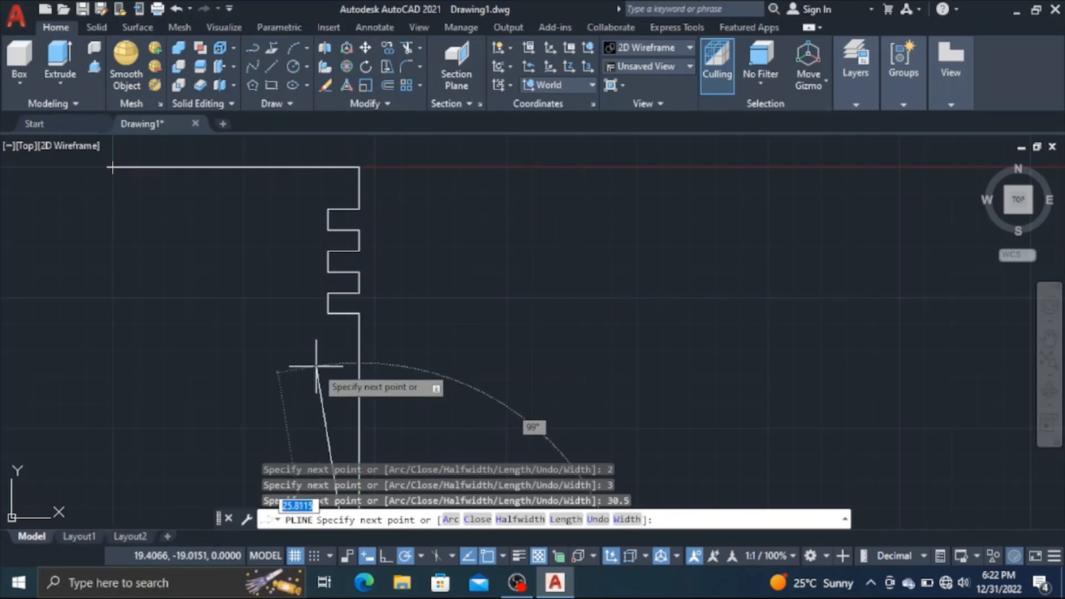
scroll(316, 366, "down", 4)
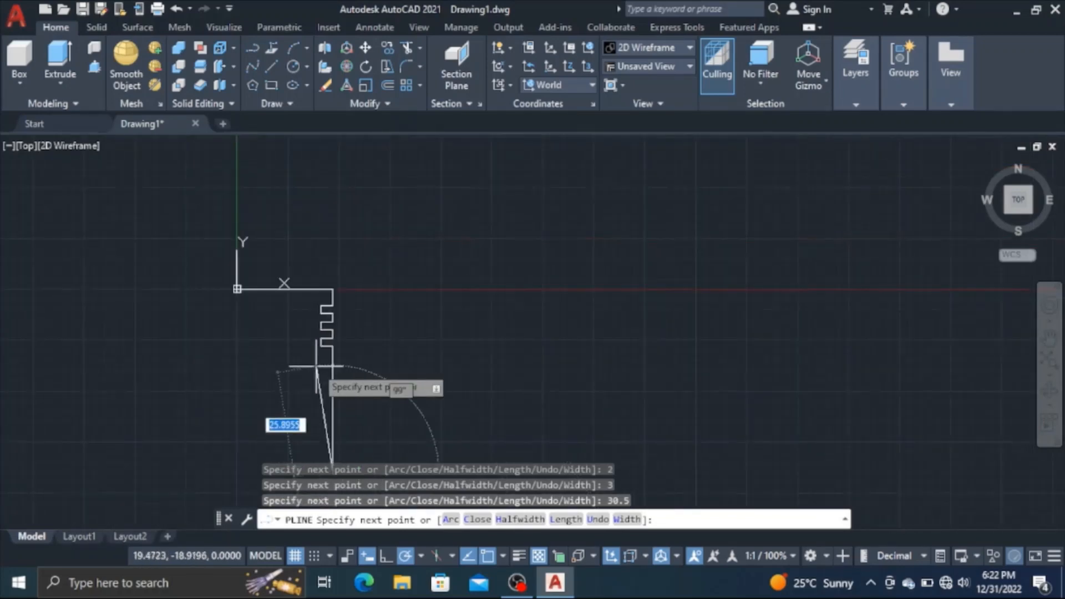
mouse_move(316, 366)
middle_mouse_down()
mouse_move(351, 388)
mouse_move(401, 256)
middle_mouse_up()
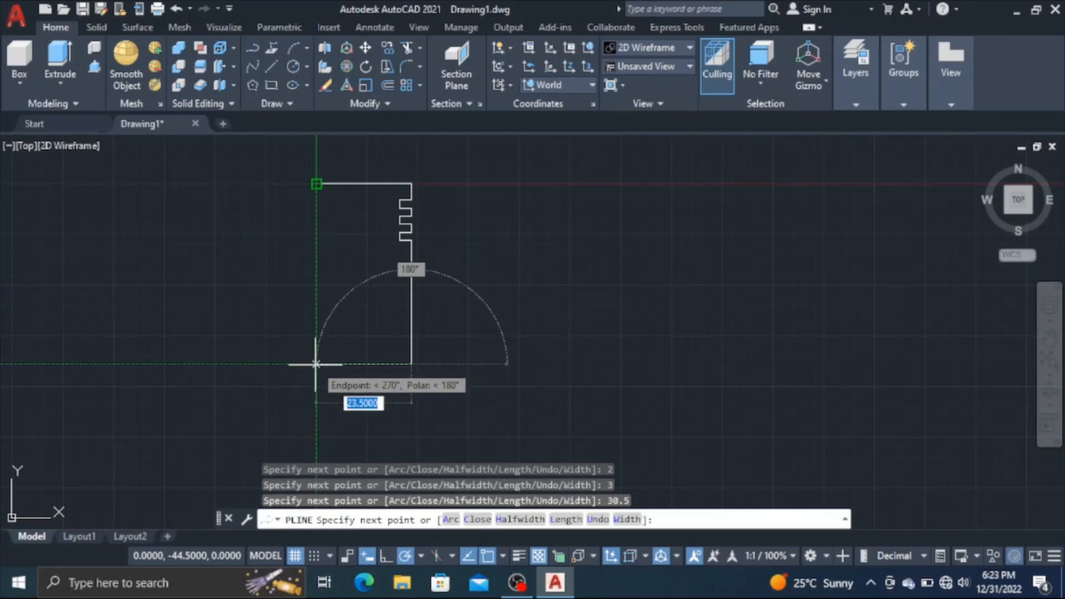
left_click(316, 365)
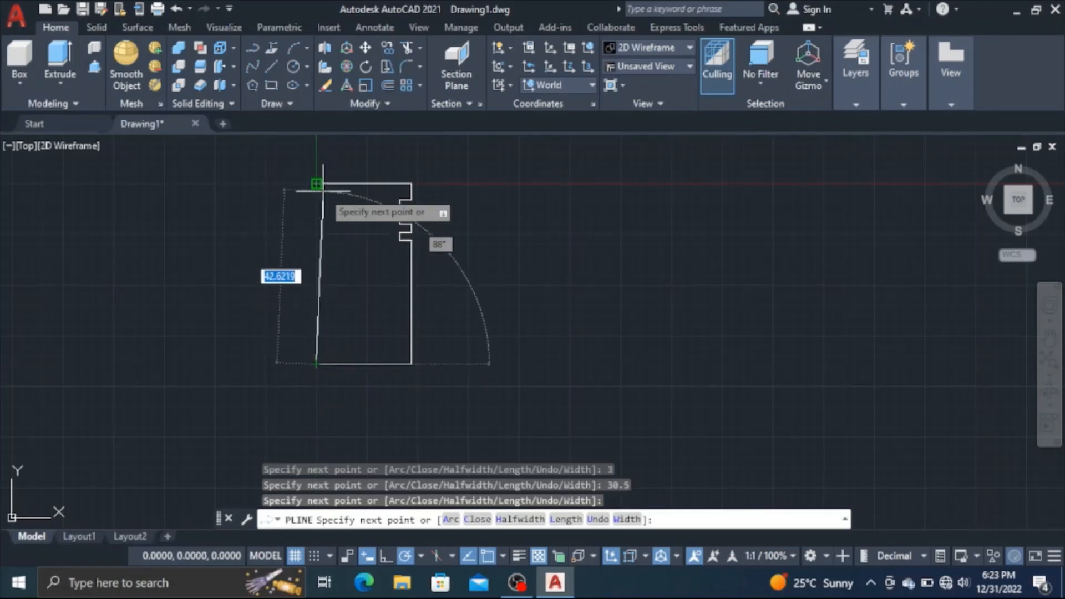
left_click(317, 183)
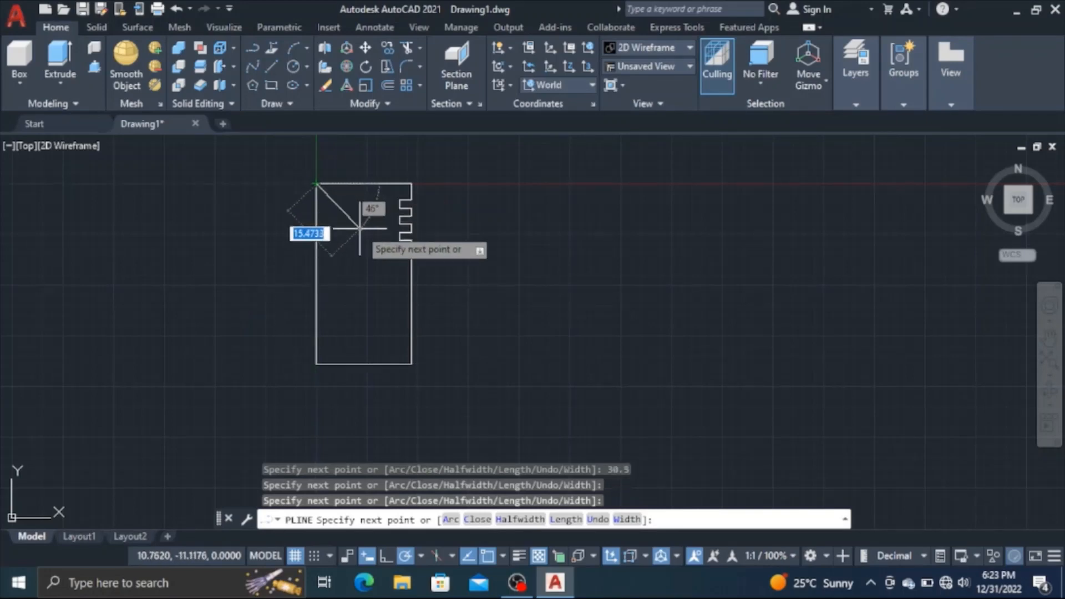
key("Return")
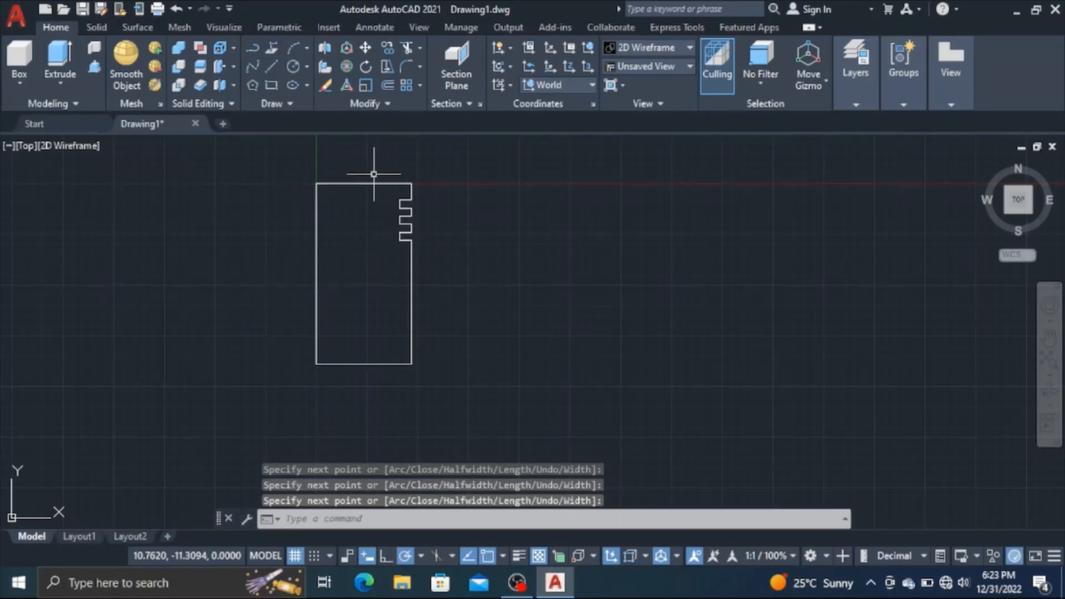
Fillet the profile's upper-right corner with a radius of 1
left_click(404, 66)
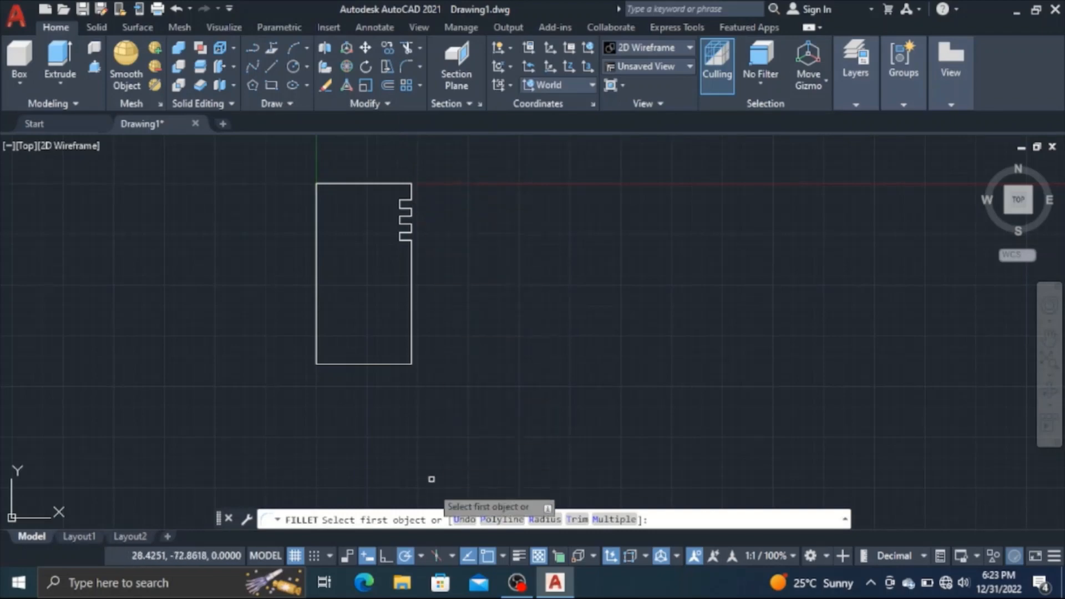
left_click(544, 521)
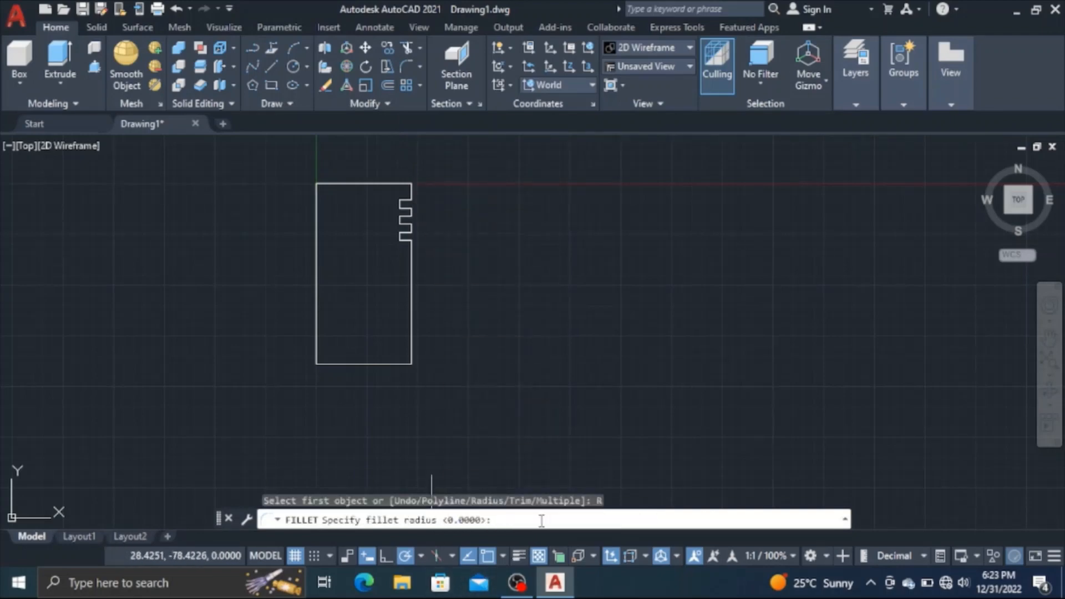
type("1")
key("Return")
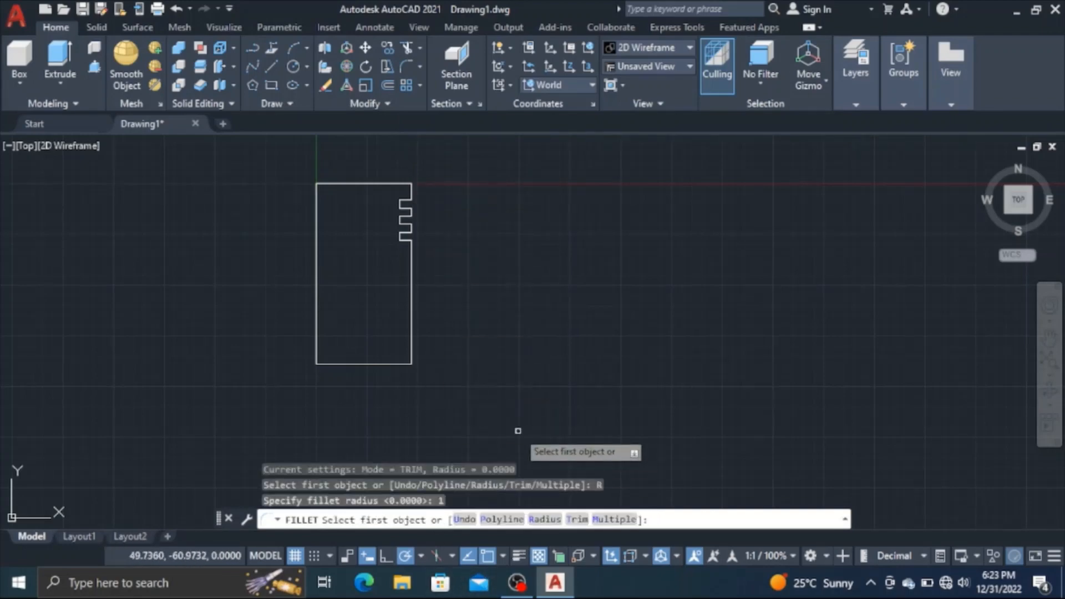
left_click(401, 184)
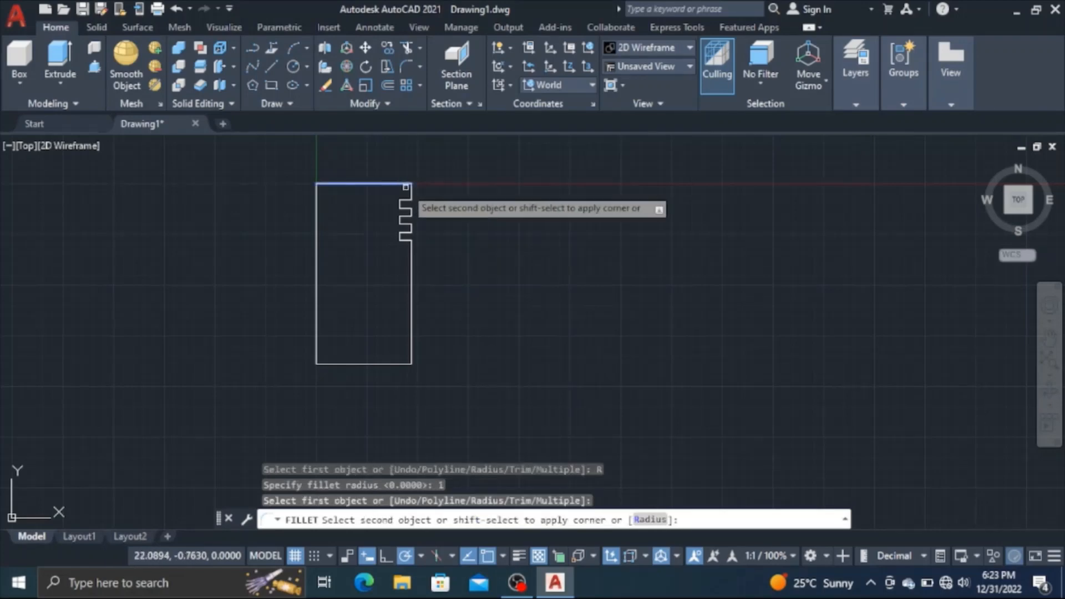
left_click(411, 192)
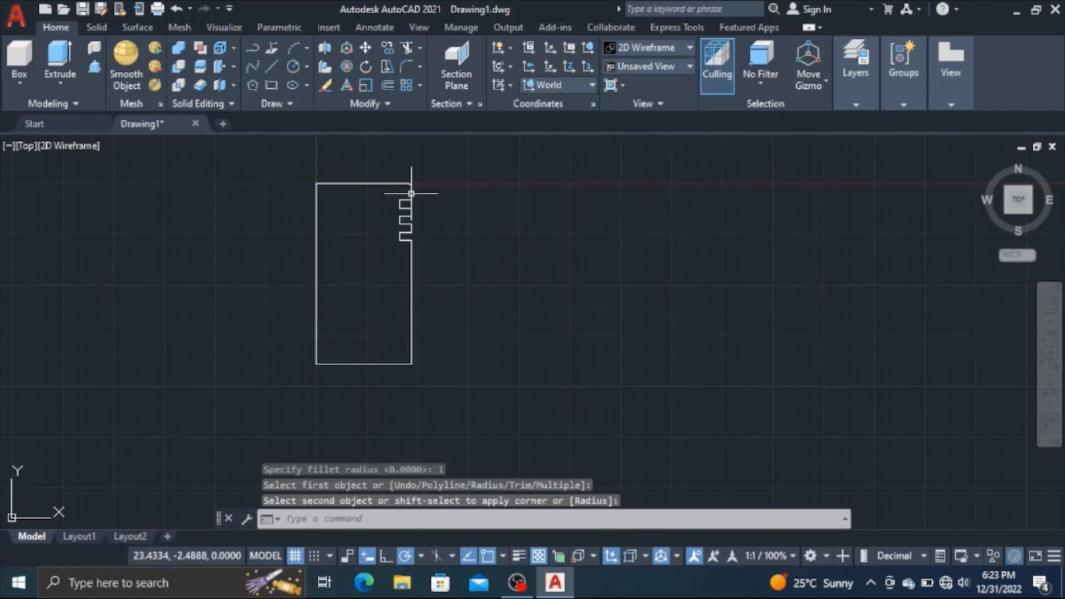
Run Join on the whole filleted profile
left_click(395, 103)
left_click(378, 143)
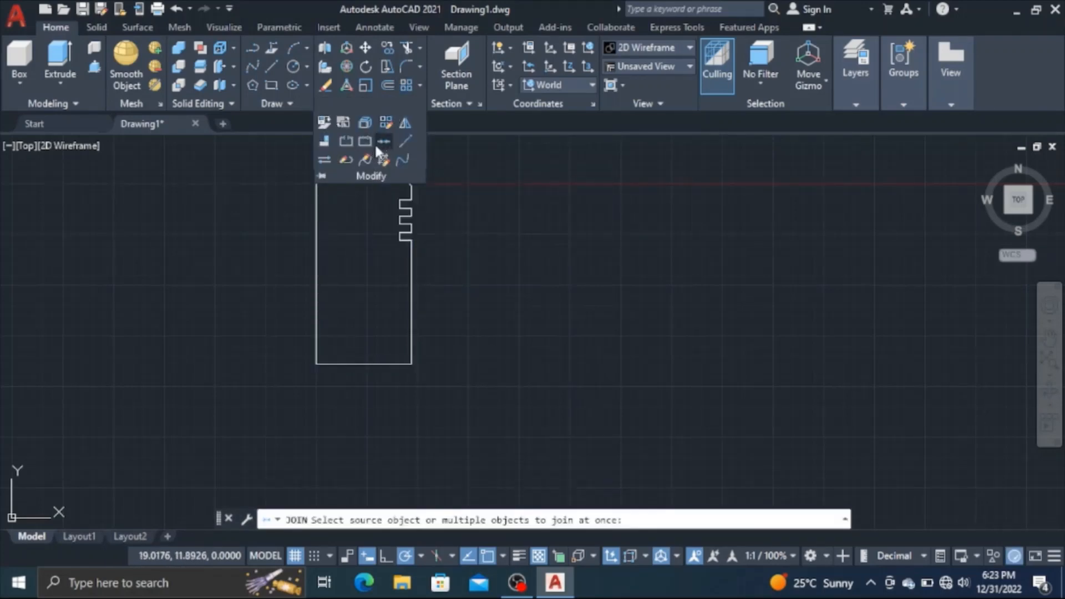
left_click(223, 156)
left_click(512, 390)
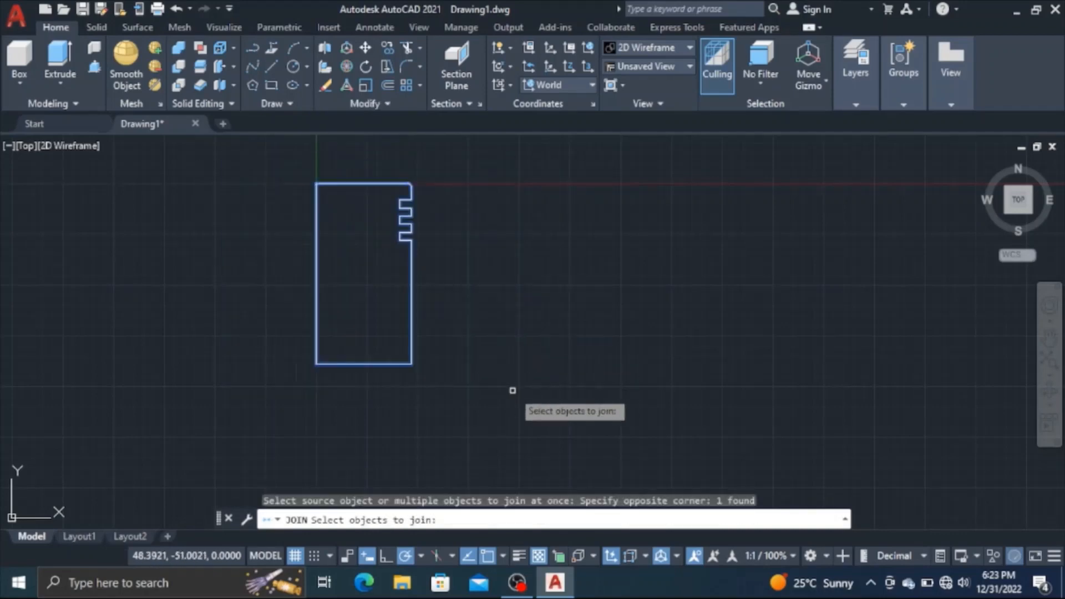
key("Return")
key("Return")
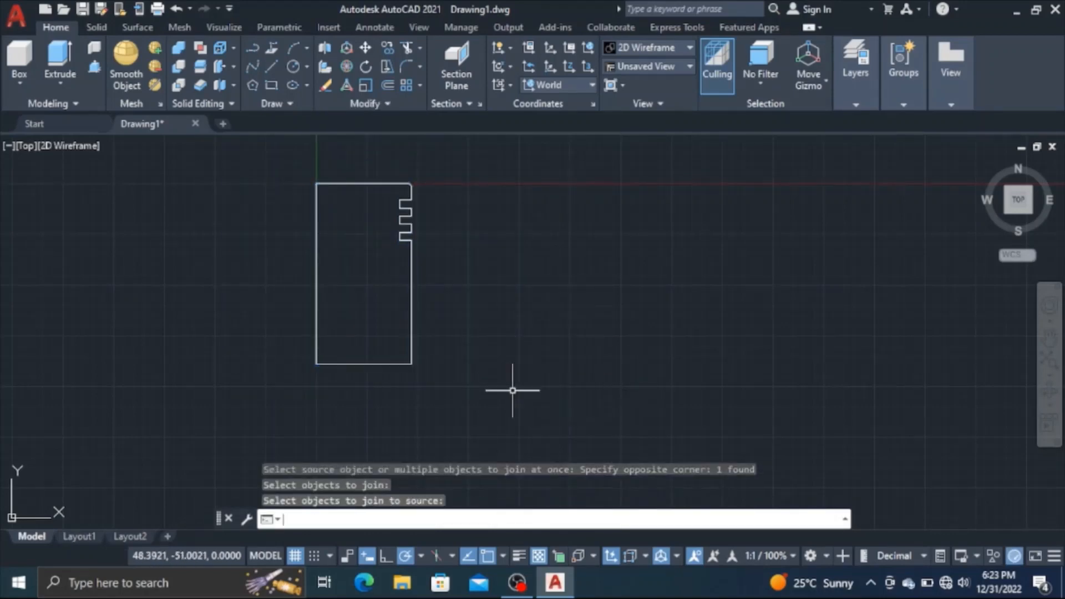
Revolve the profile 360 degrees about its left vertical edge, from the origin to the lower-left corner
left_click(69, 73)
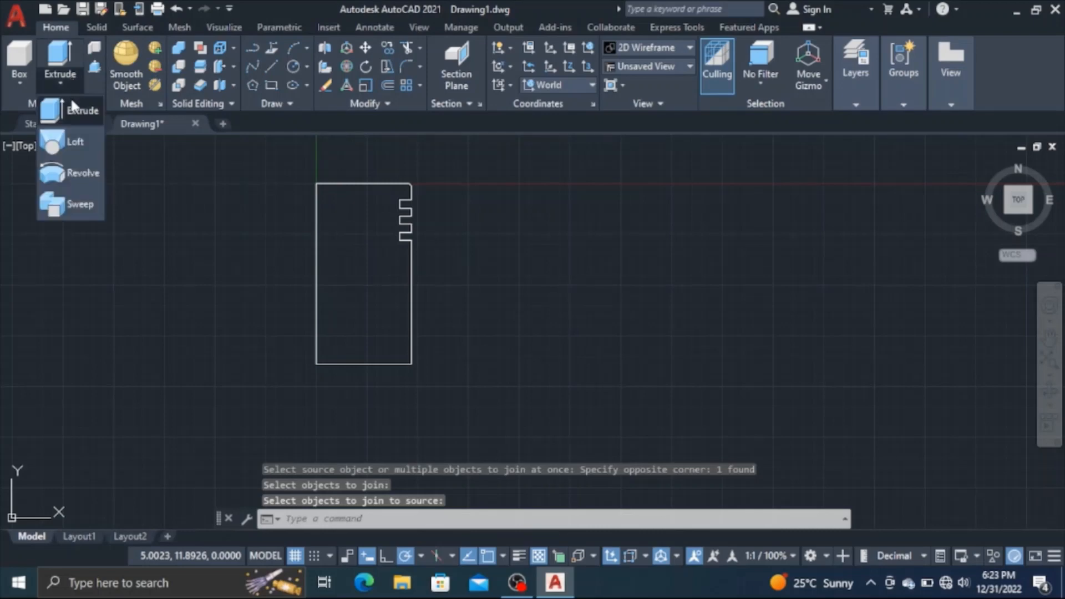
left_click(83, 173)
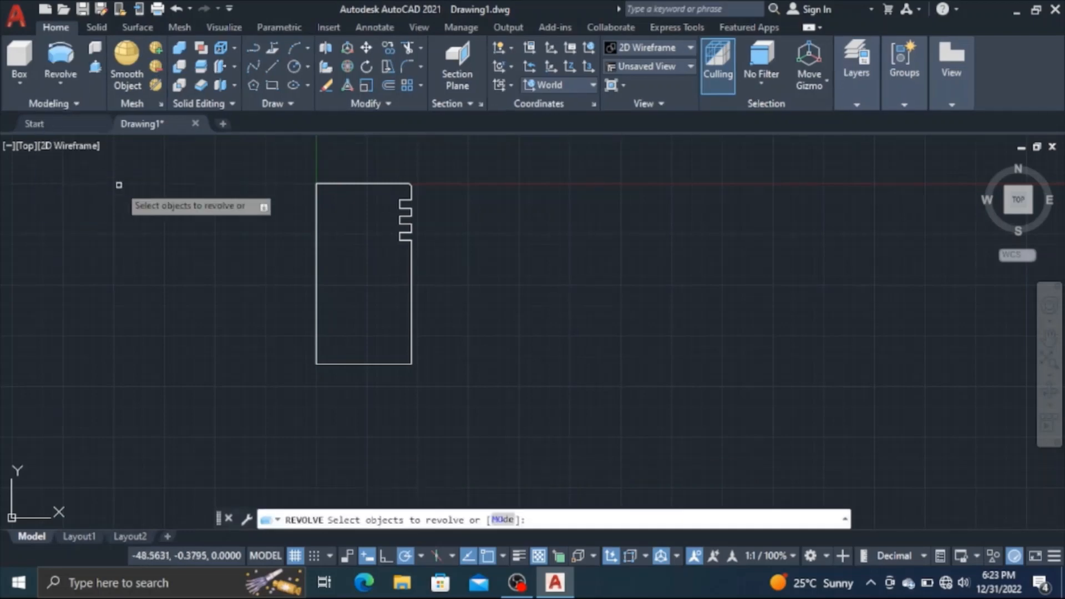
left_click(401, 184)
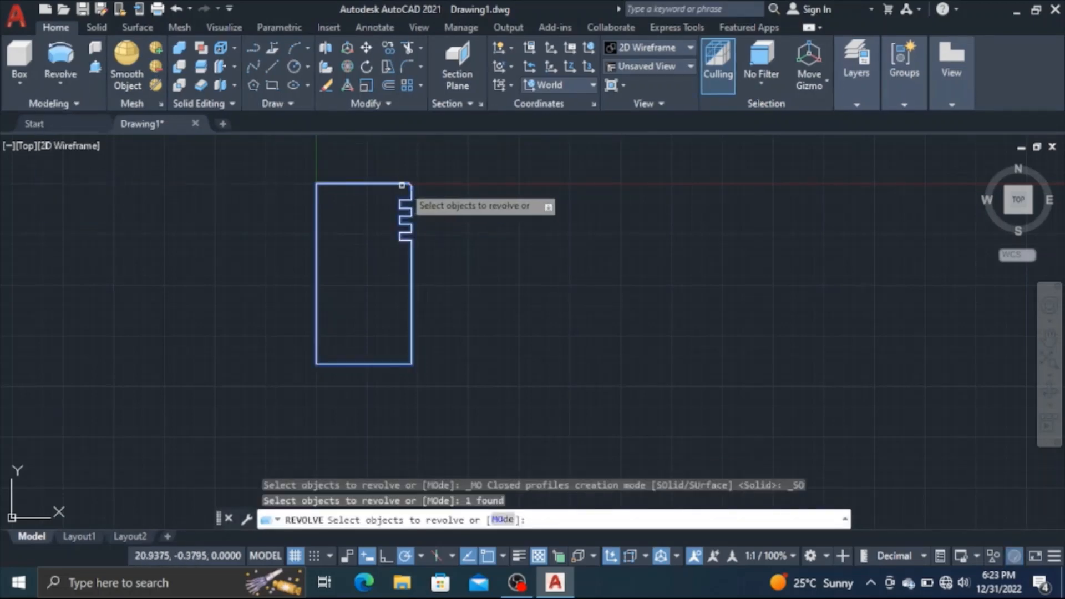
key("Return")
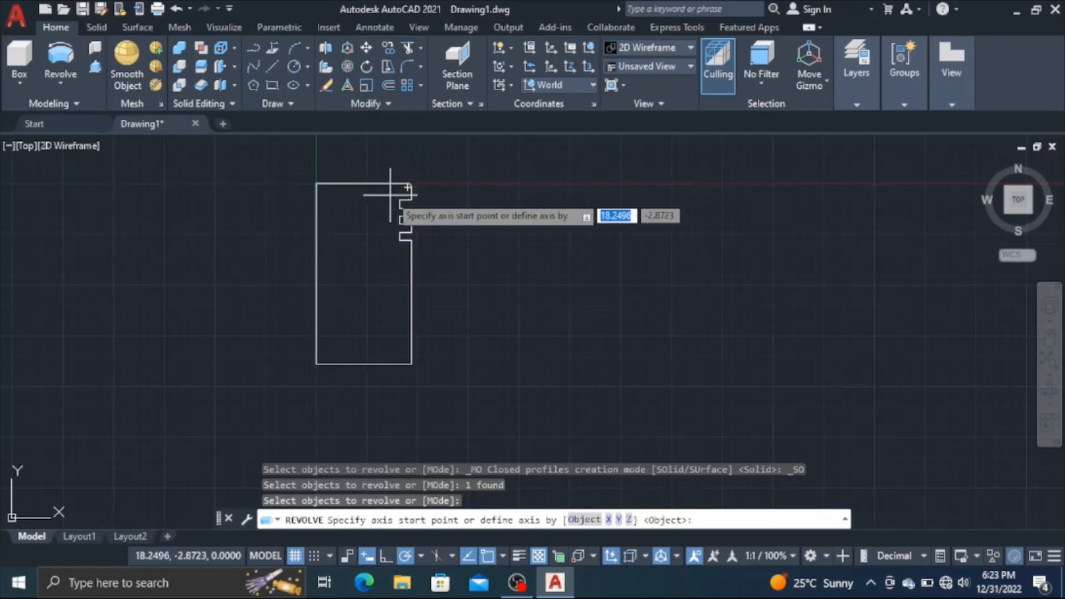
left_click(316, 184)
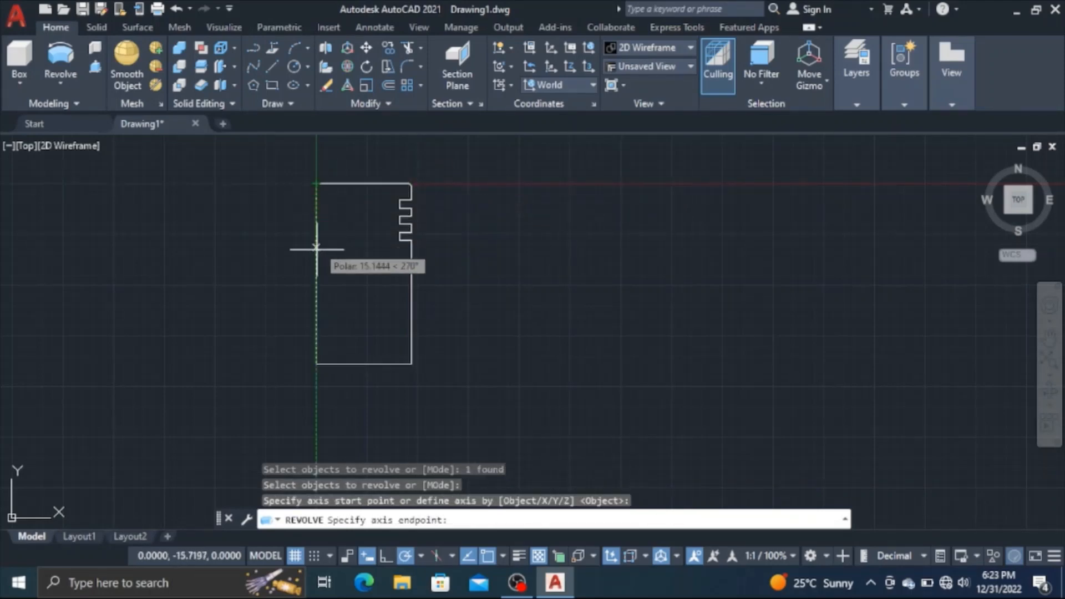
left_click(317, 364)
key("Return")
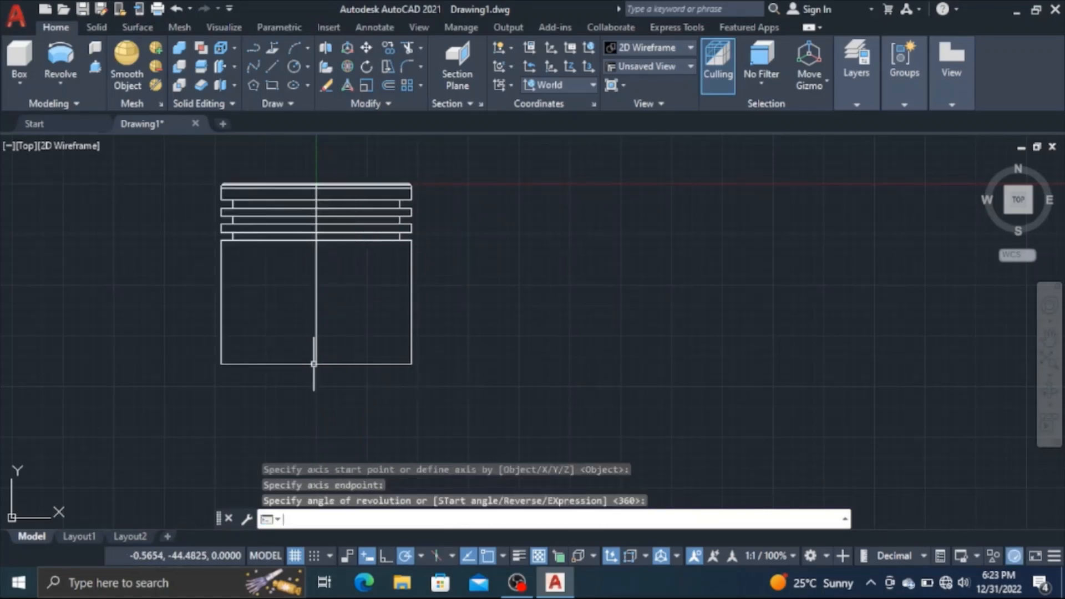
Hide the revolved piston-like solid from the drawing
left_click(411, 302)
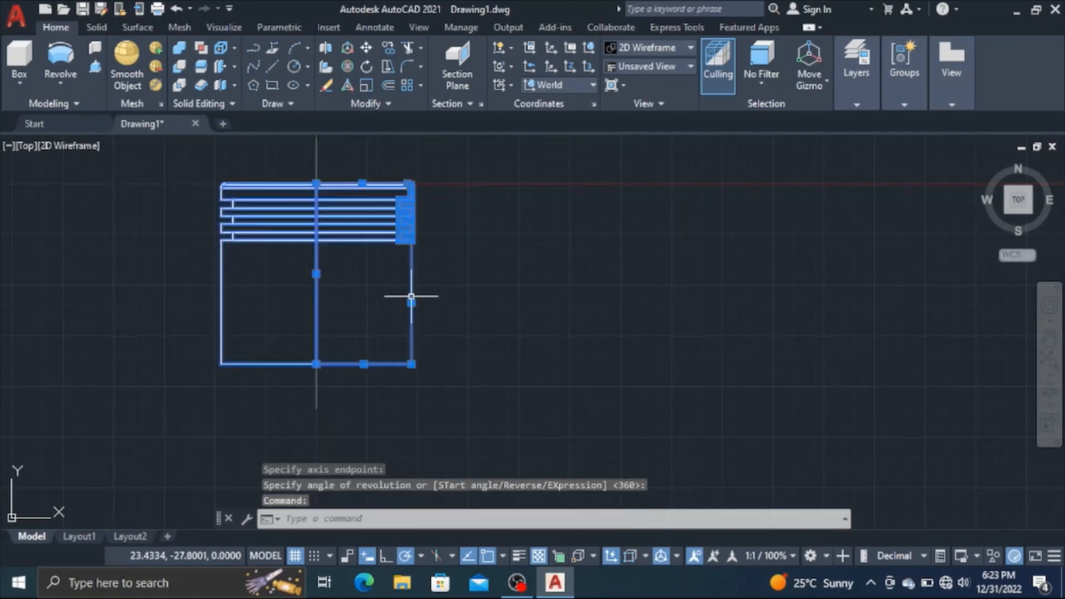
right_click(411, 302)
mouse_move(469, 261)
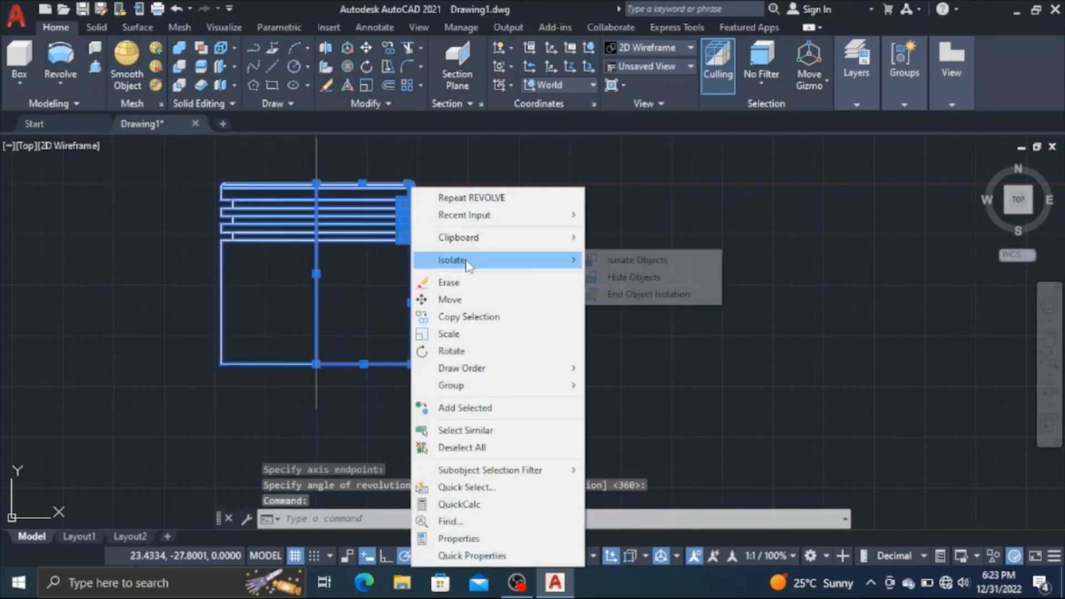
left_click(620, 277)
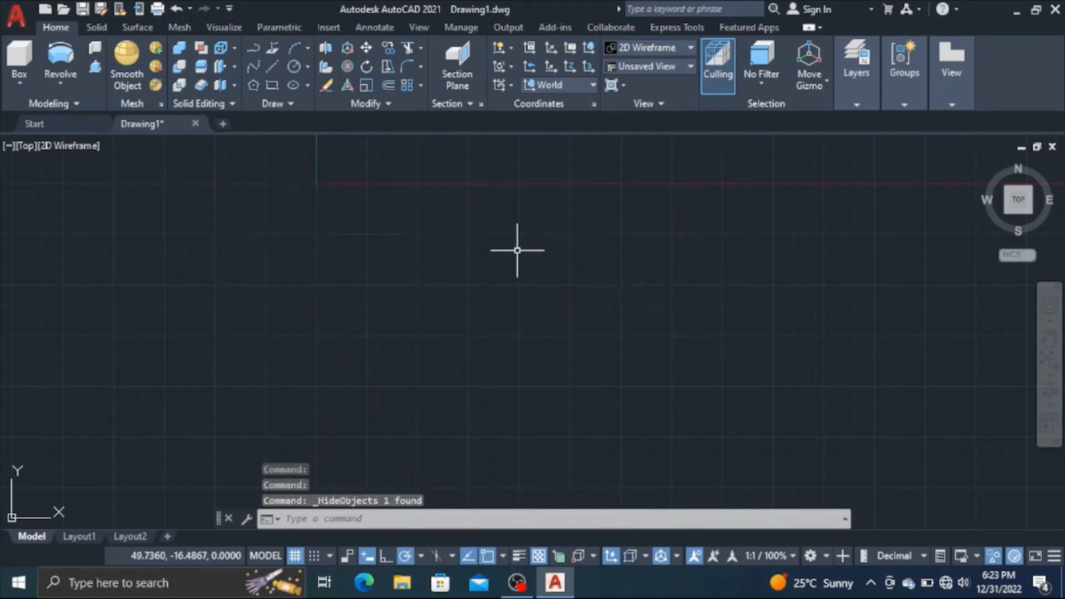
Start a polyline at 0,0 with a 4-unit segment down and an 18-unit segment to the right
scroll(517, 250, "up", 1)
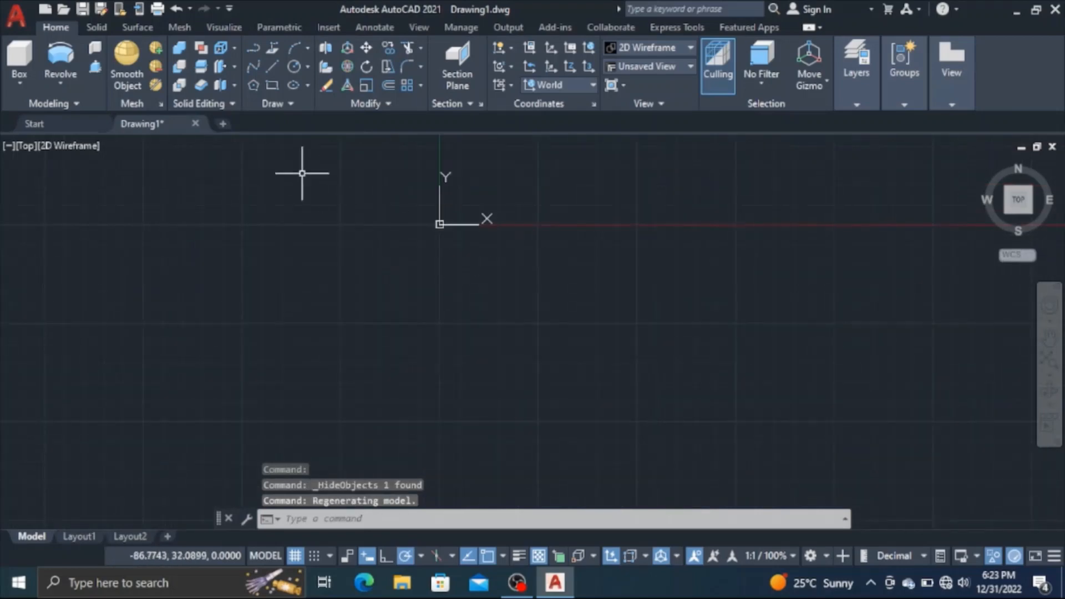
left_click(257, 50)
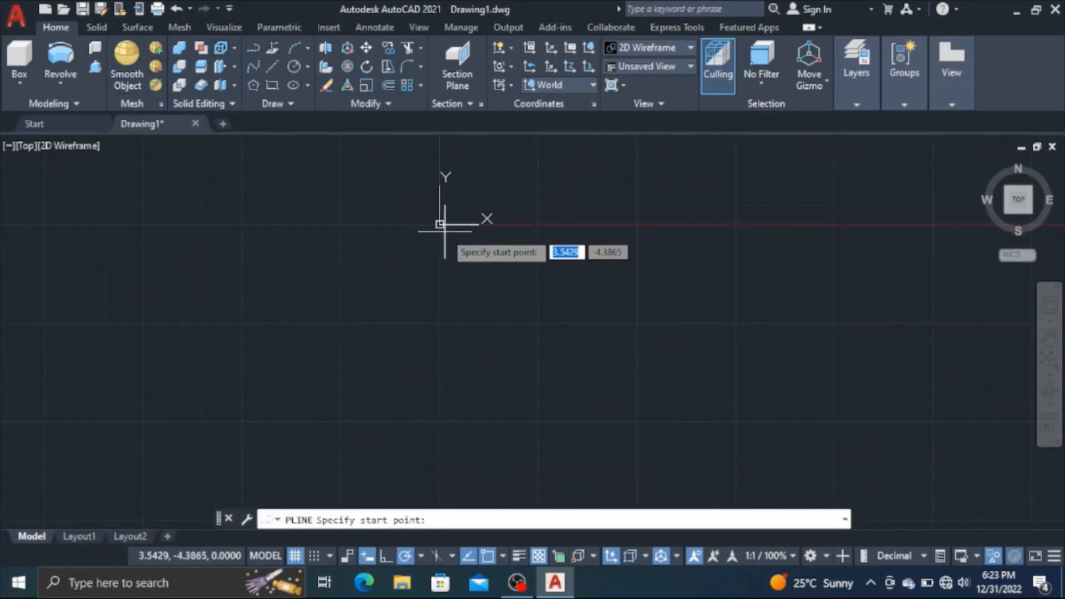
type("0")
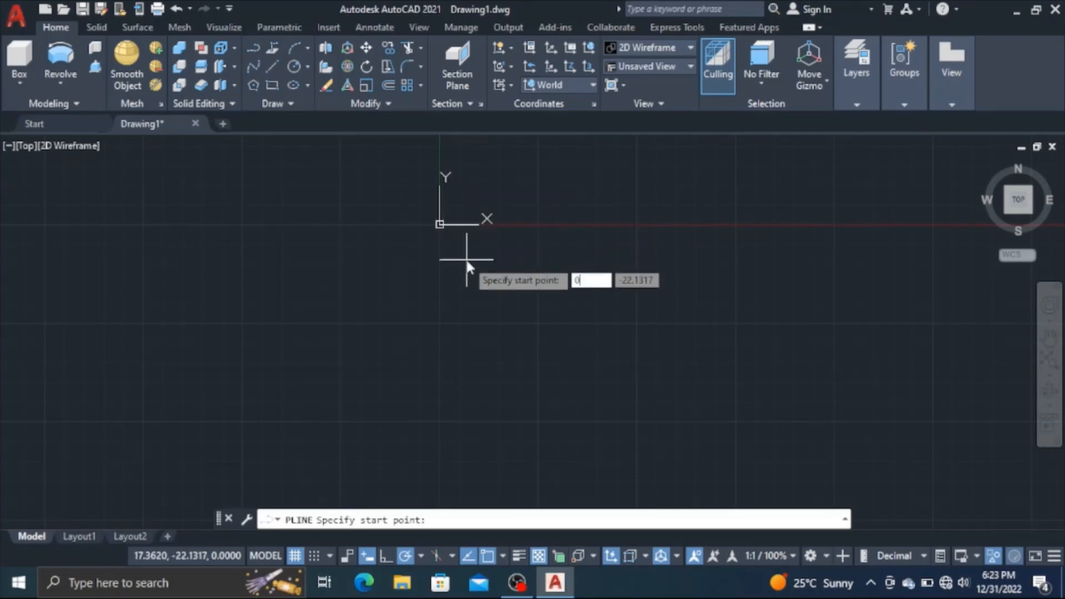
key("Tab")
type("0")
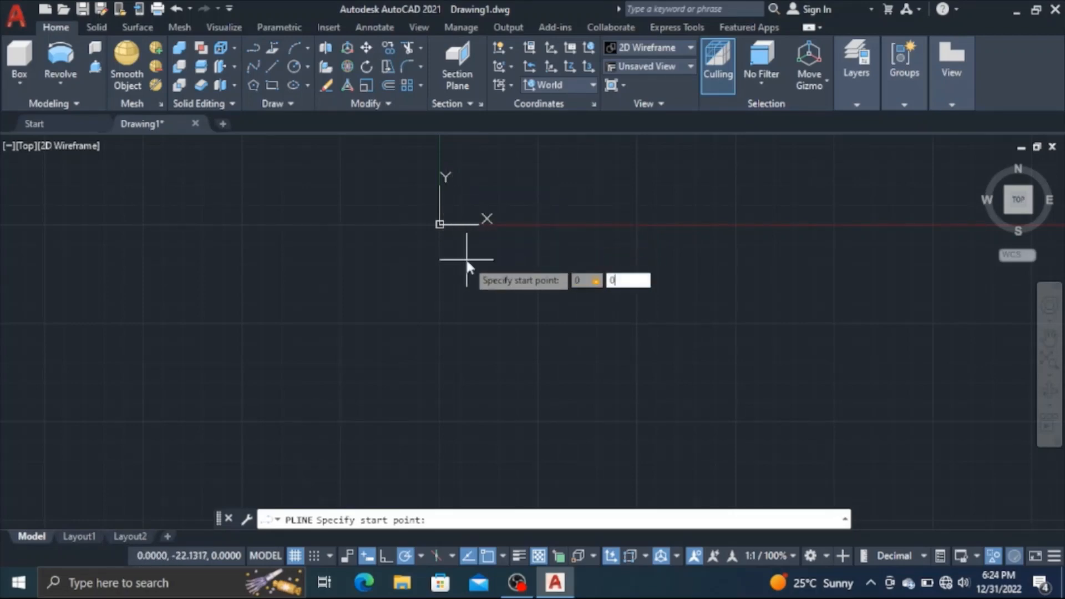
key("Return")
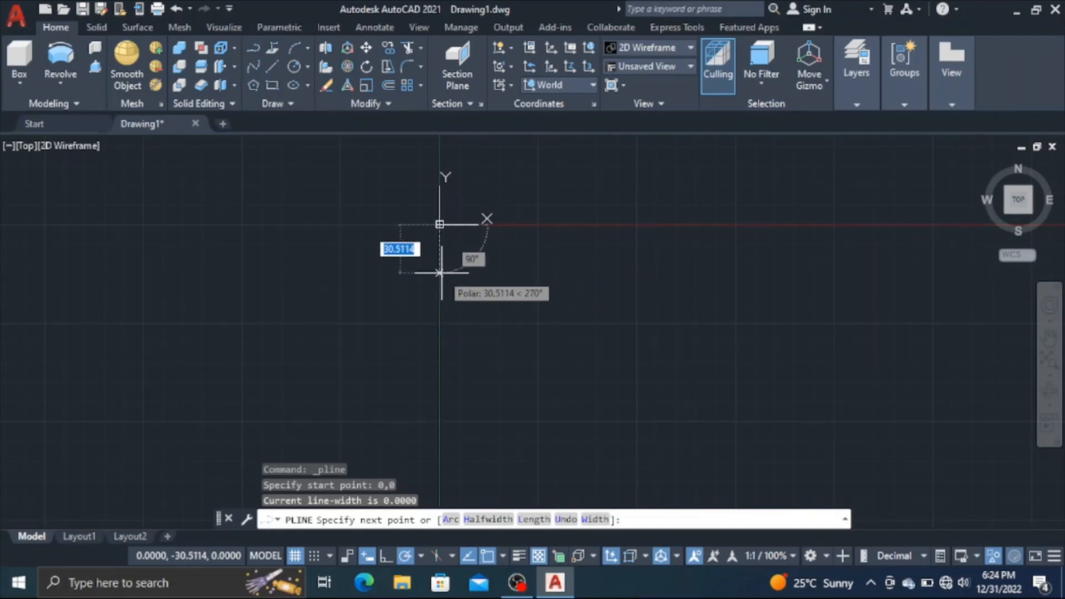
type("4")
key("Return")
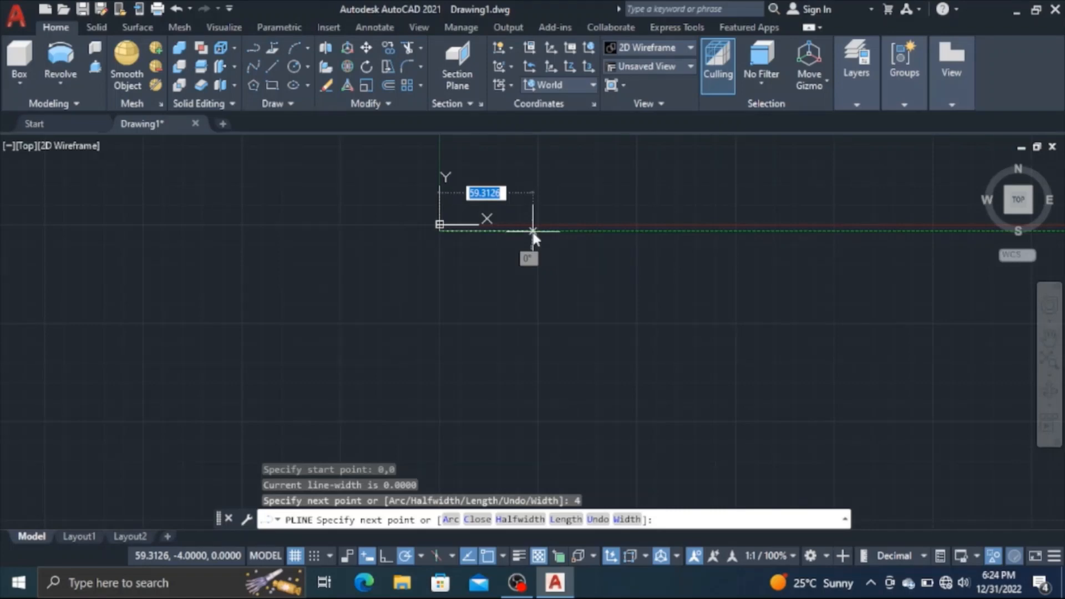
type("18")
key("Return")
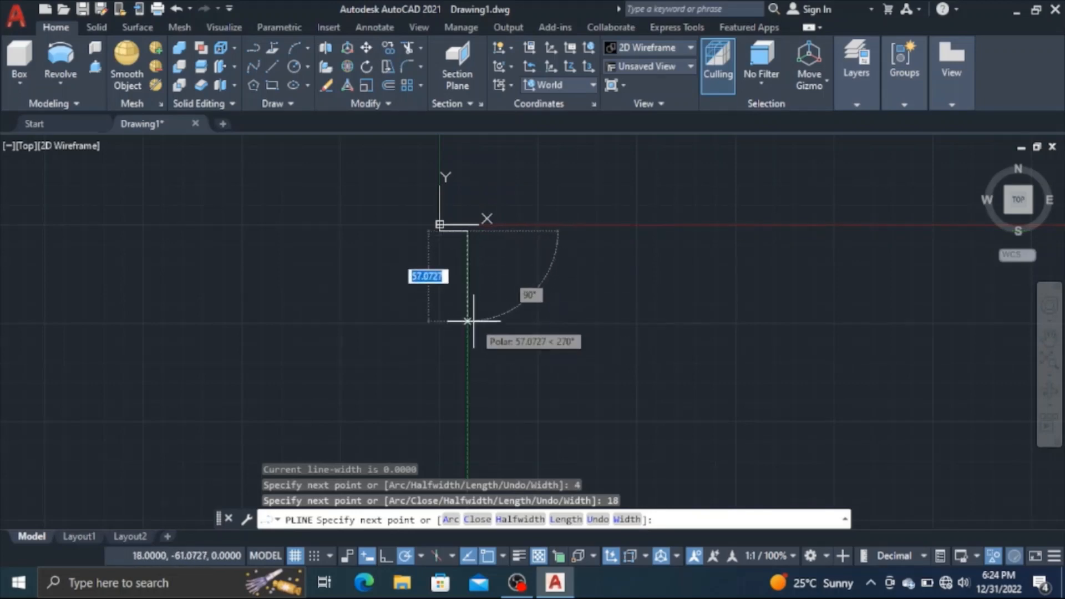
Continue the polyline with segments of 12 units down, 8 units left and 12 units down
scroll(472, 311, "up", 2)
middle_click_drag(476, 305, 459, 362)
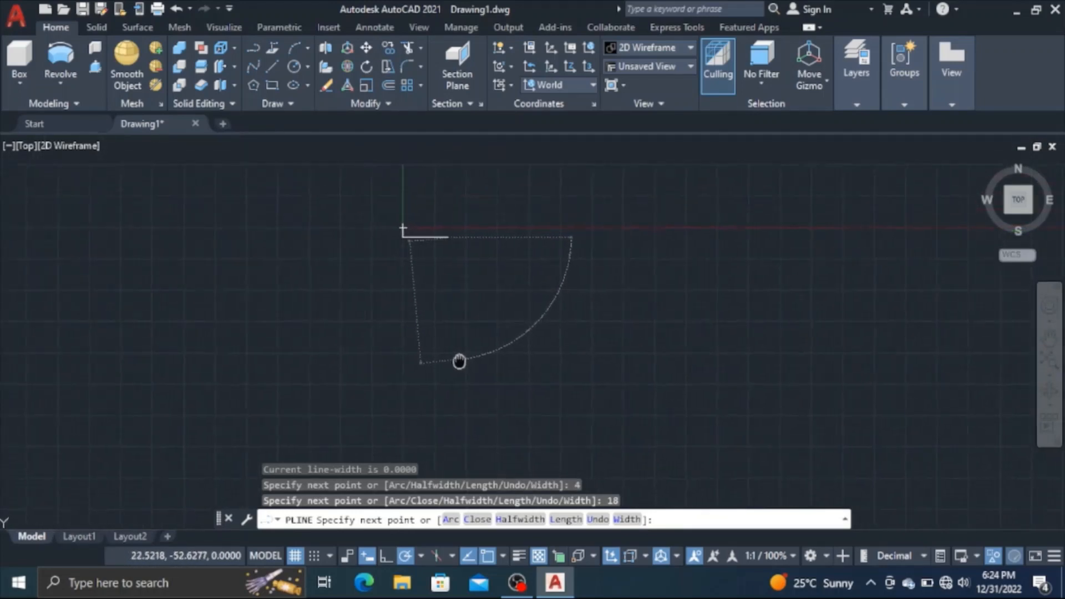
scroll(452, 305, "up", 3)
middle_click_drag(455, 306, 476, 380)
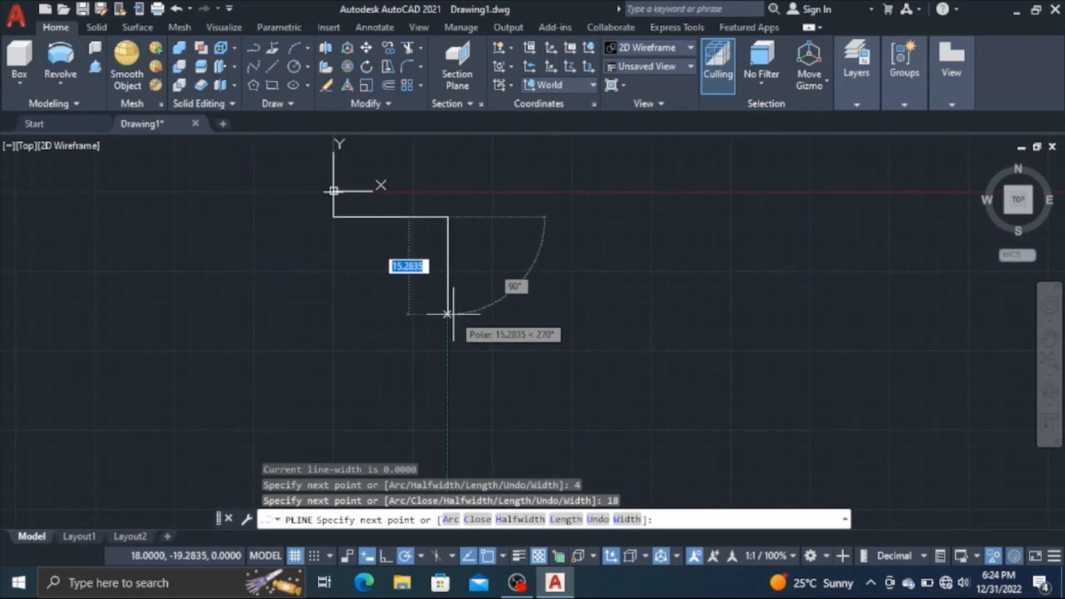
type("12")
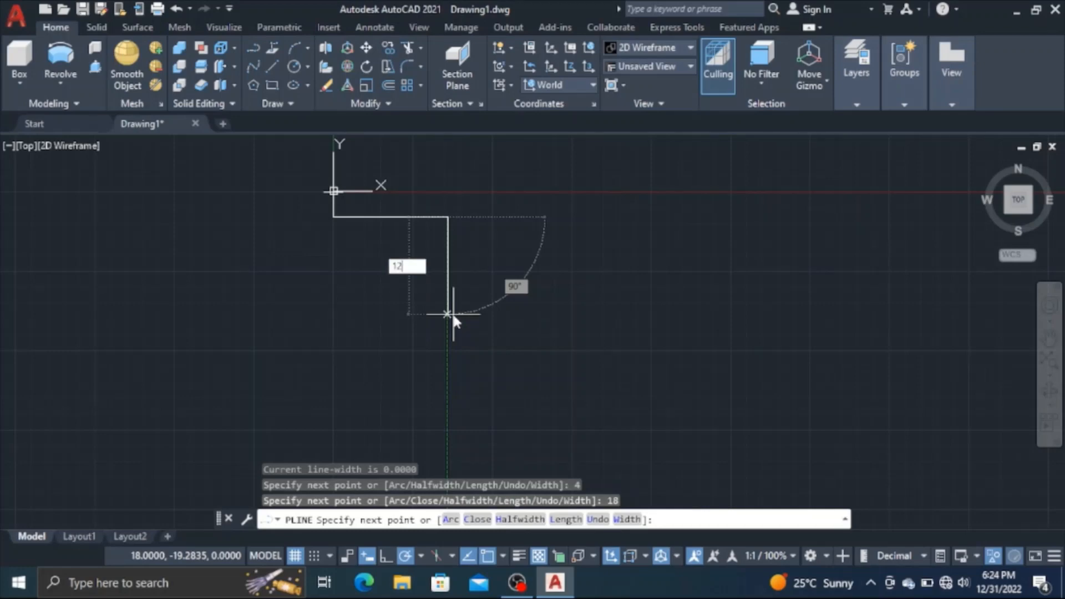
key("Return")
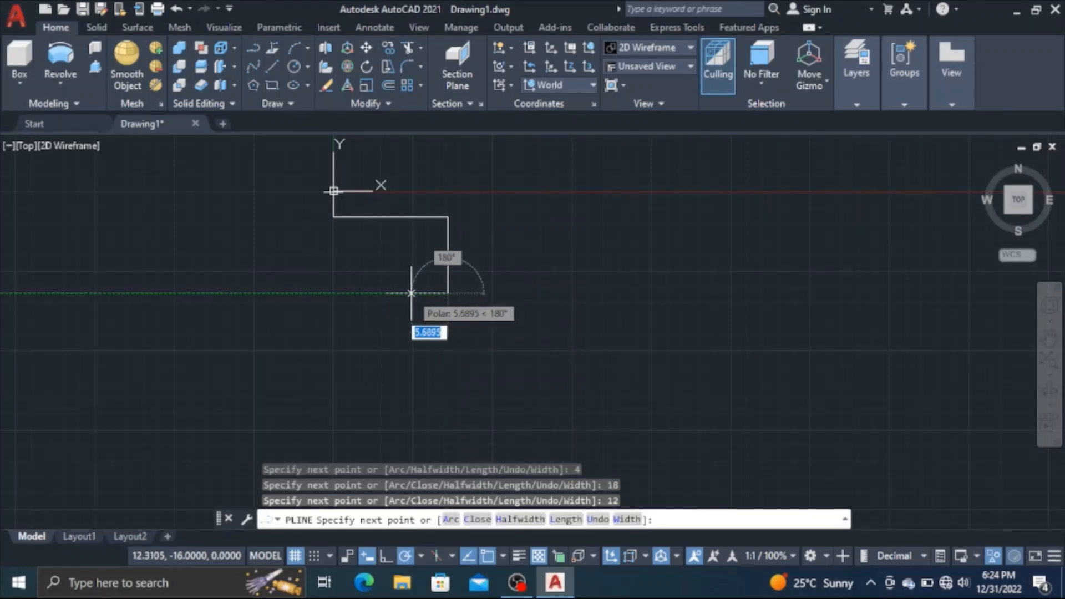
type("8")
key("Return")
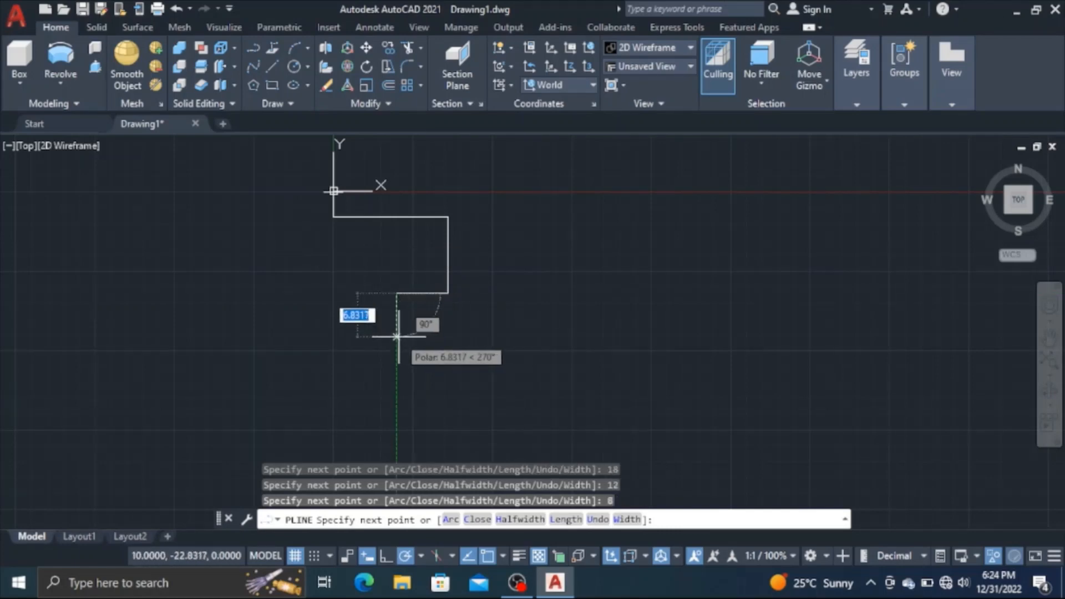
type("12")
key("Return")
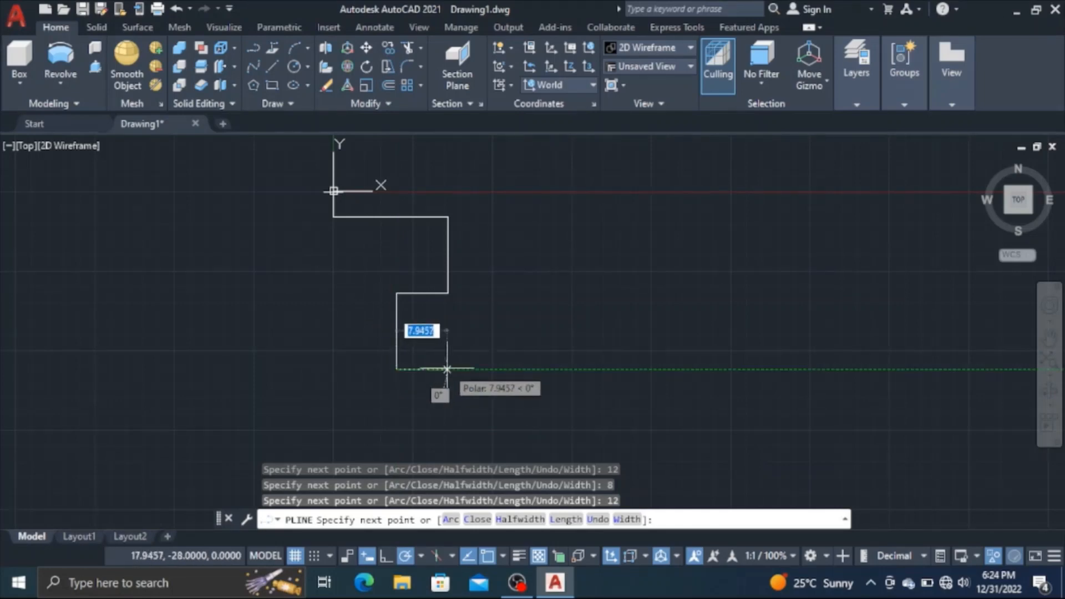
Continue the polyline 10 units right and 4 down, adding a small groove of 1 unit left, 1 down and 1 right
type("10")
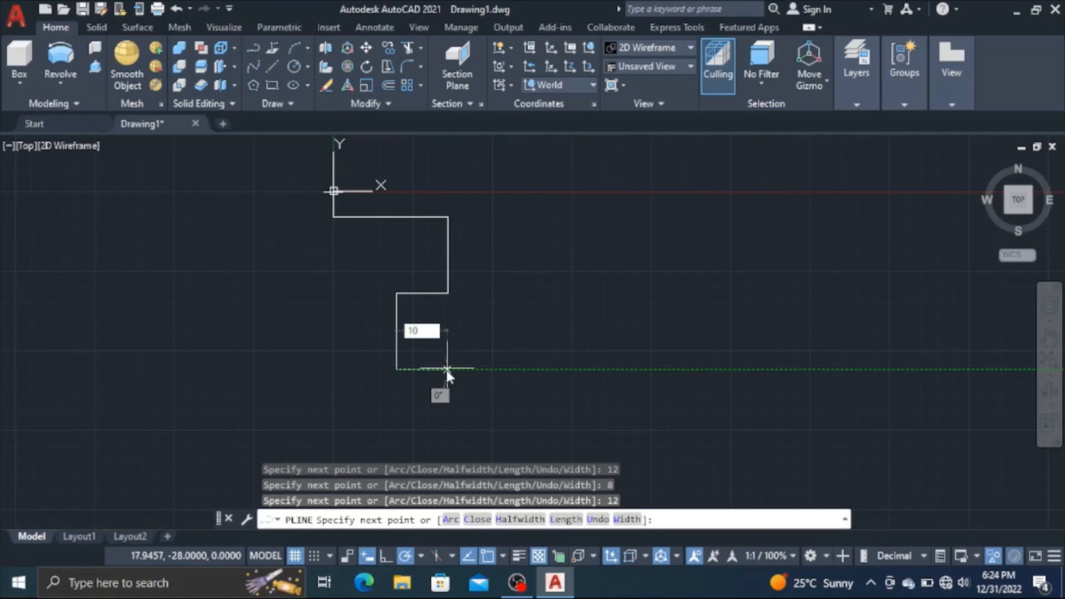
key("Return")
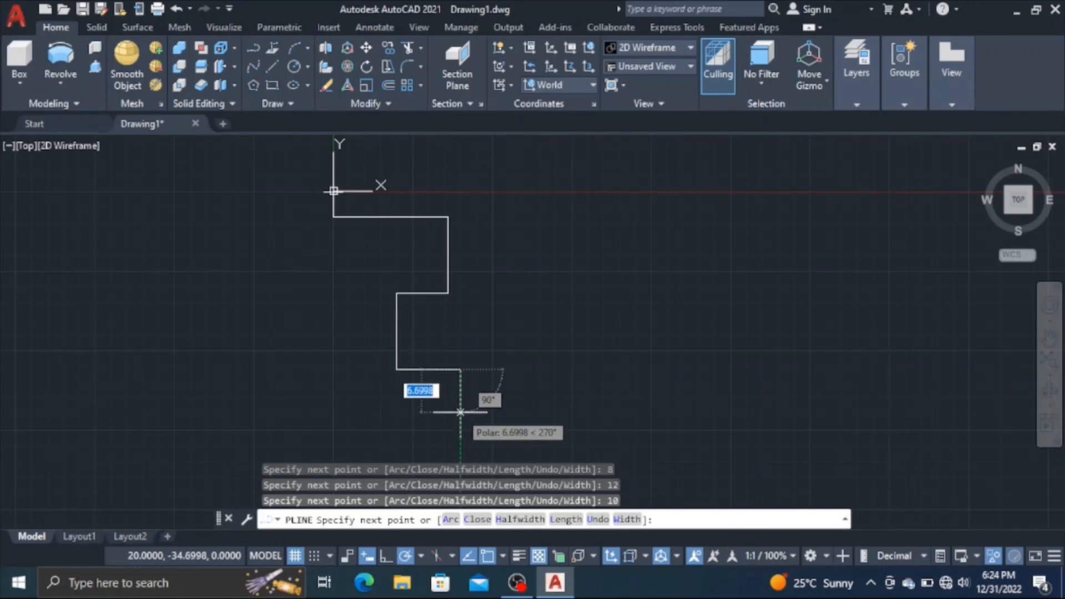
key("Return")
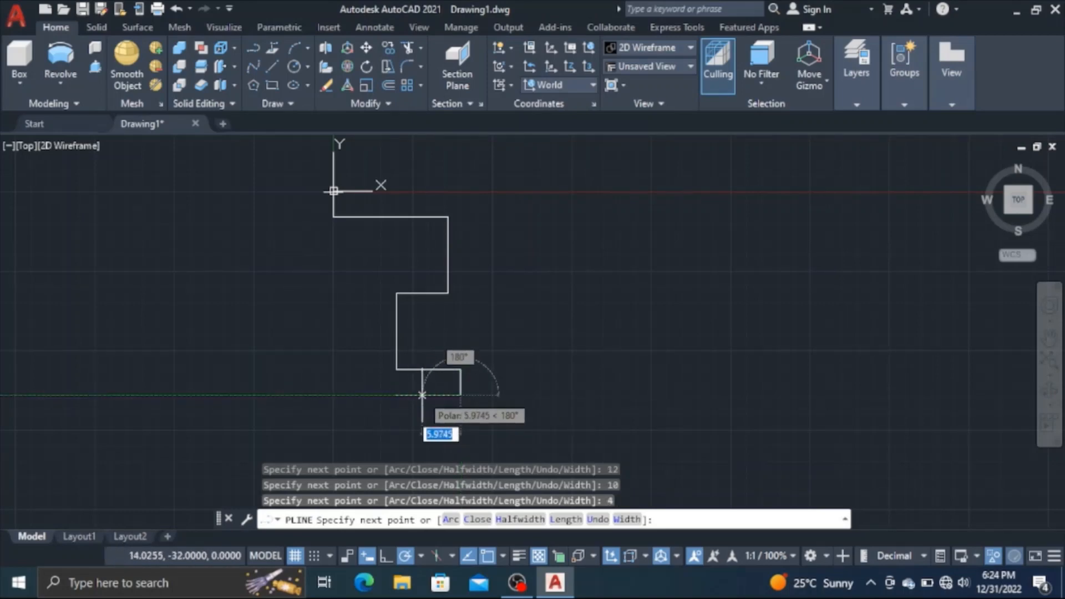
type("1")
key("Return")
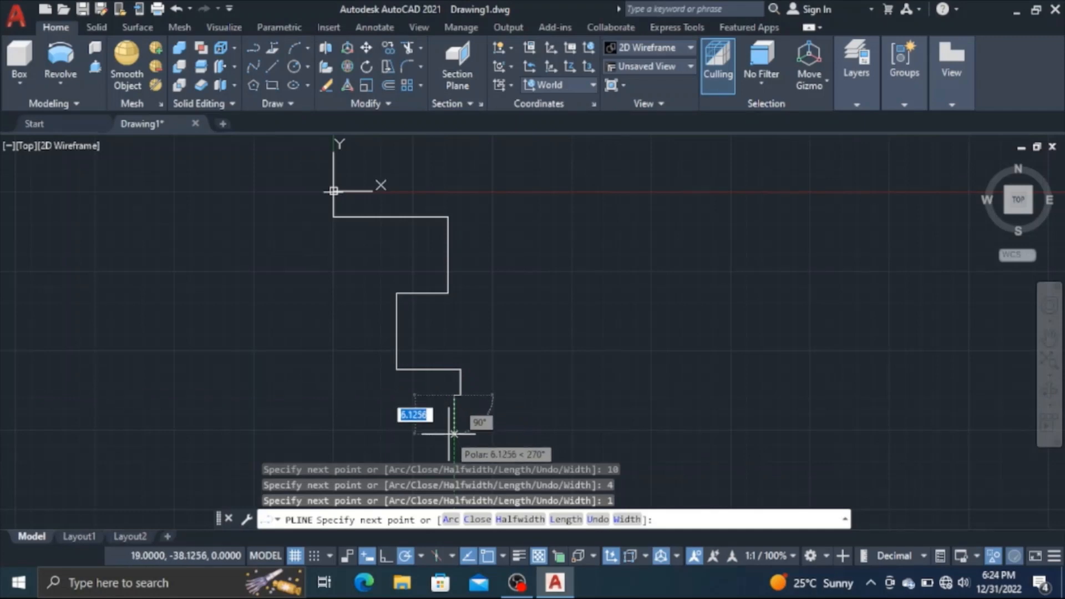
type("1")
key("Return")
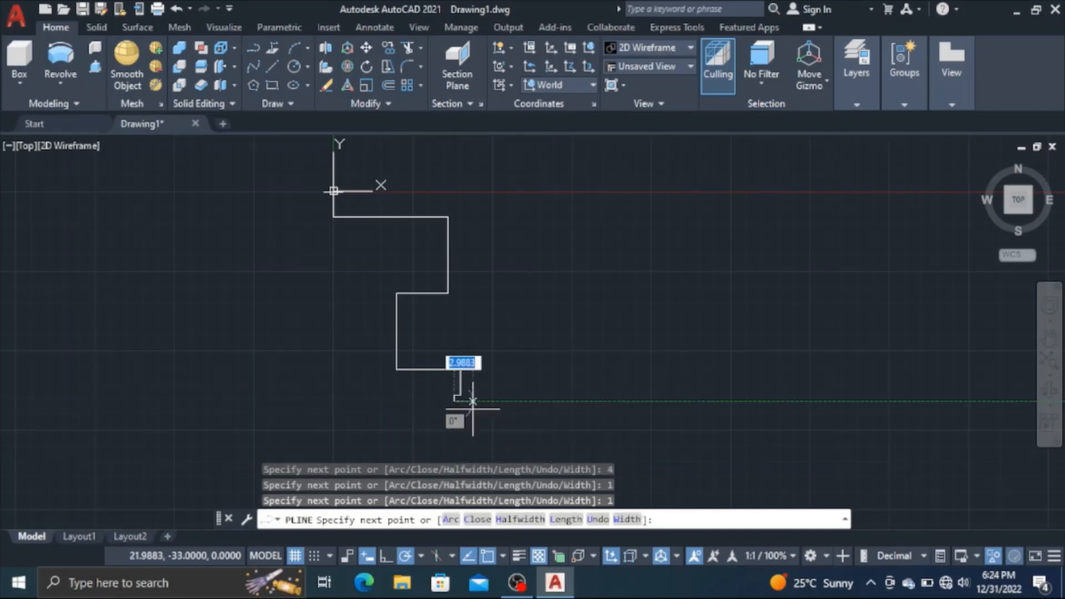
type("1")
key("Return")
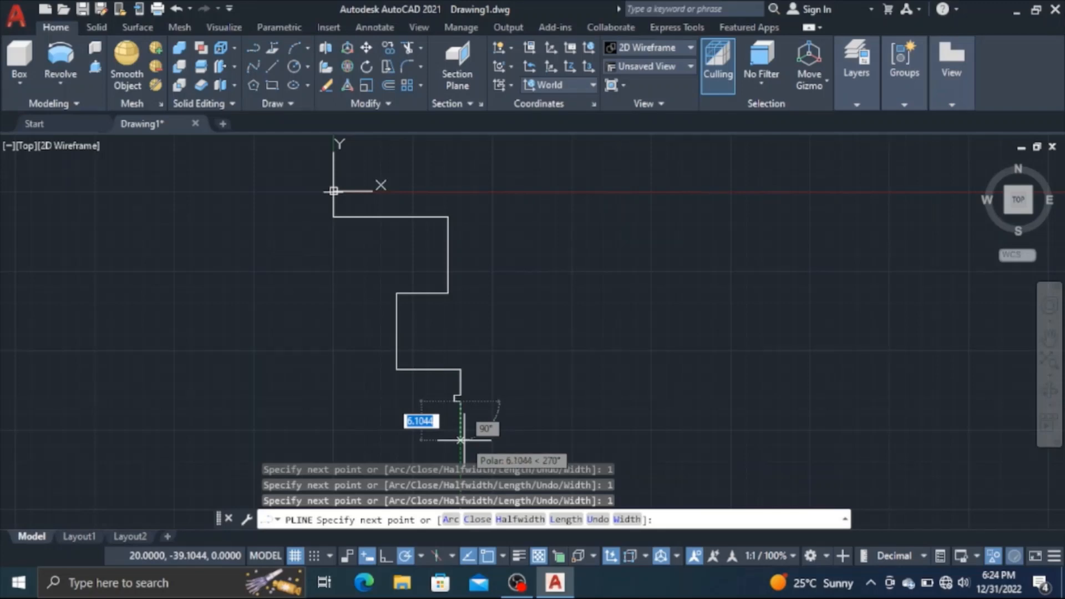
Complete the polyline with a 30-unit segment down, a horizontal segment to directly below the origin, and a vertical segment back to the origin
type("30")
key("Return")
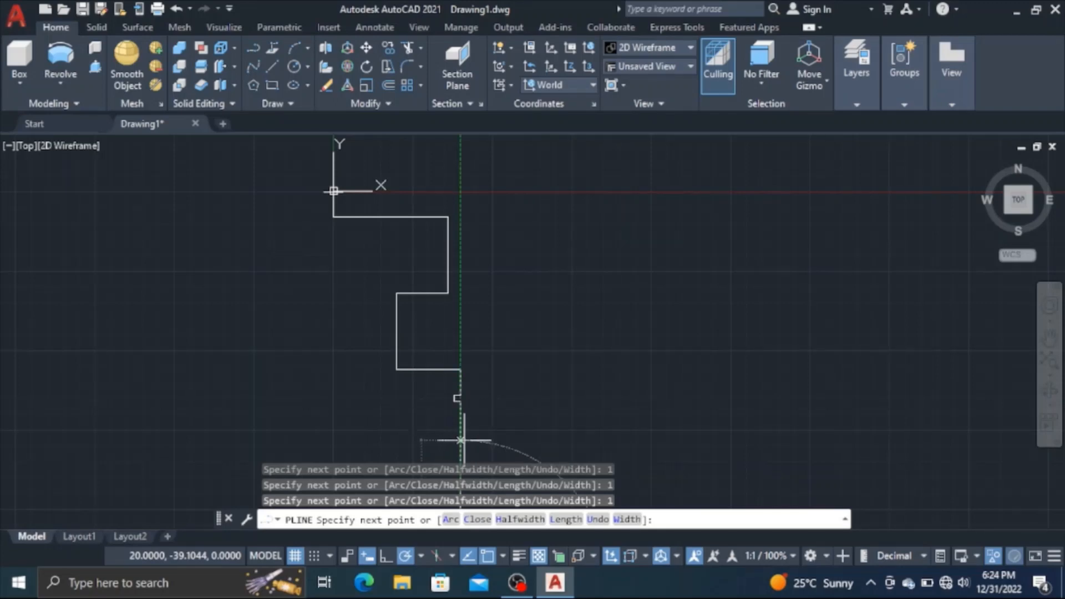
scroll(463, 436, "down", 5)
middle_click_drag(465, 432, 487, 304)
scroll(460, 315, "up", 2)
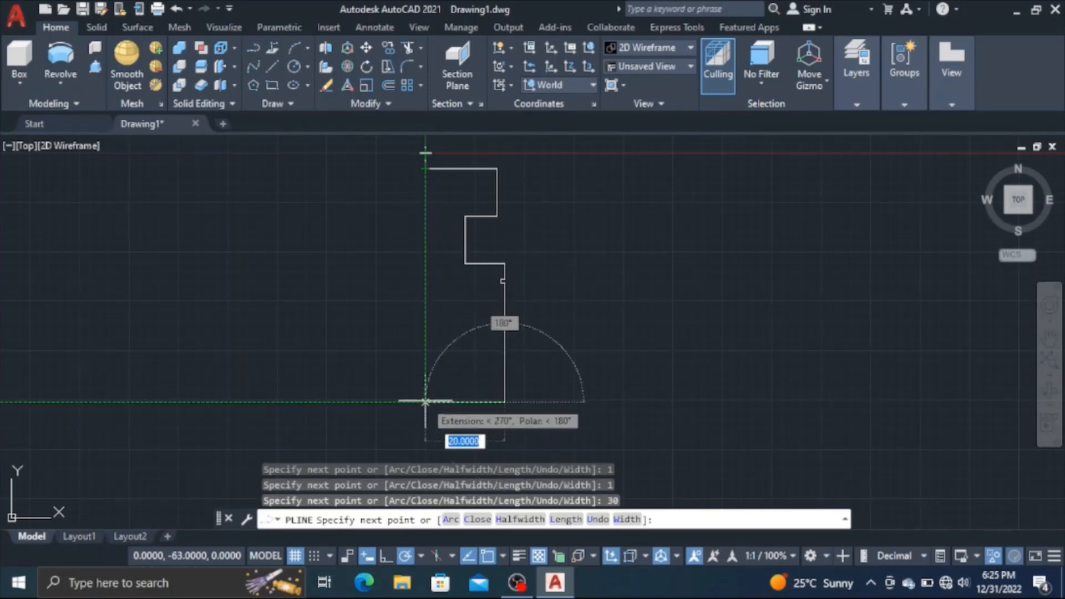
left_click(425, 402)
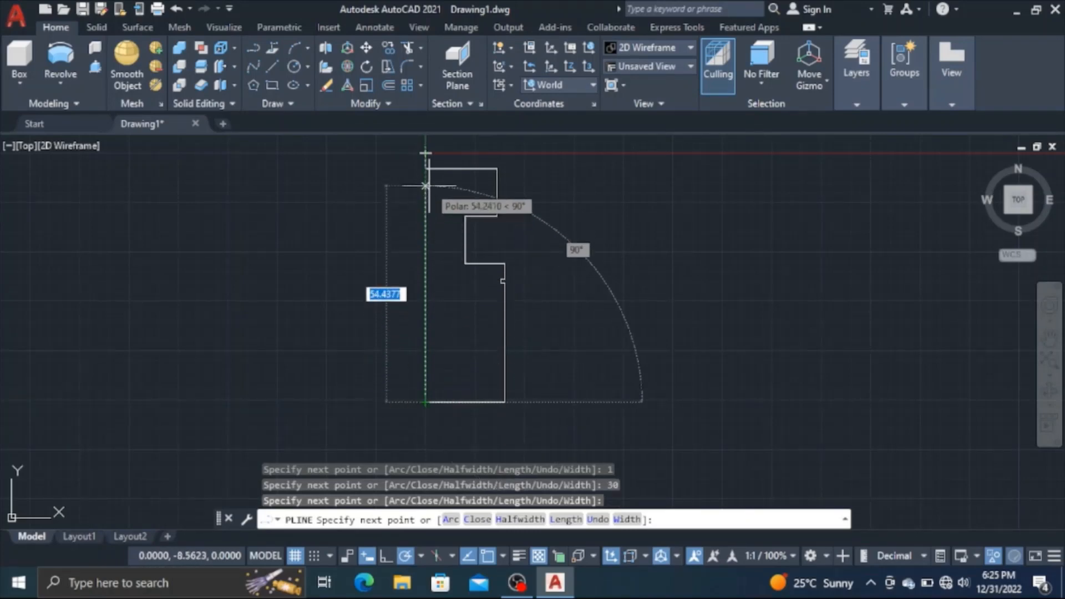
left_click(425, 154)
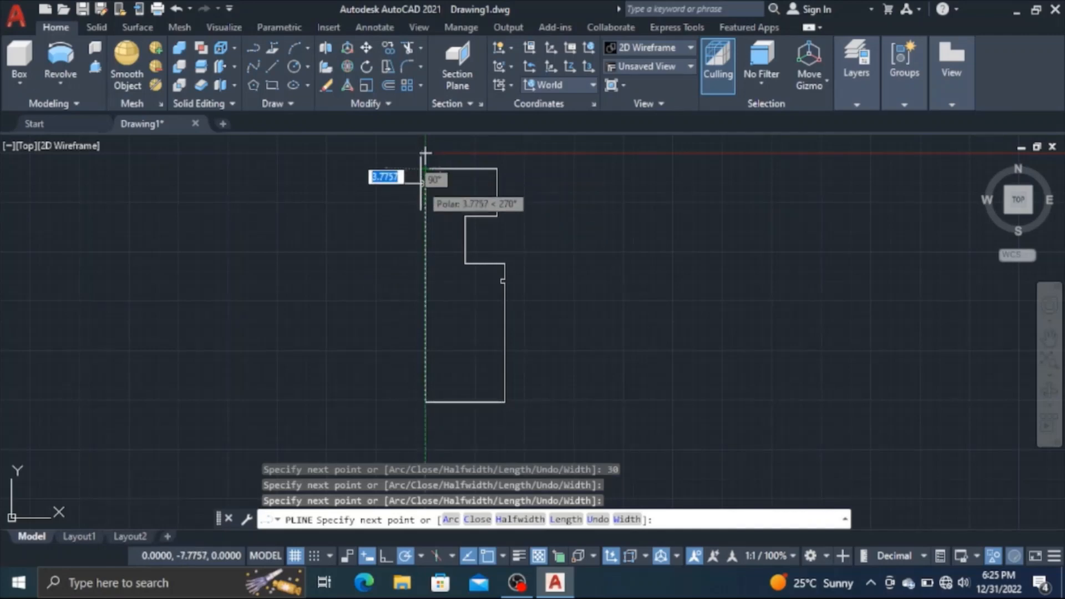
key("Return")
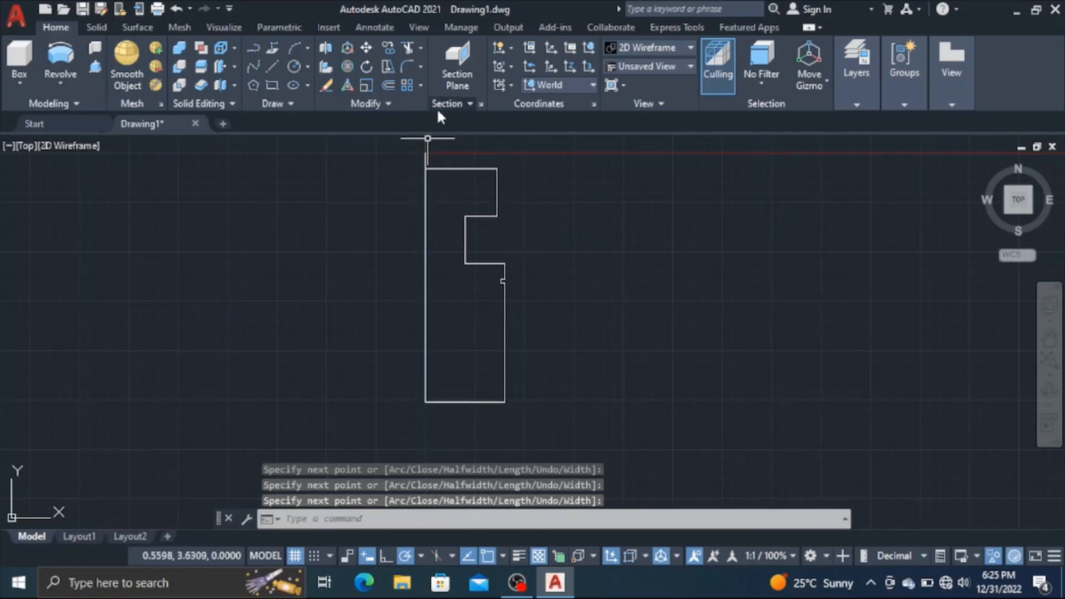
Trim the short vertical stub above the profile and revolve the profile 360 degrees about its left edge, from the upper-left to the lower-left corner
left_click(404, 49)
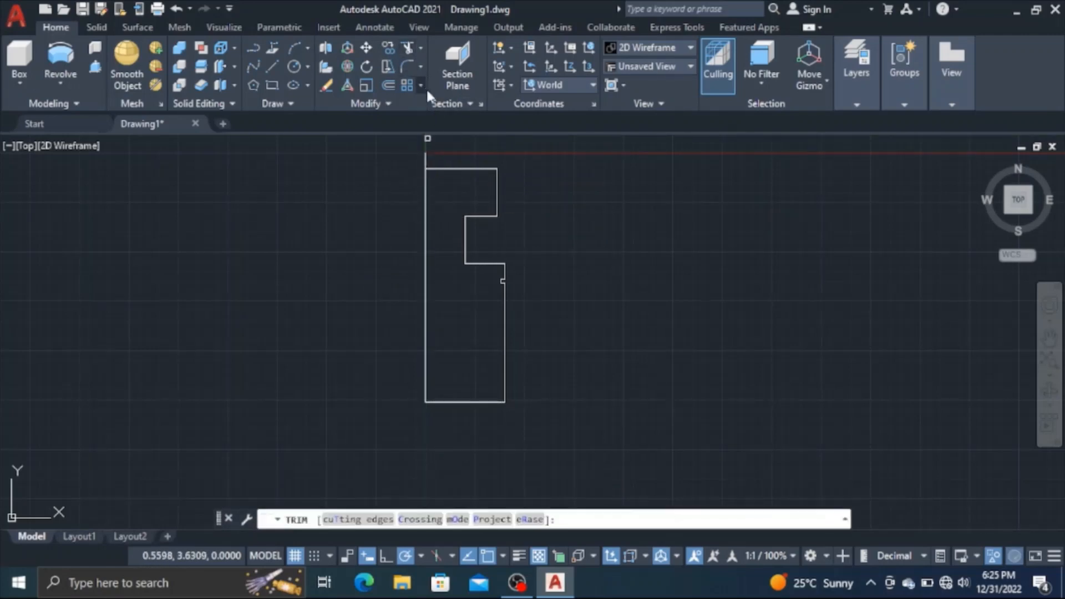
left_click(389, 175)
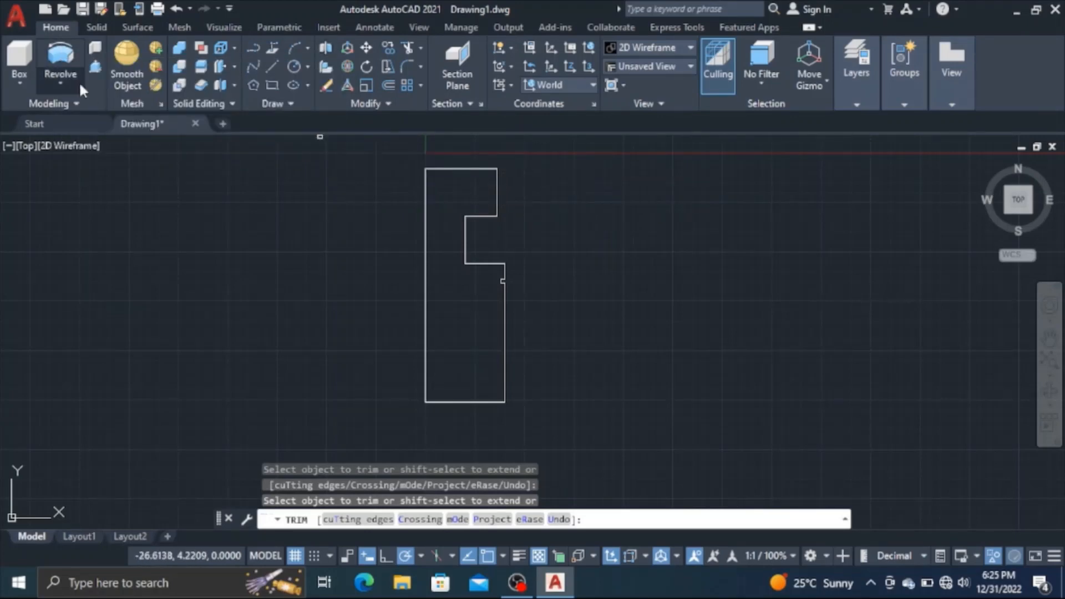
left_click(69, 66)
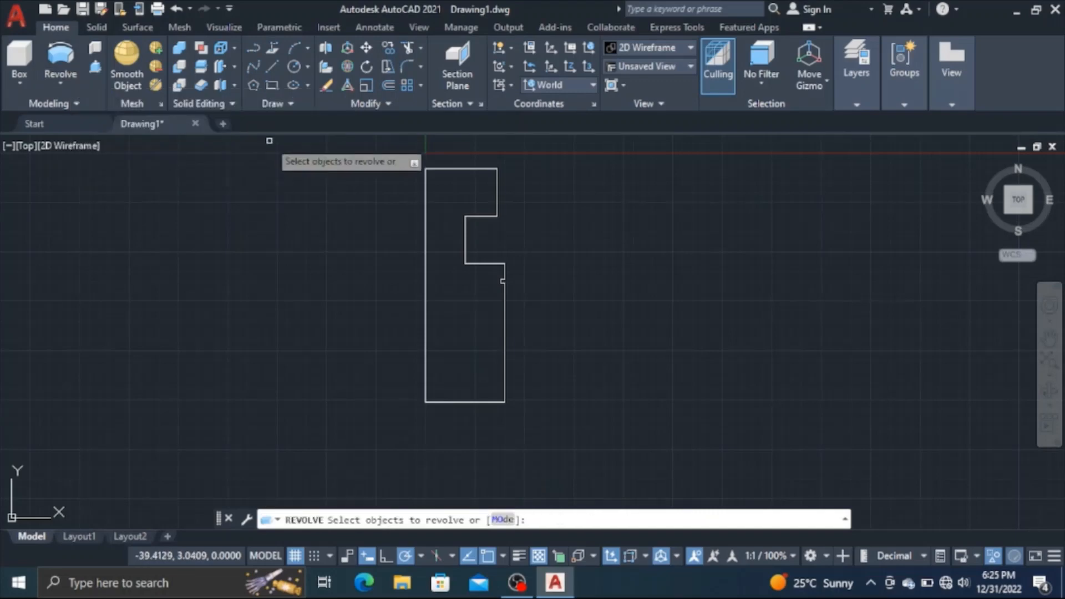
left_click(462, 167)
key("Return")
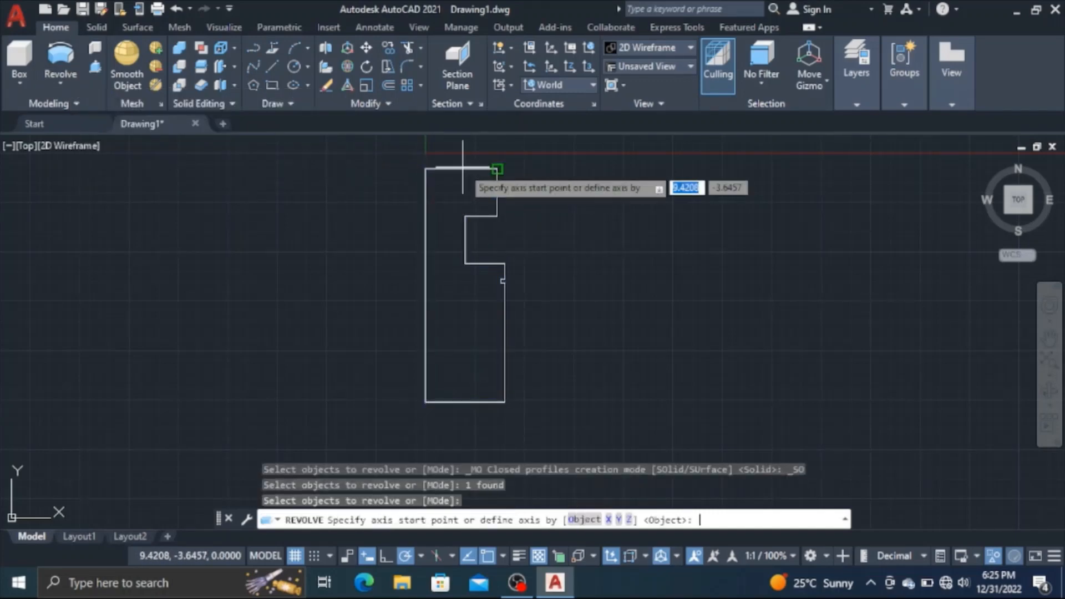
left_click(426, 168)
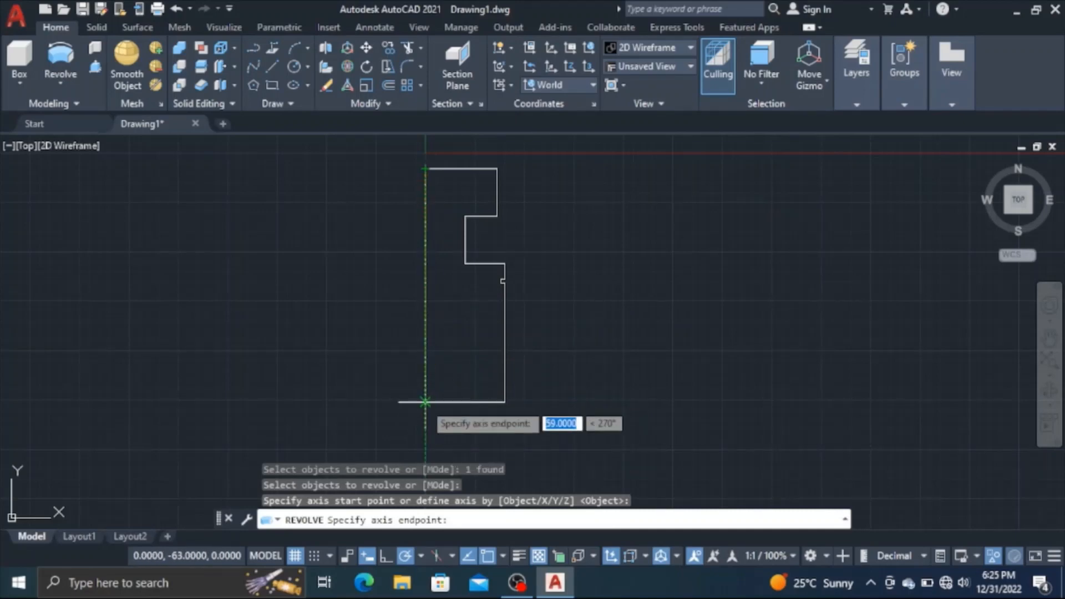
left_click(426, 402)
key("Return")
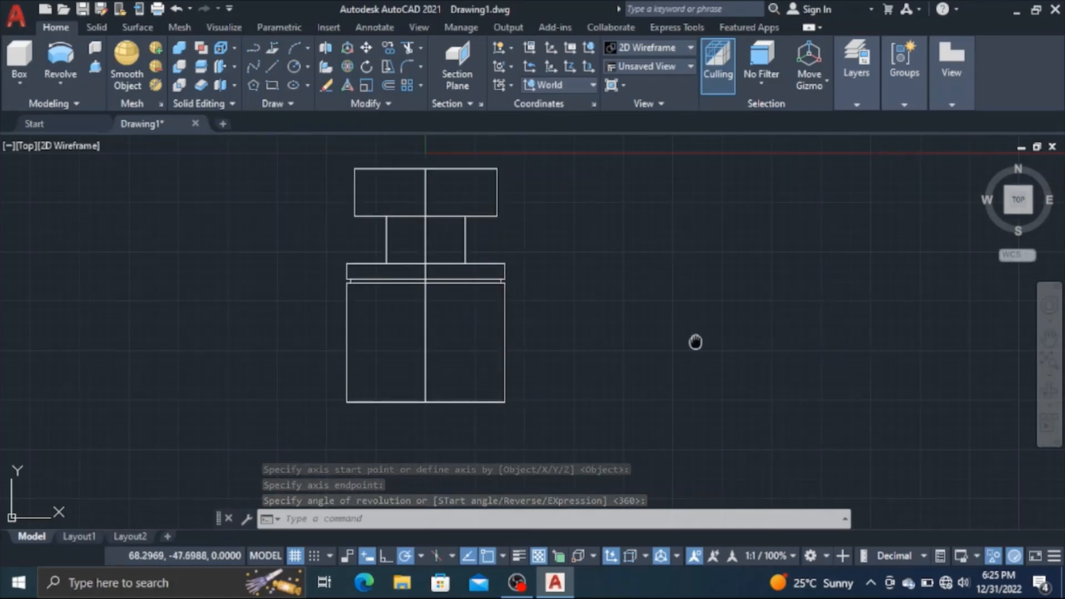
Display the revolved solid in a tilted 3D view with the Shaded visual style and the grid turned off
mouse_move(694, 340)
middle_mouse_down()
mouse_move(701, 354)
mouse_move(768, 373)
middle_mouse_up()
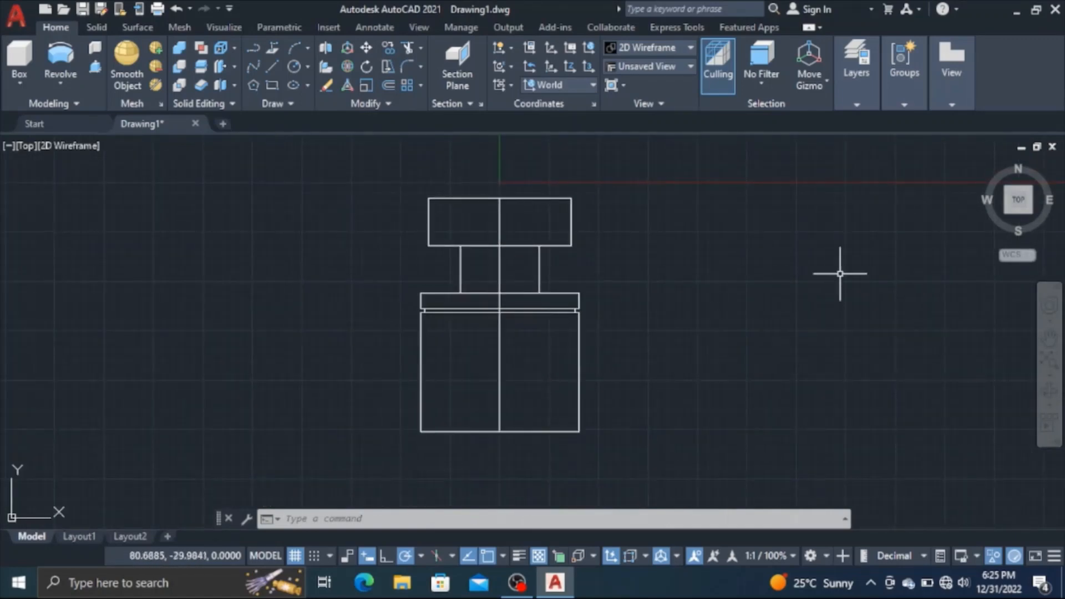
left_click(983, 162)
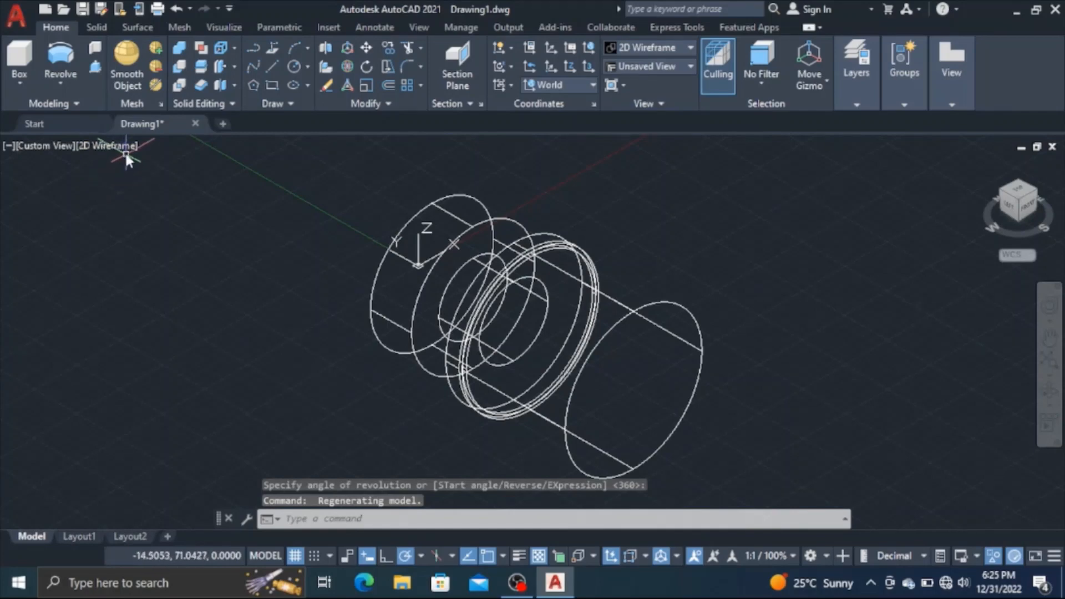
left_click(125, 145)
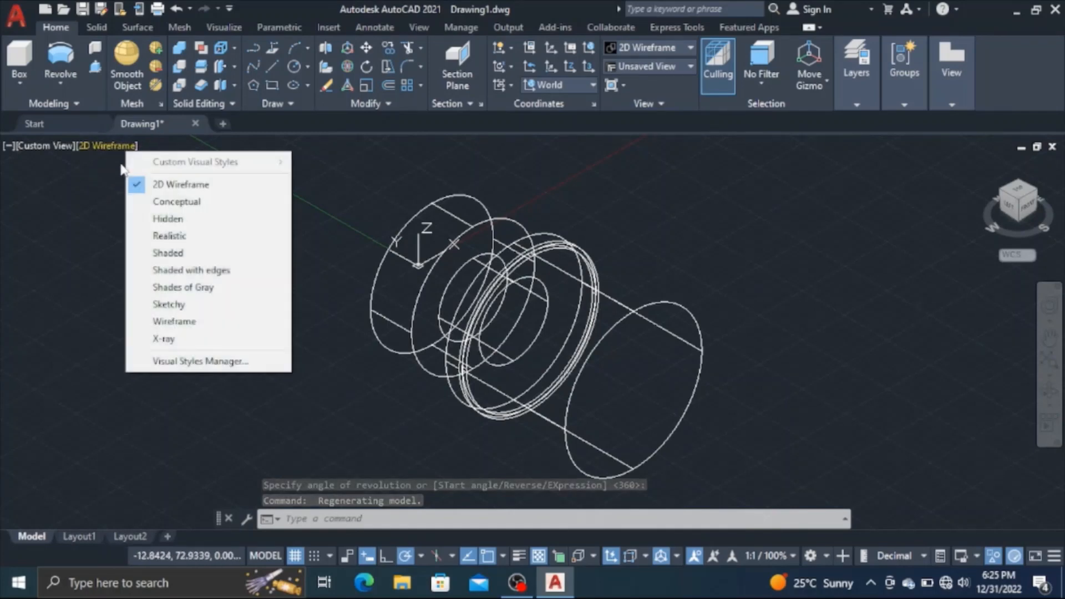
left_click(161, 252)
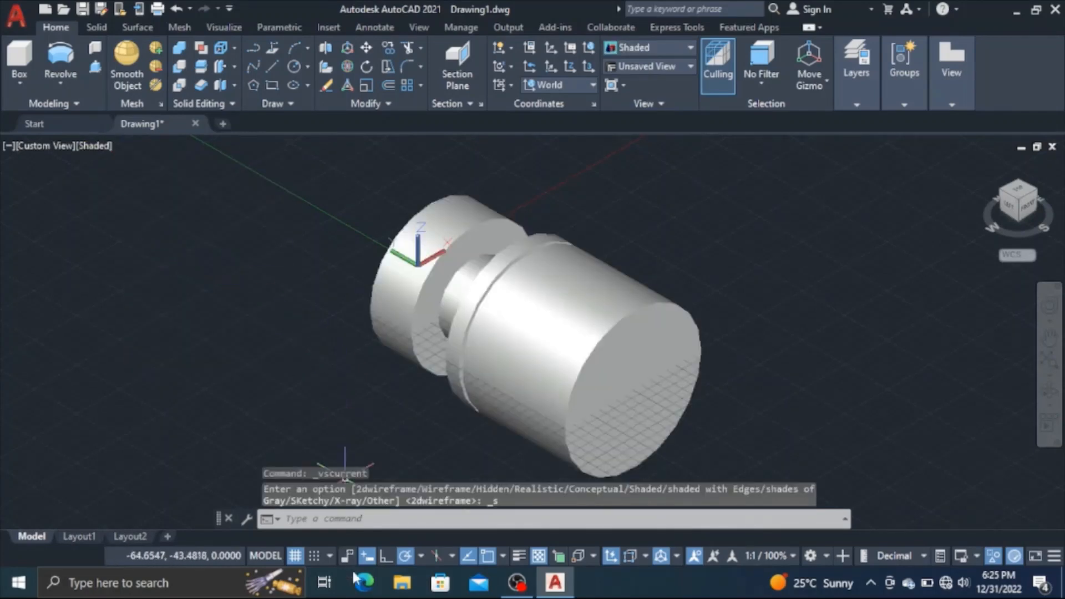
left_click(297, 557)
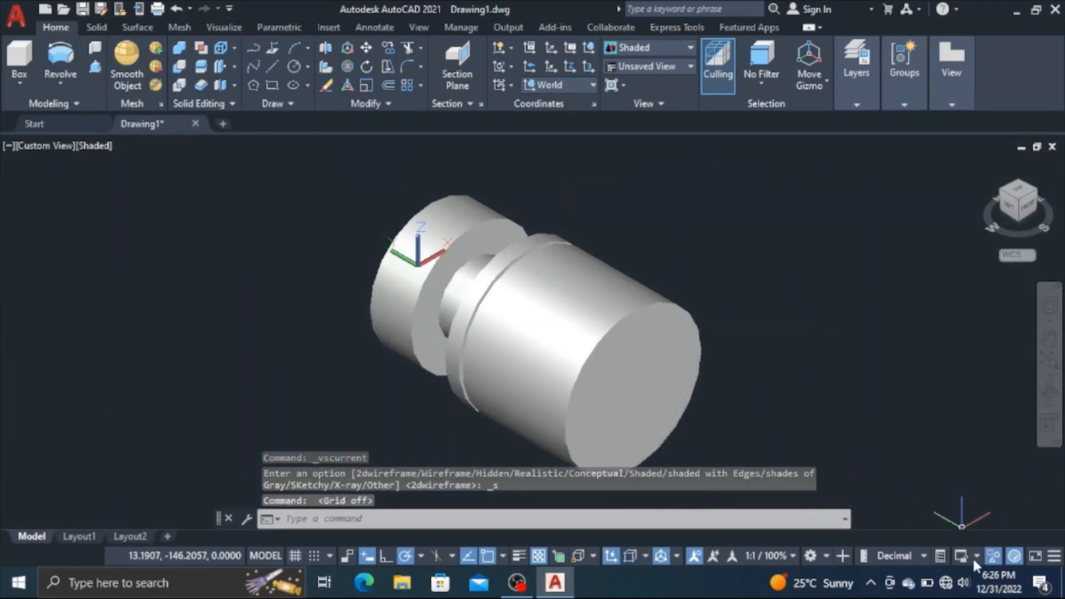
End object isolation to bring back the grooved outer cylinder, and subtract the inner revolved solid from it
left_click(990, 560)
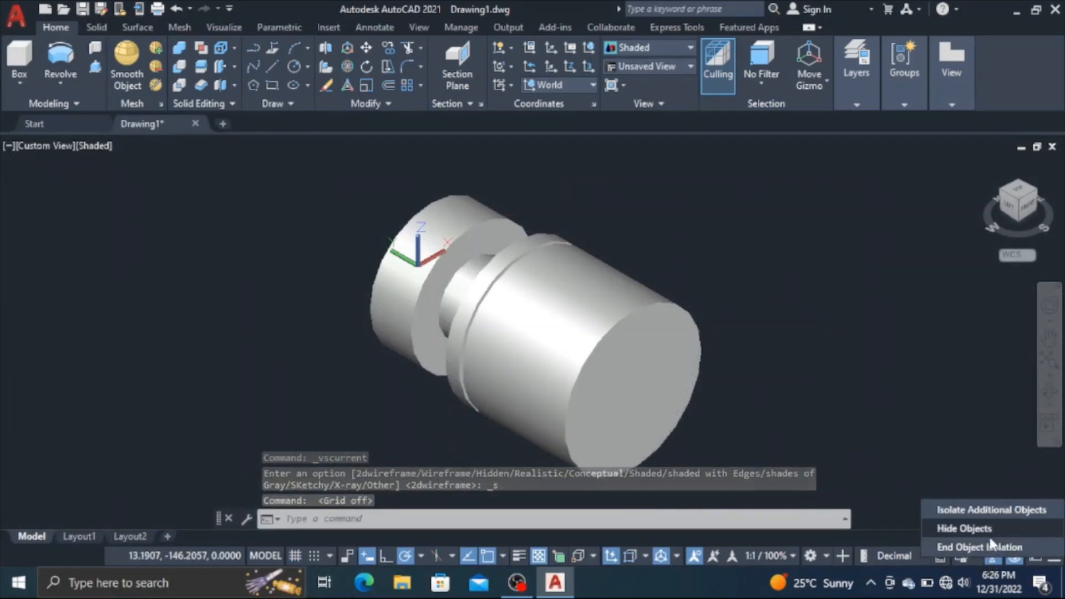
left_click(979, 546)
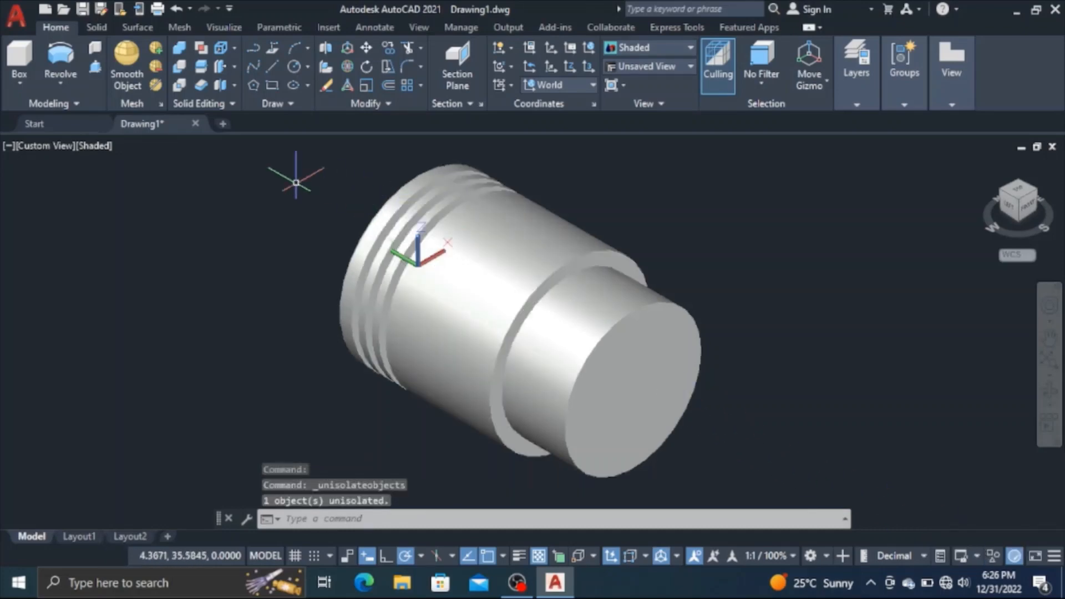
left_click(178, 66)
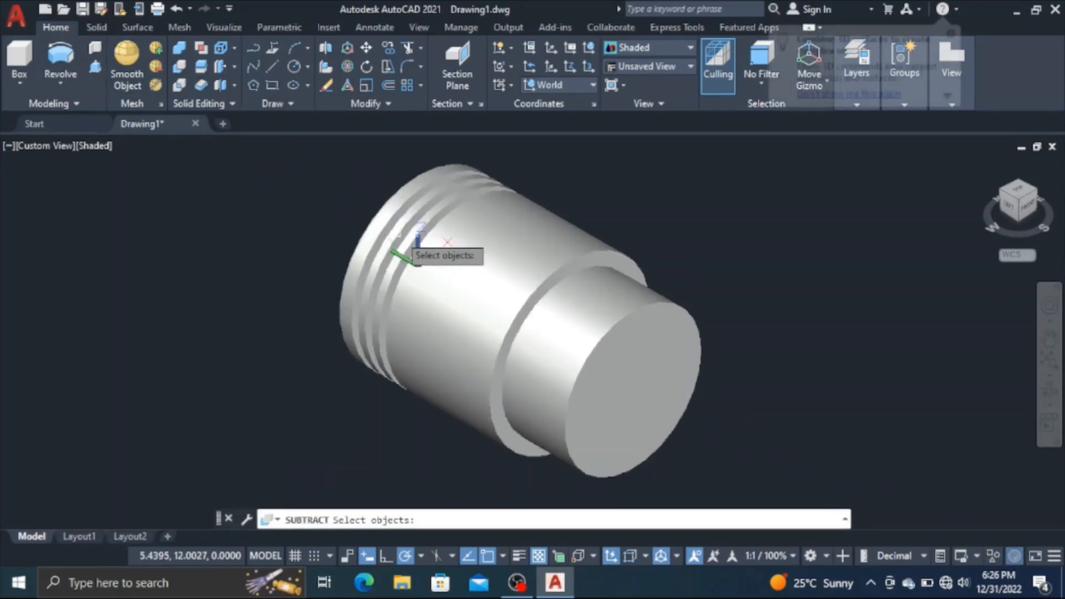
left_click(515, 226)
left_click(515, 226)
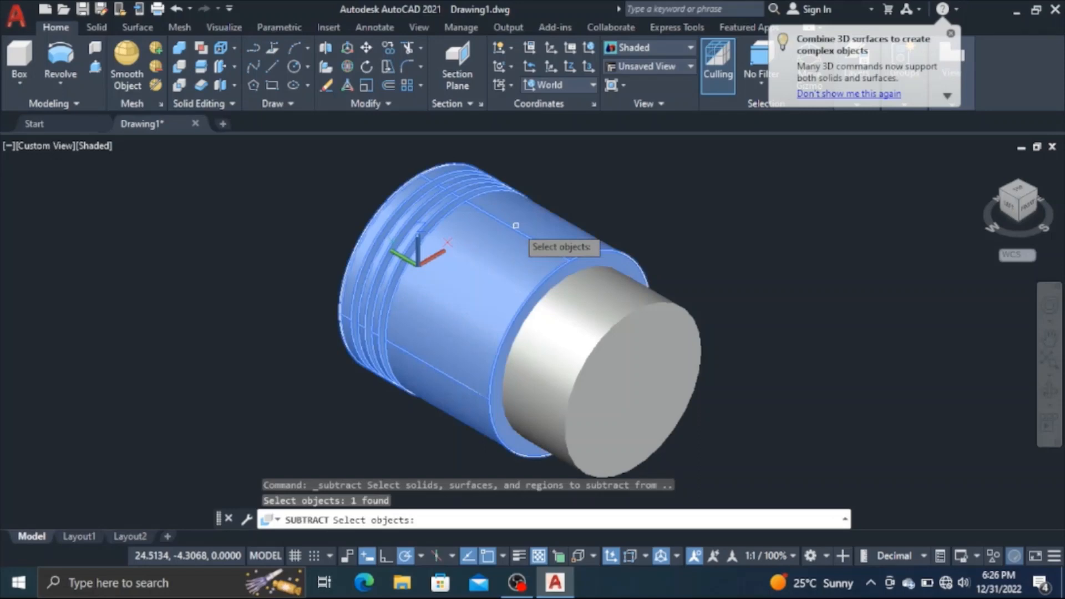
key("Return")
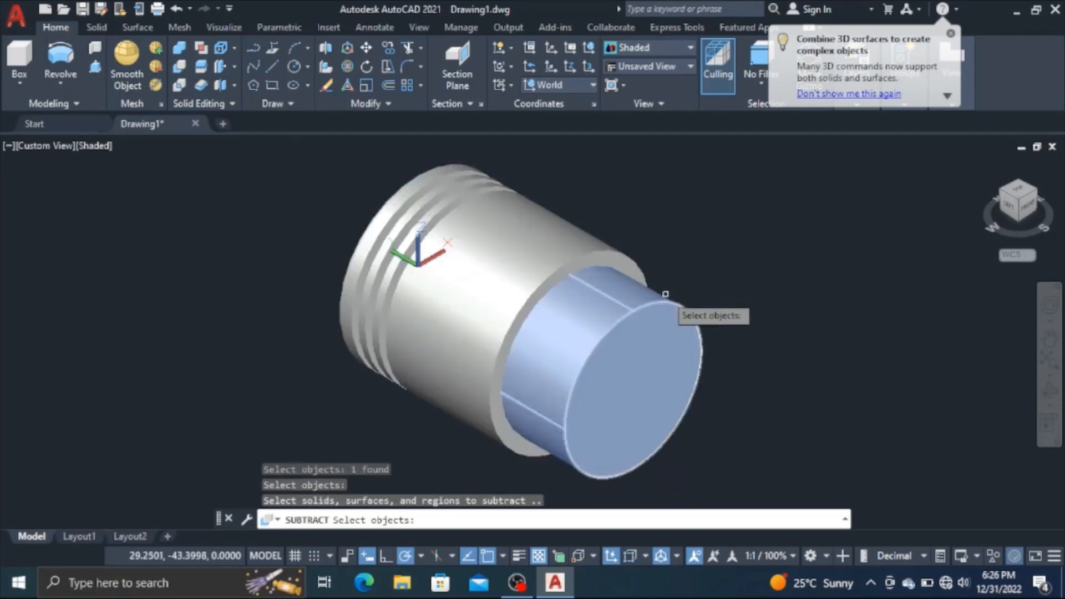
left_click(646, 323)
key("Return")
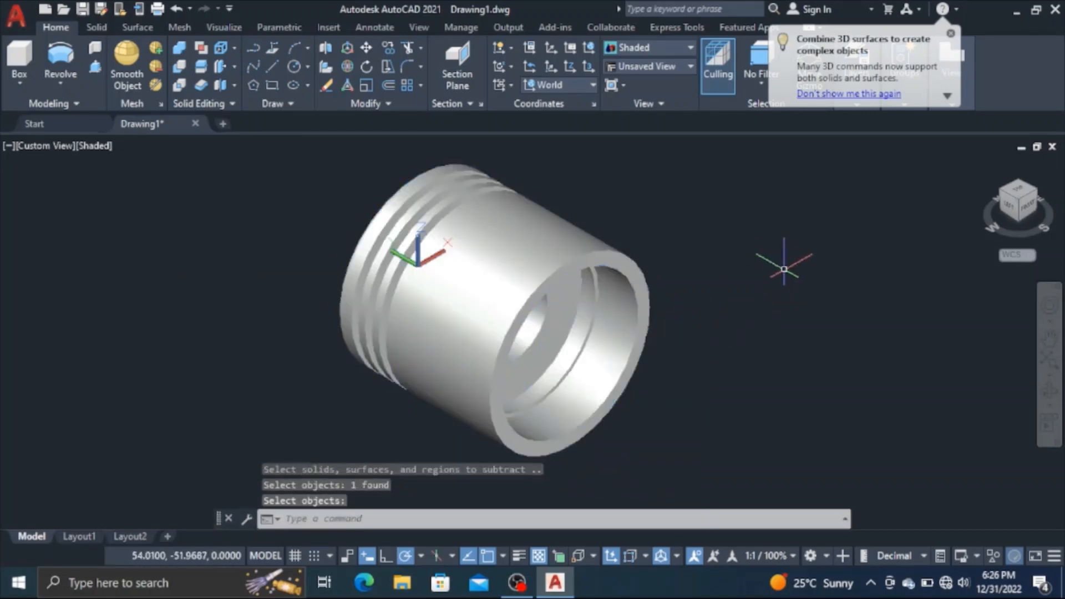
Orbit the hollowed piston to inspect its interior, return to the Top view and hide the piston
left_click(1050, 405)
left_click_drag(539, 423, 527, 382)
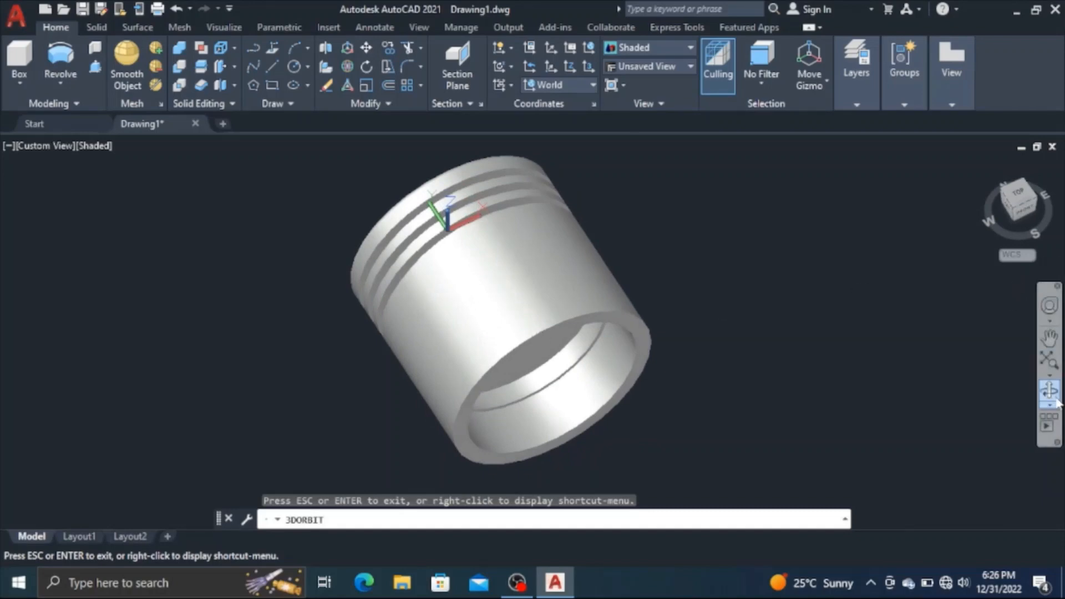
right_click(882, 368)
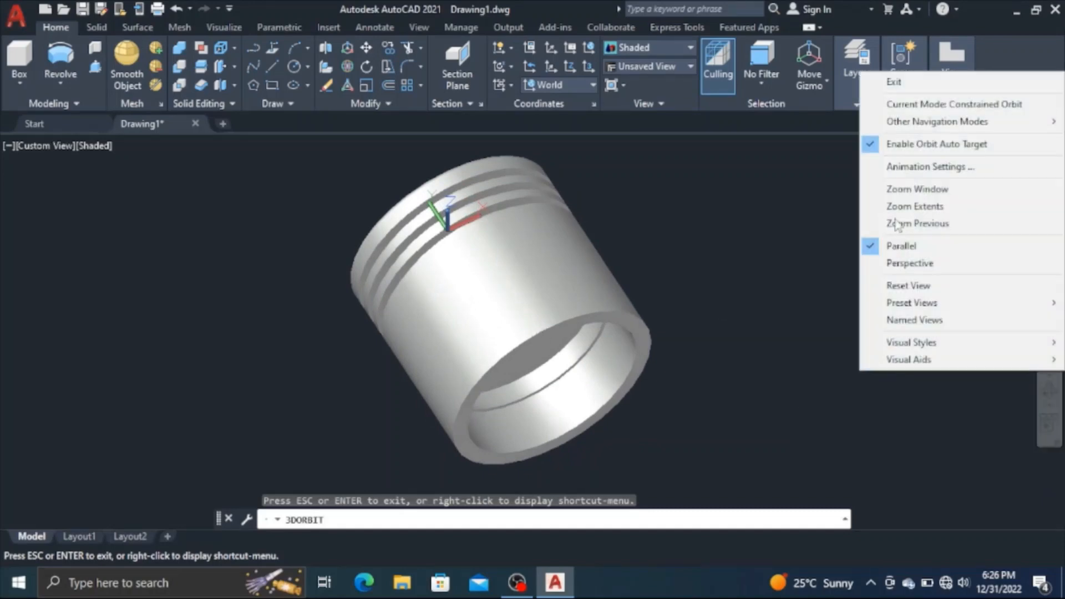
left_click(891, 88)
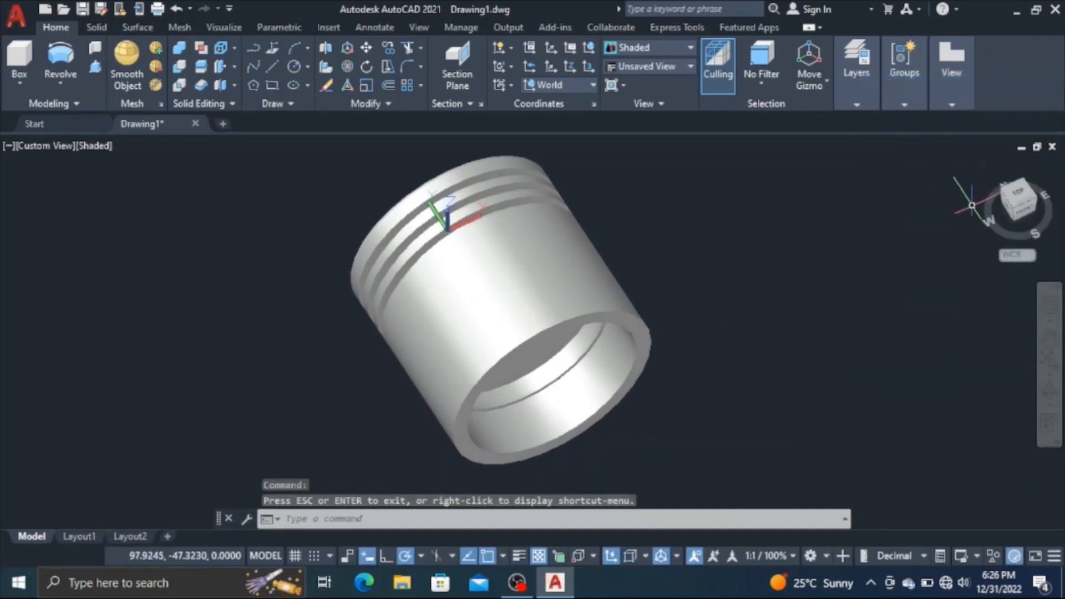
left_click(1025, 201)
left_click(615, 358)
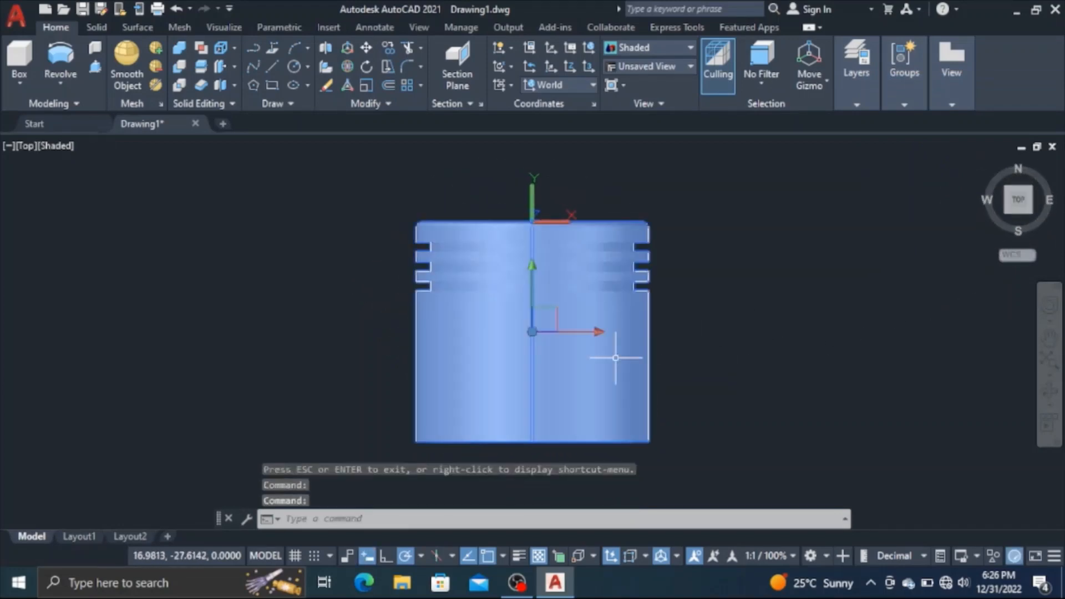
right_click(650, 354)
right_click(636, 341)
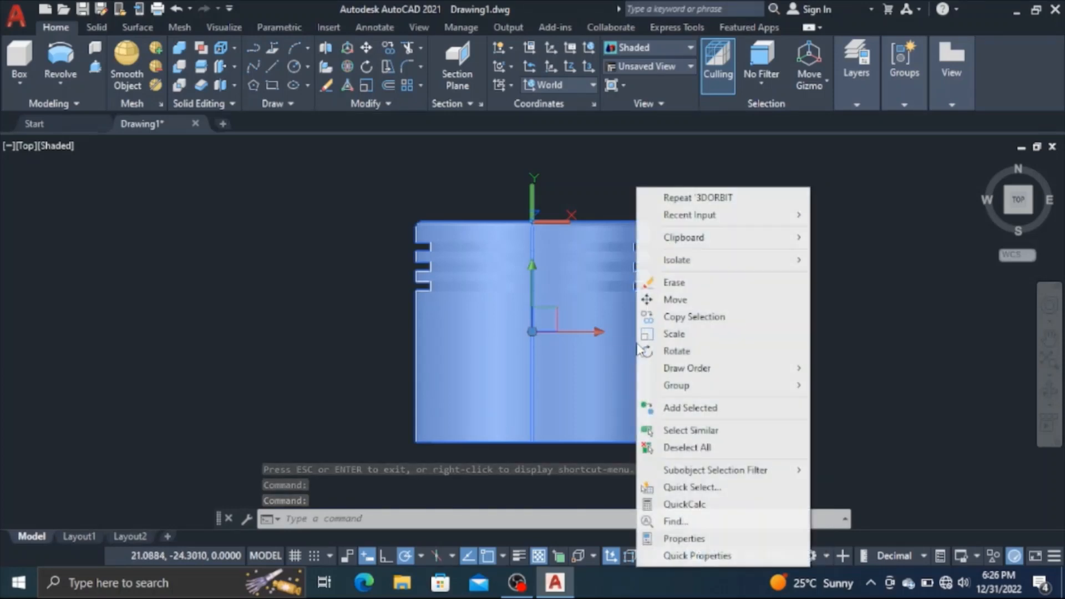
mouse_move(738, 261)
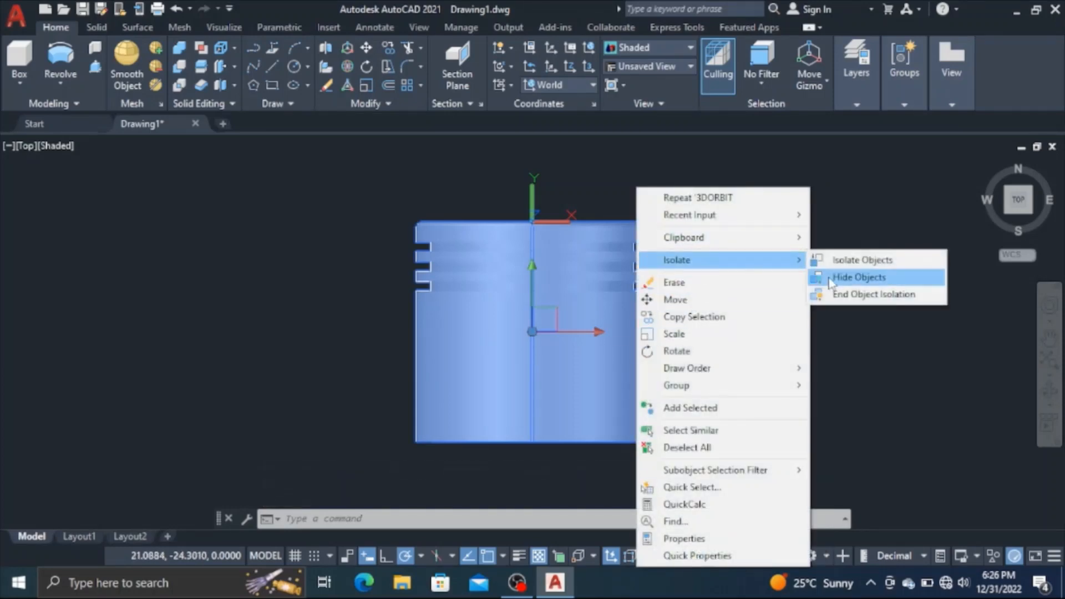
left_click(852, 283)
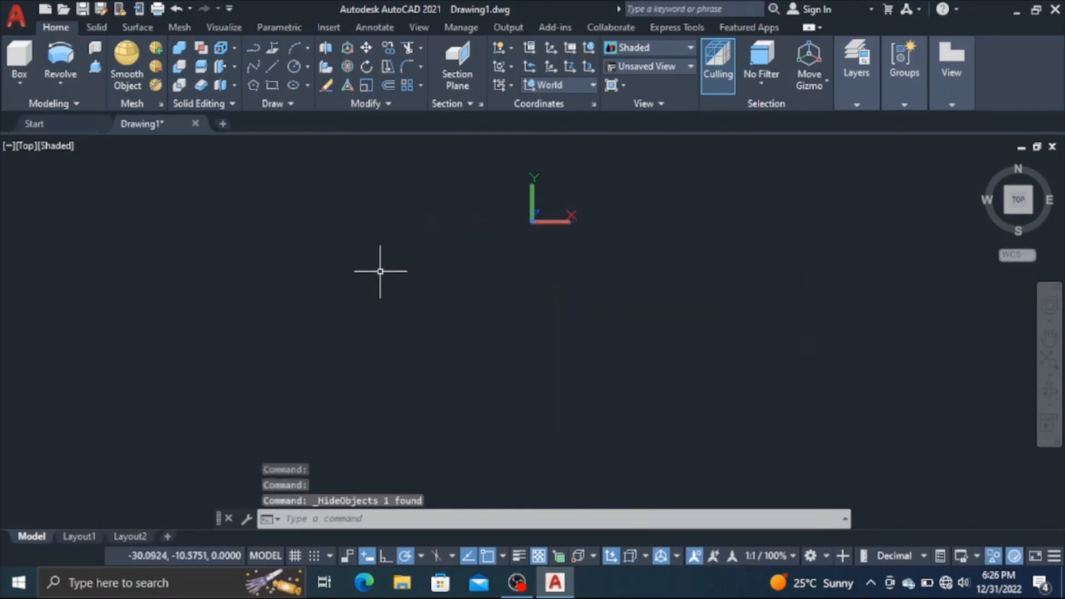
Start a polyline at the origin 0,0 with a vertical segment 35 units down
left_click(253, 48)
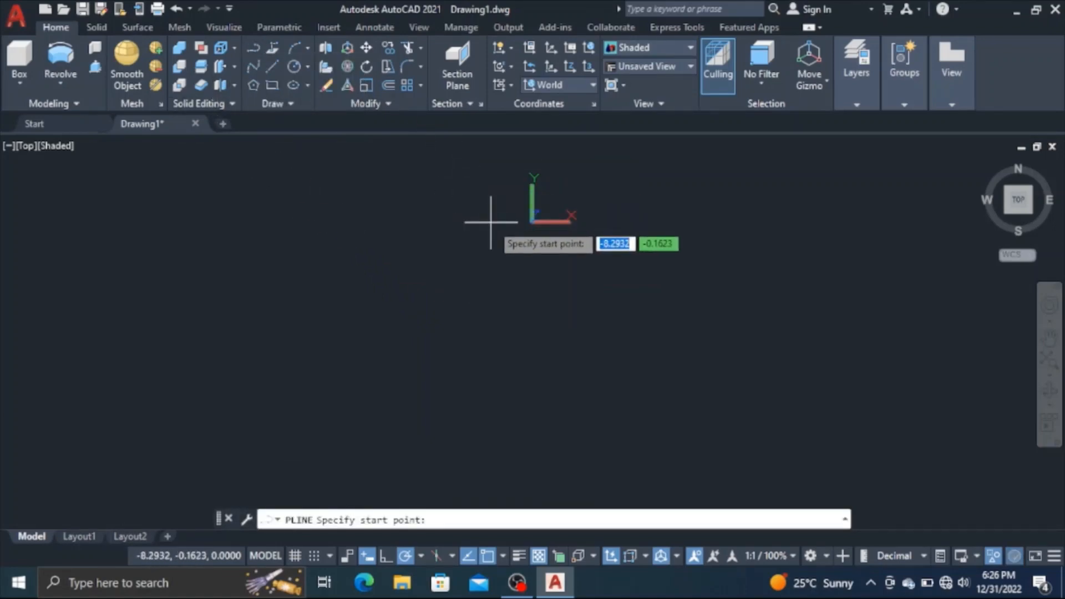
type("0")
key("Tab")
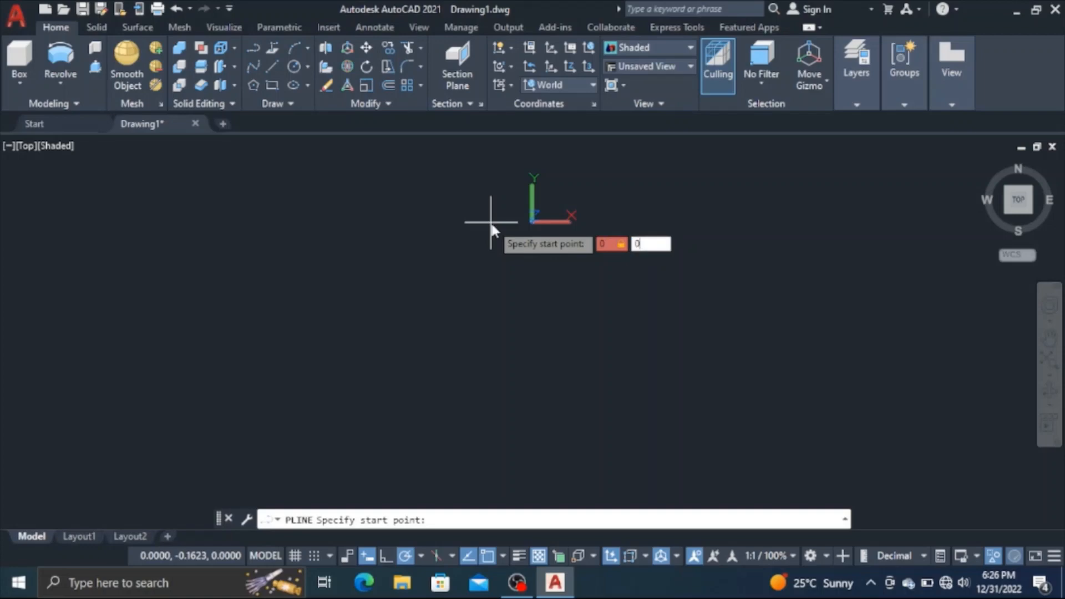
key("Return")
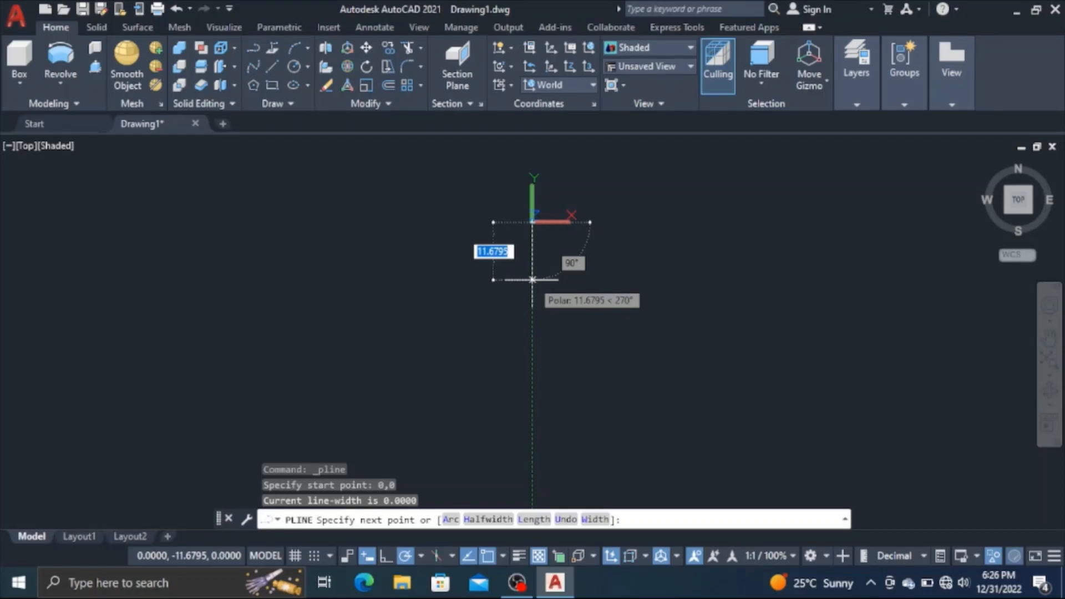
type("3")
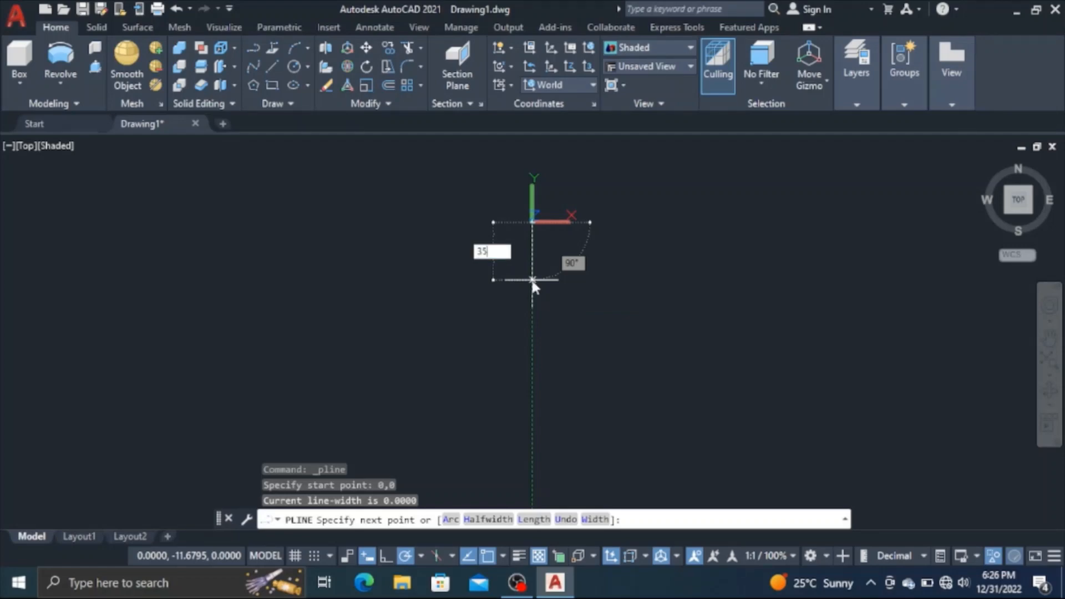
type("5")
key("Return")
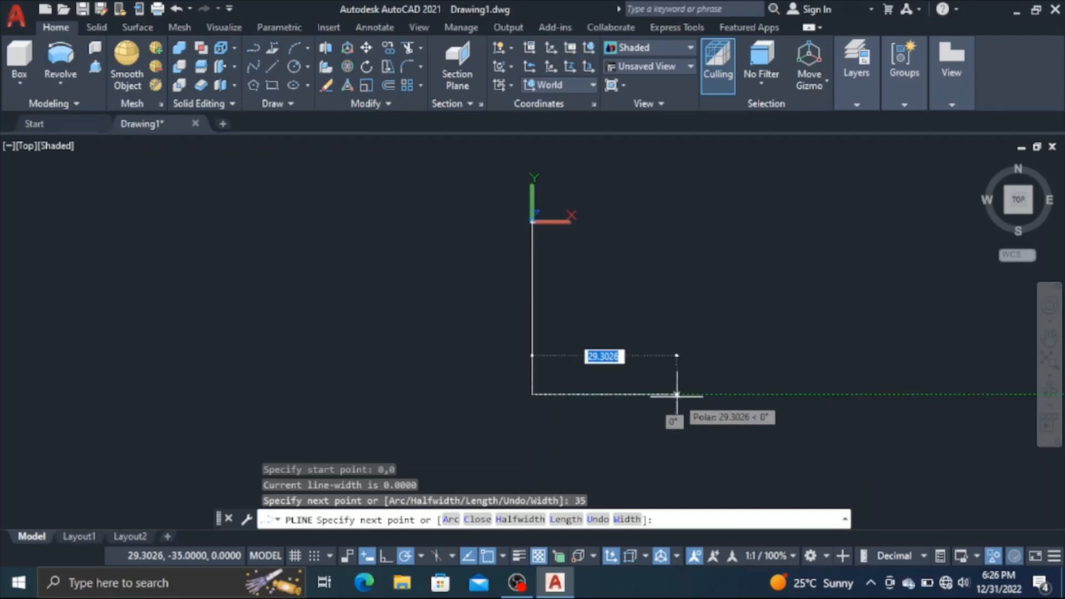
Complete the polyline as a rectangle 20.5 units wide and 9 high, and trim away the vertical line above it
type("20.5")
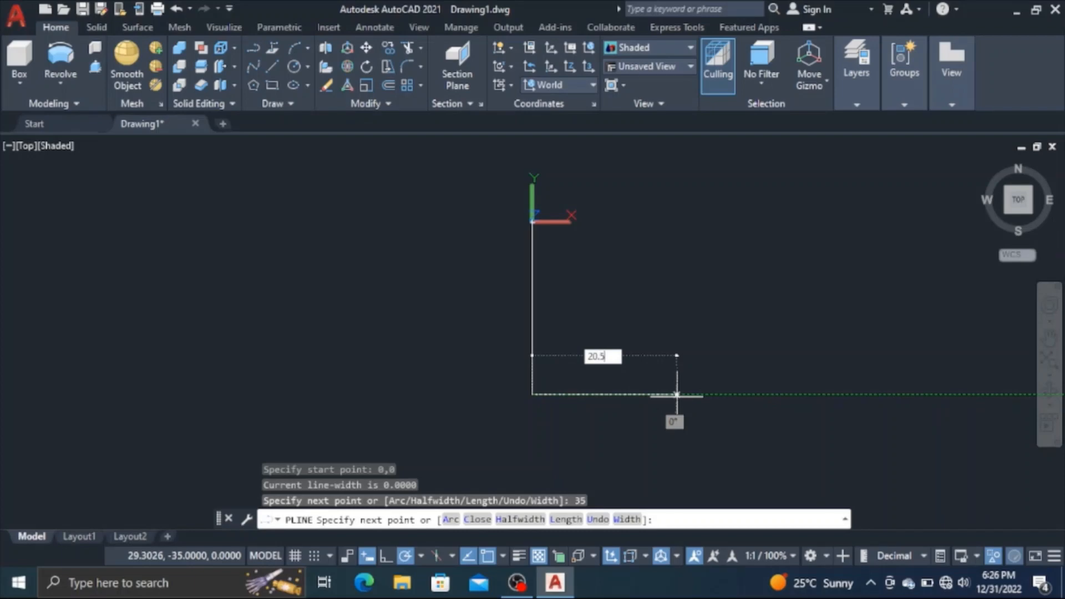
key("Return")
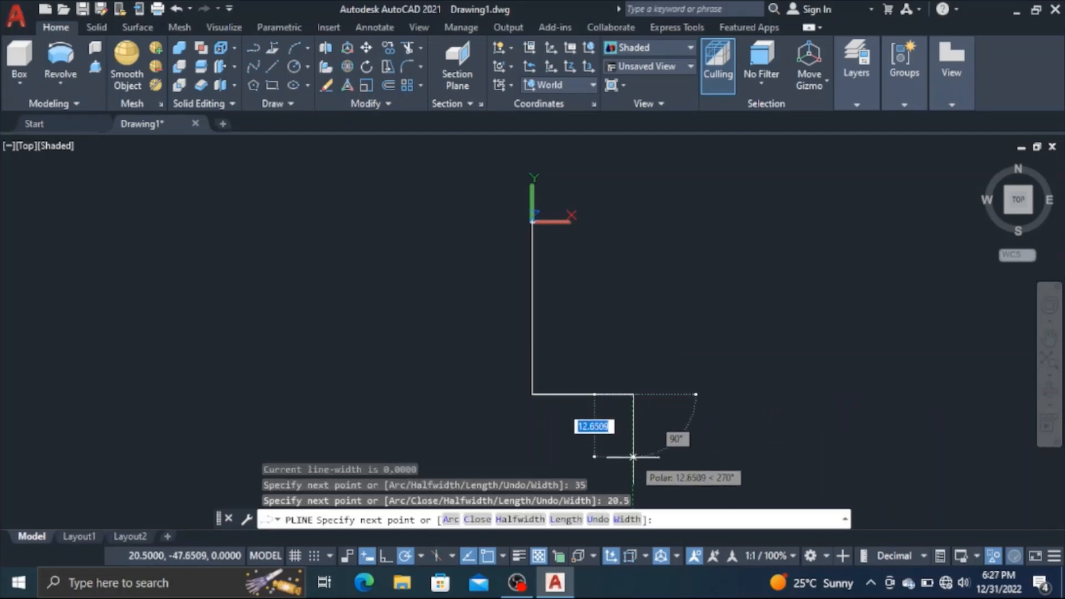
type("9")
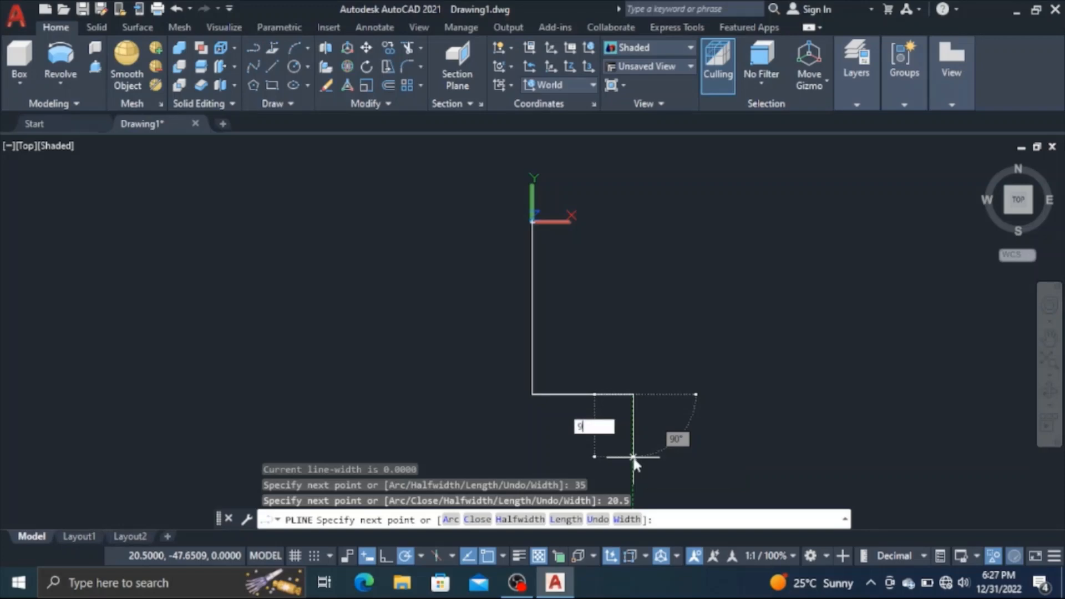
key("Return")
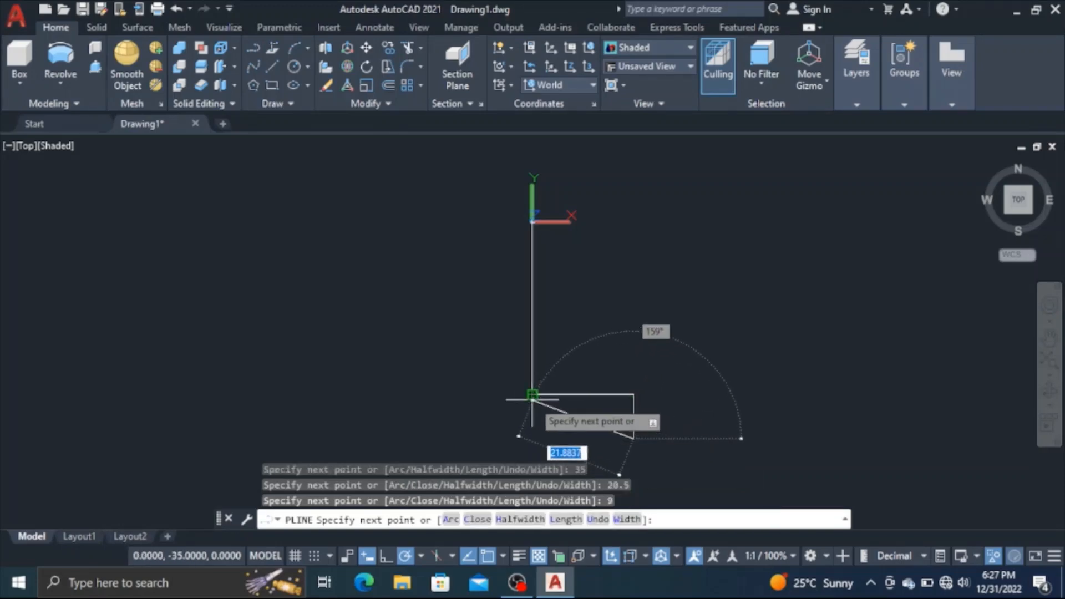
left_click(532, 439)
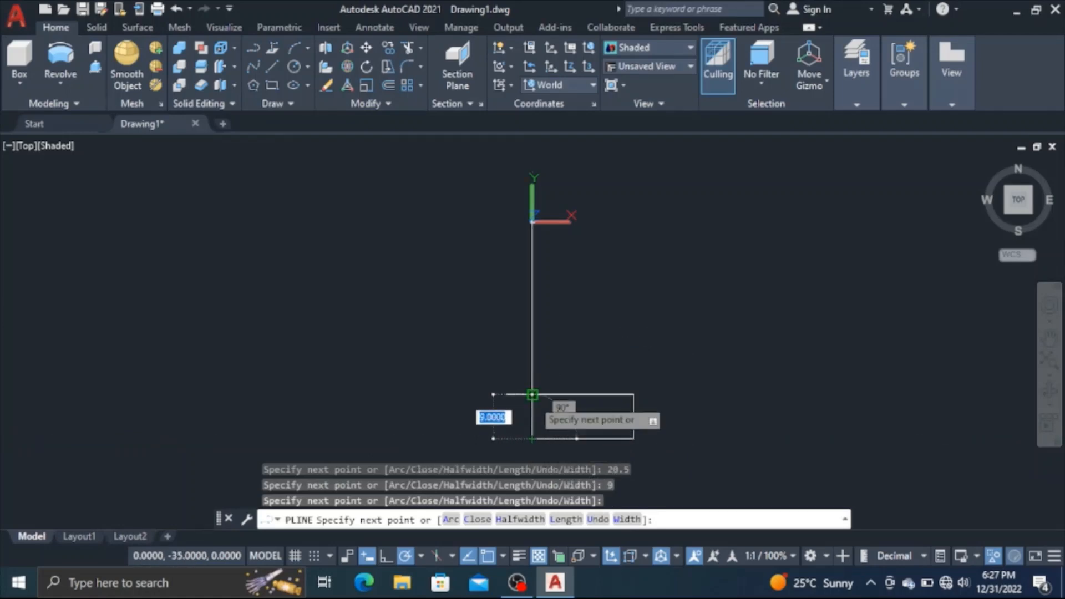
left_click(532, 395)
key("Return")
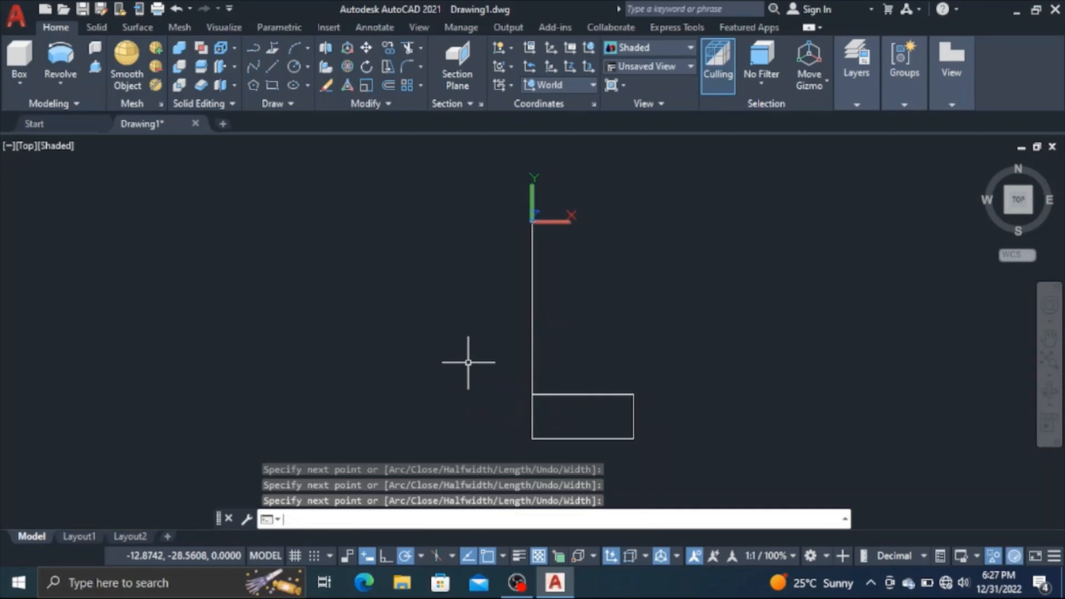
left_click(407, 49)
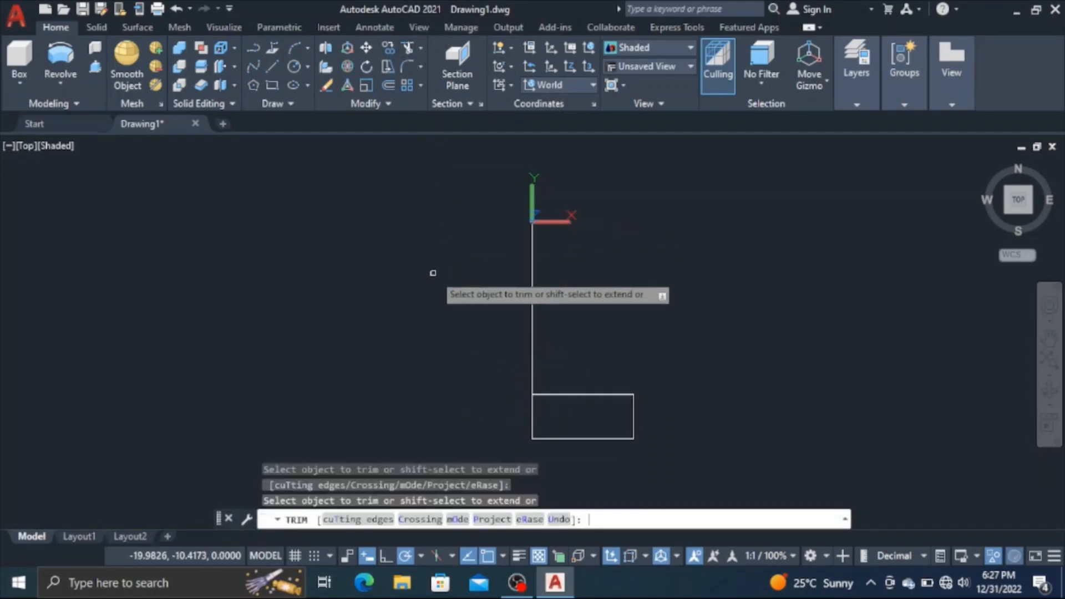
left_click(532, 284)
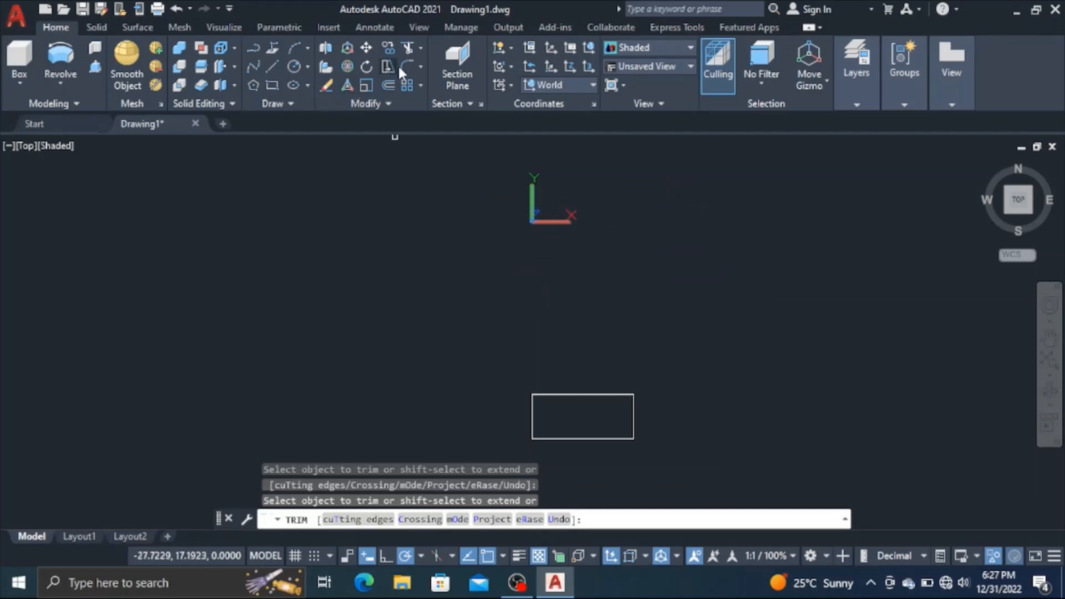
Fillet the rectangle's upper-right corner with a radius of 9
left_click(400, 65)
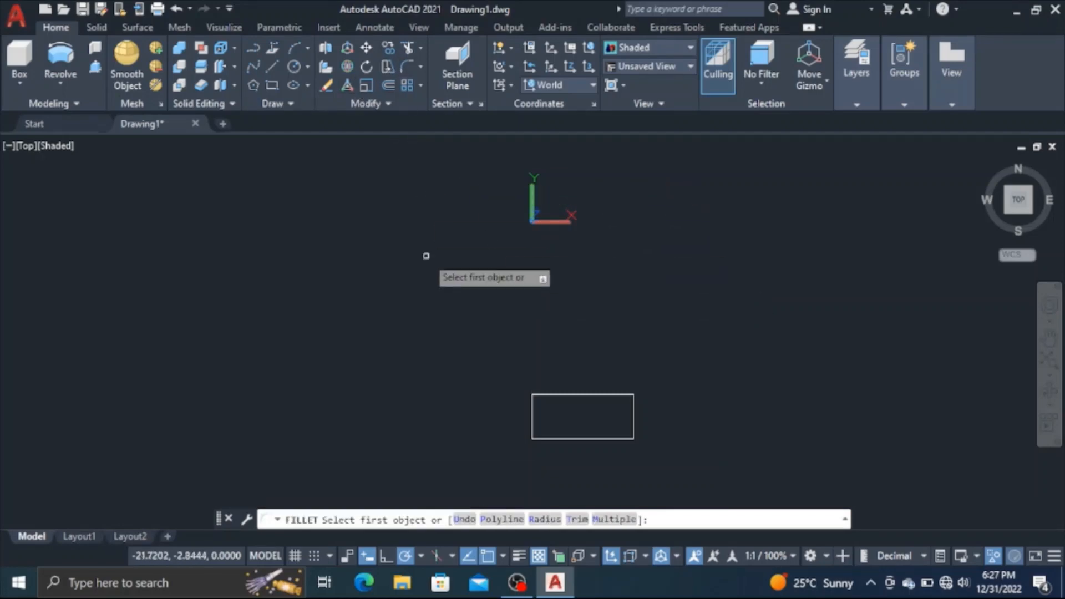
left_click(540, 520)
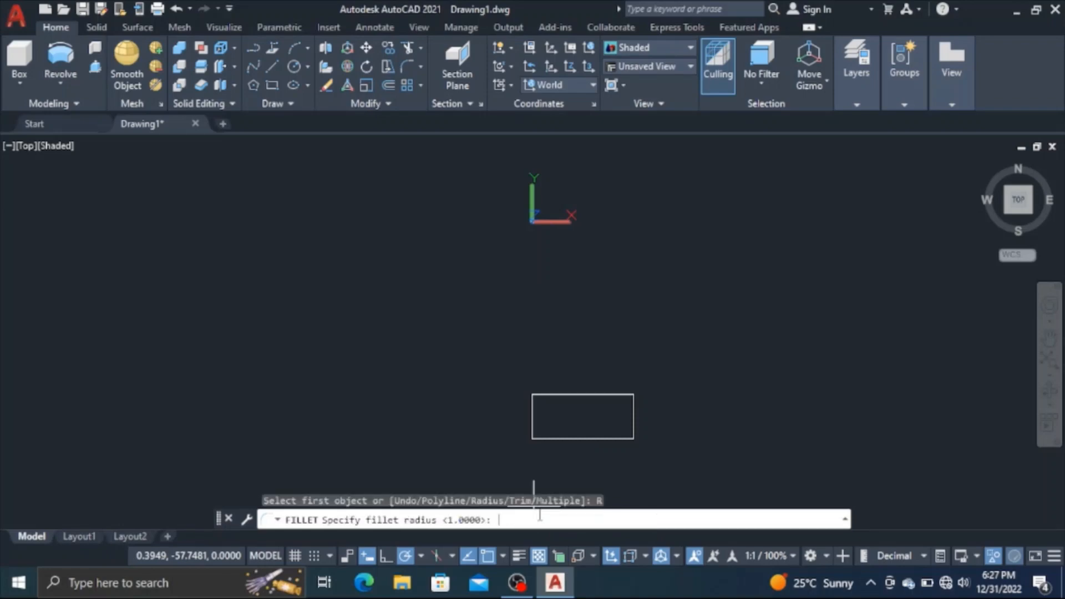
key("Return")
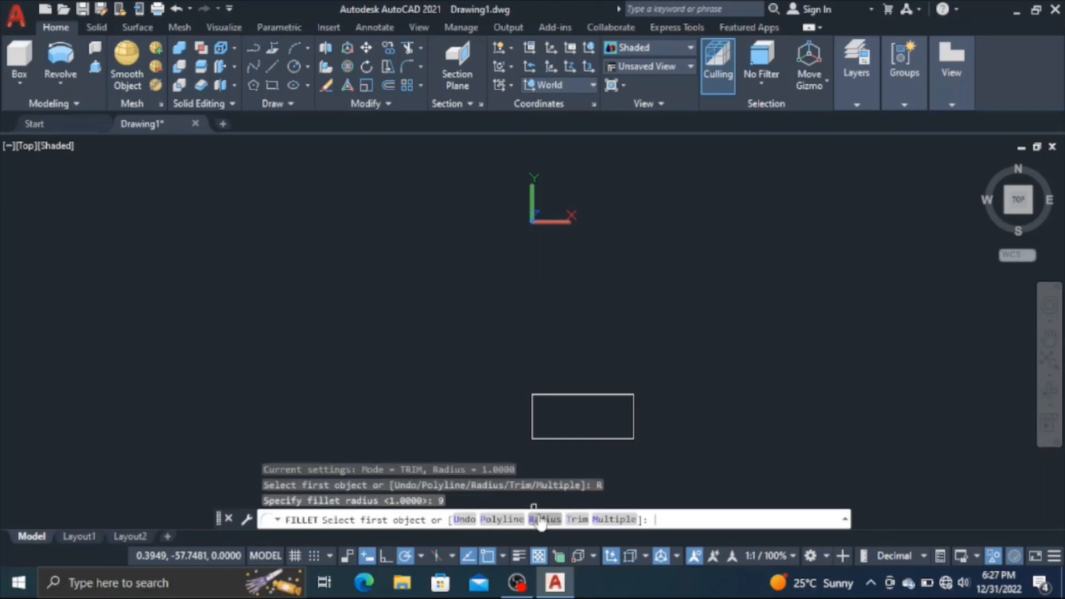
middle_click_drag(480, 396, 405, 300)
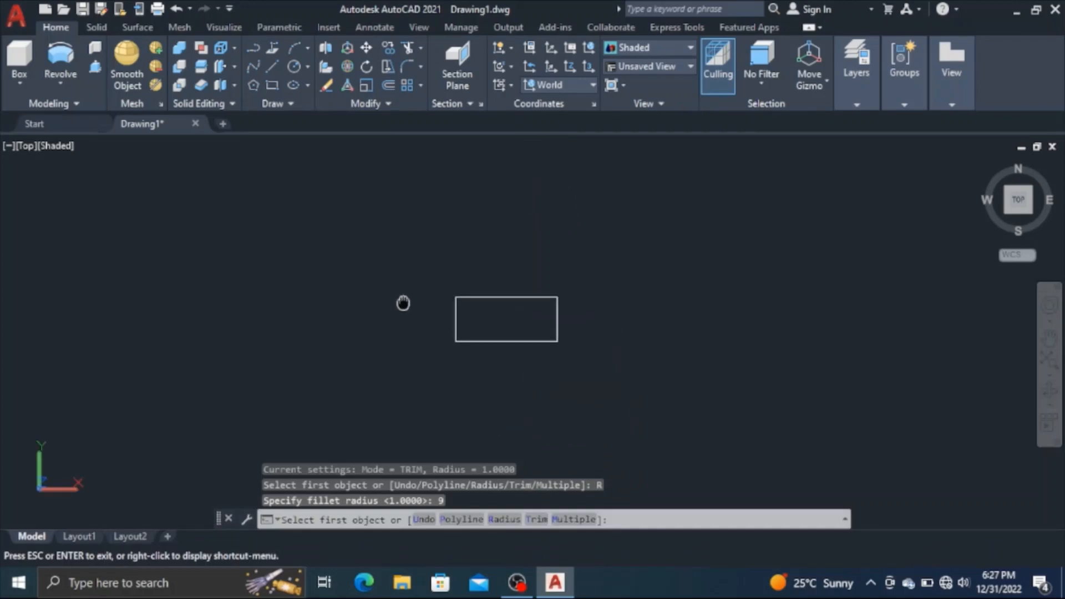
left_click(531, 297)
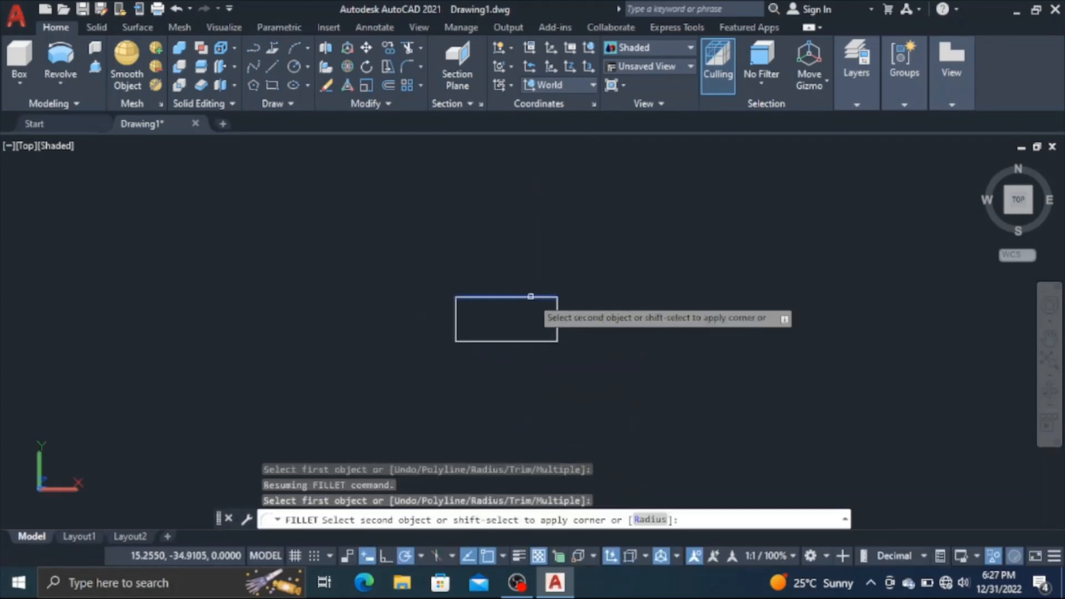
left_click(556, 316)
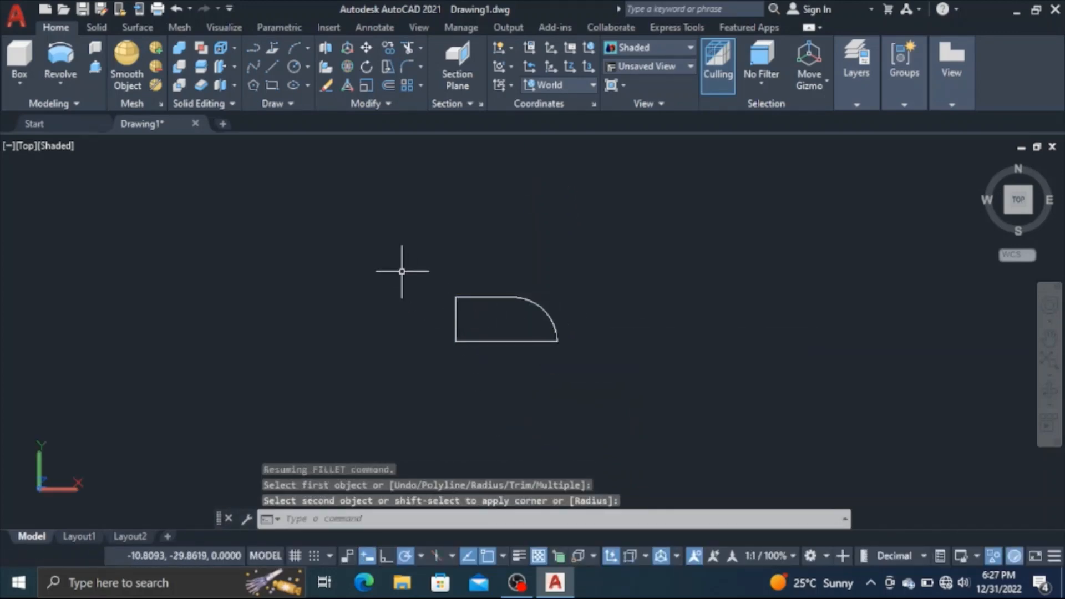
Mirror the filleted profile about its straight vertical edge, keeping the source object
left_click(402, 102)
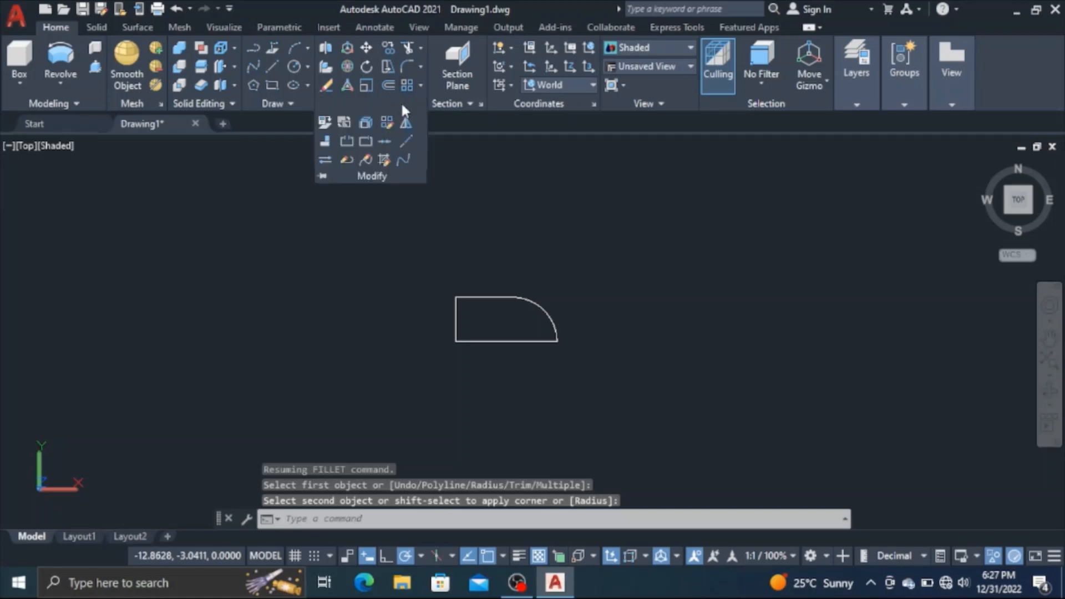
left_click(405, 123)
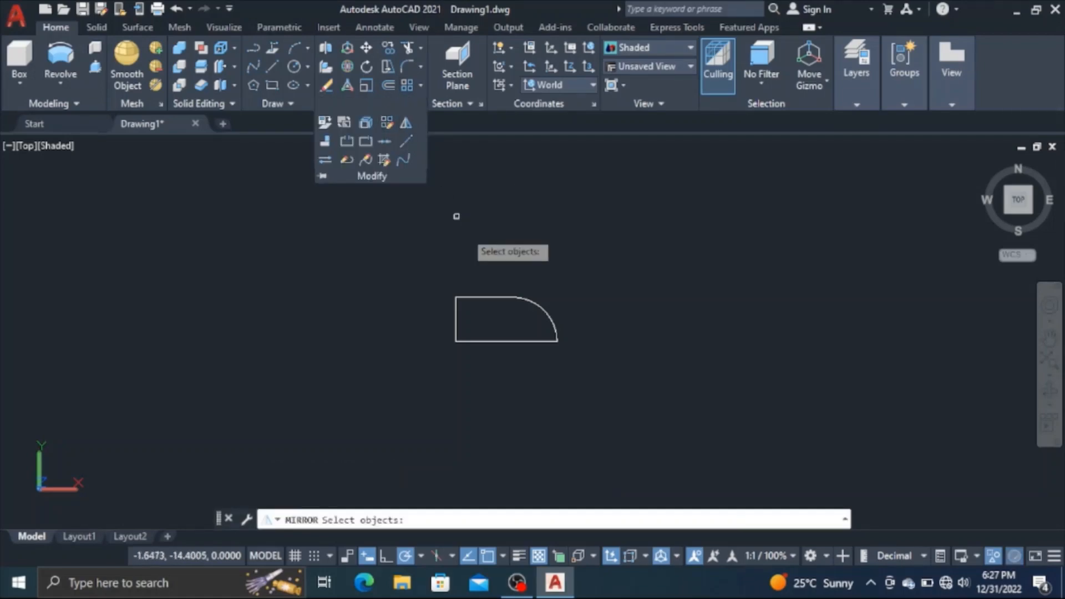
left_click(497, 300)
key("Return")
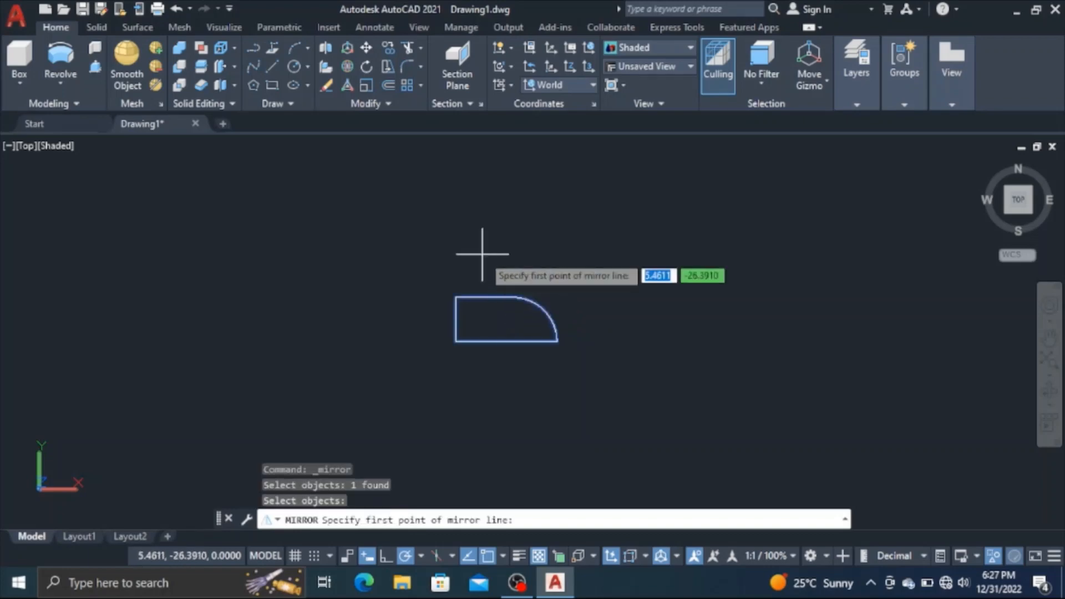
left_click(454, 298)
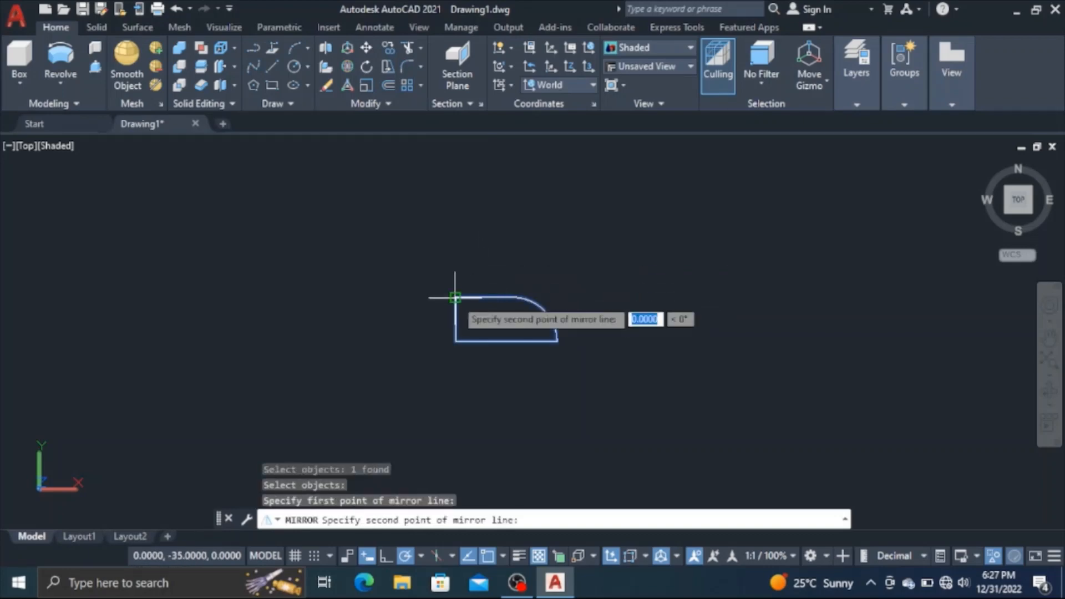
left_click(454, 341)
left_click(478, 396)
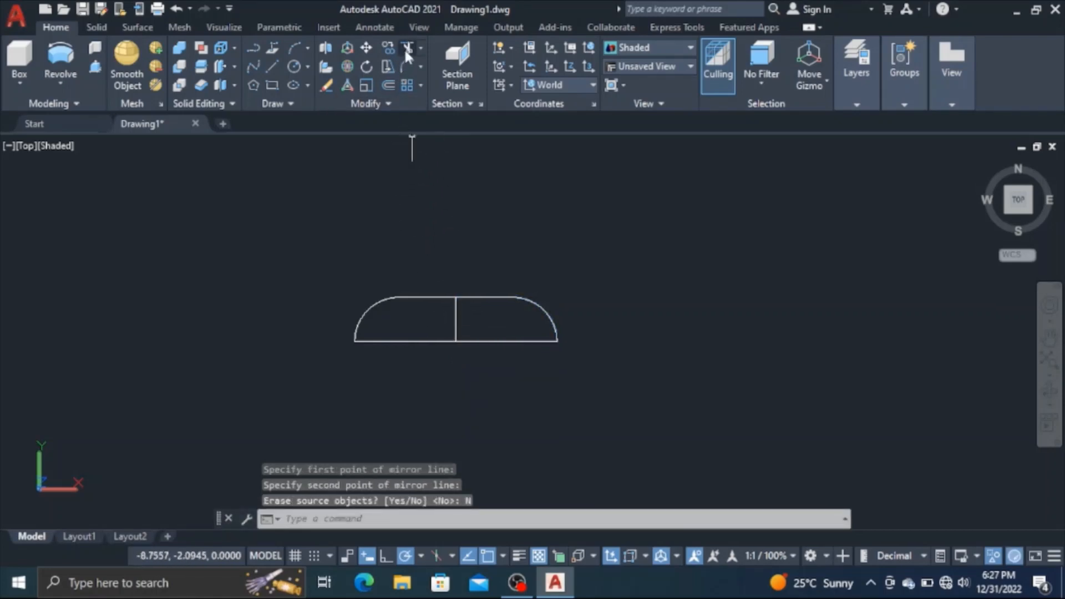
Trim away the vertical line in the middle of the mirrored profile and join both halves into one polyline
left_click(405, 48)
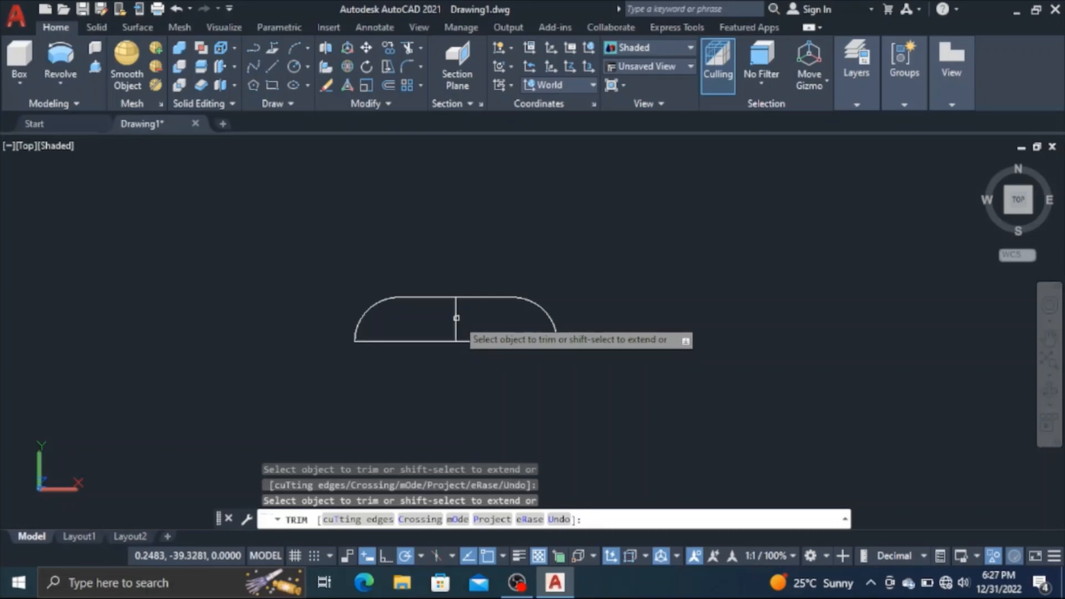
left_click(455, 304)
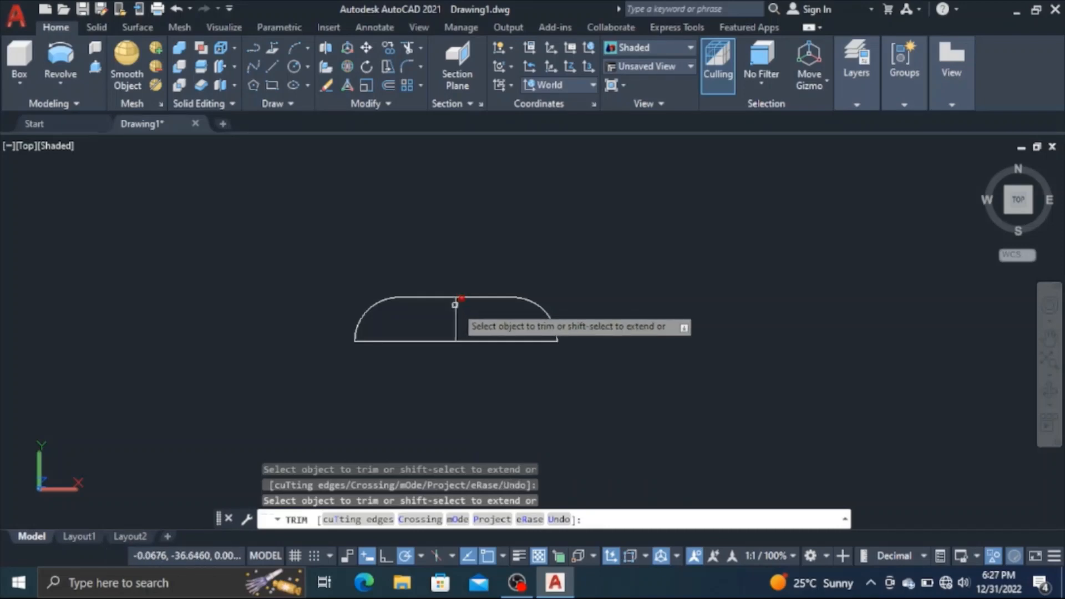
left_click(376, 104)
left_click(390, 139)
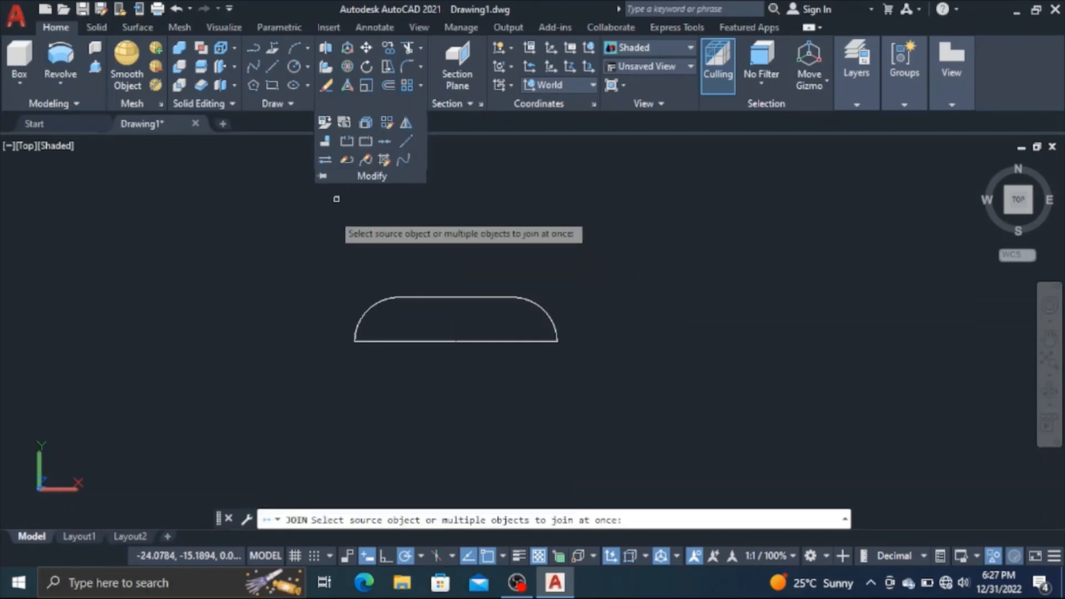
left_click(312, 245)
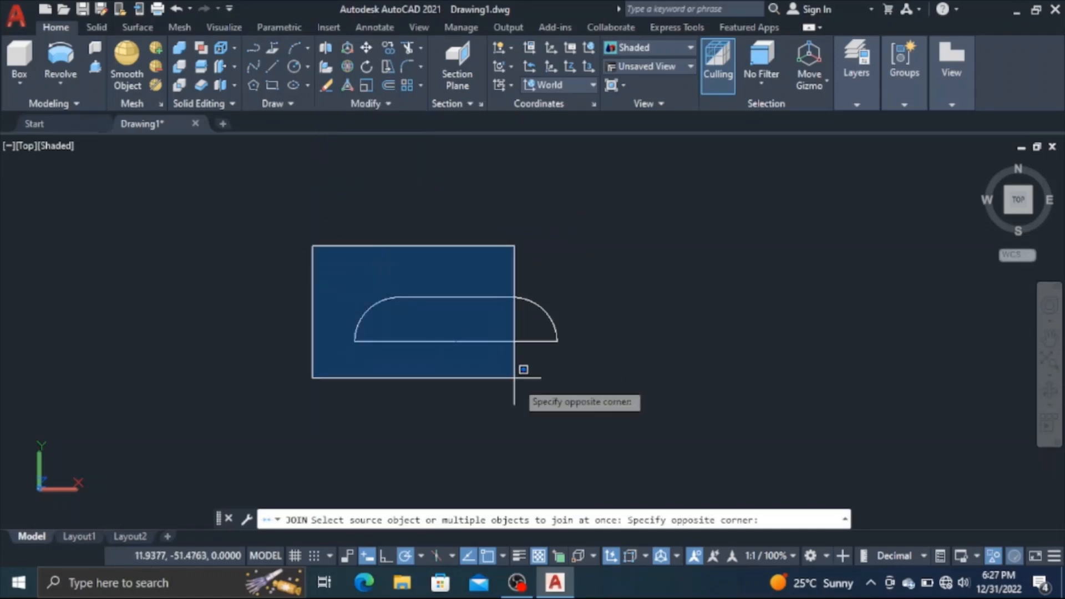
left_click(599, 412)
key("Return")
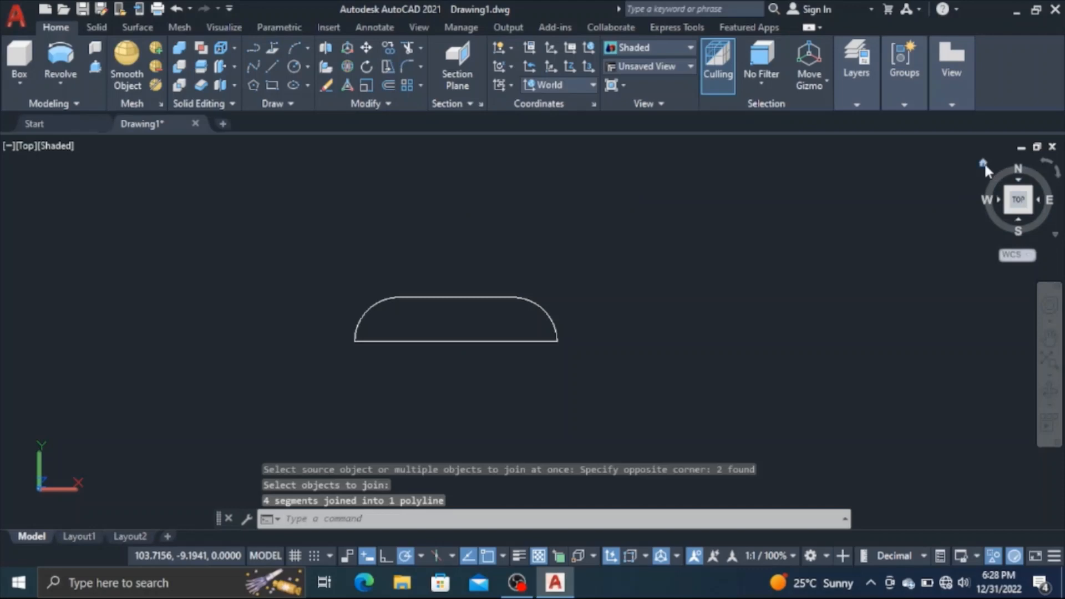
Switch to the Home isometric view and extrude the joined profile to a height of -50 as a solid
left_click(983, 163)
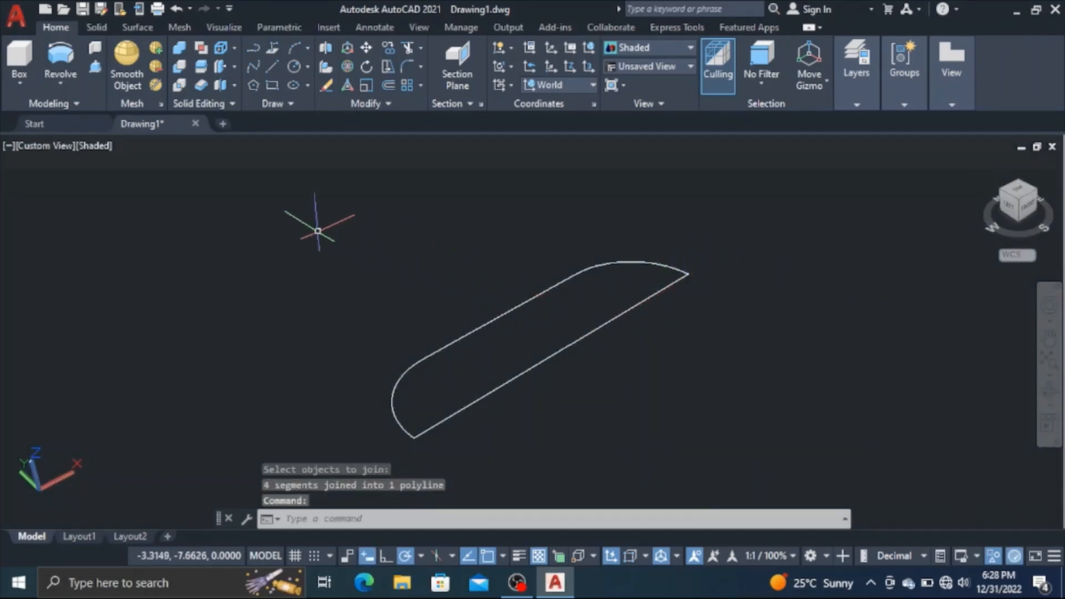
left_click(61, 83)
left_click(76, 116)
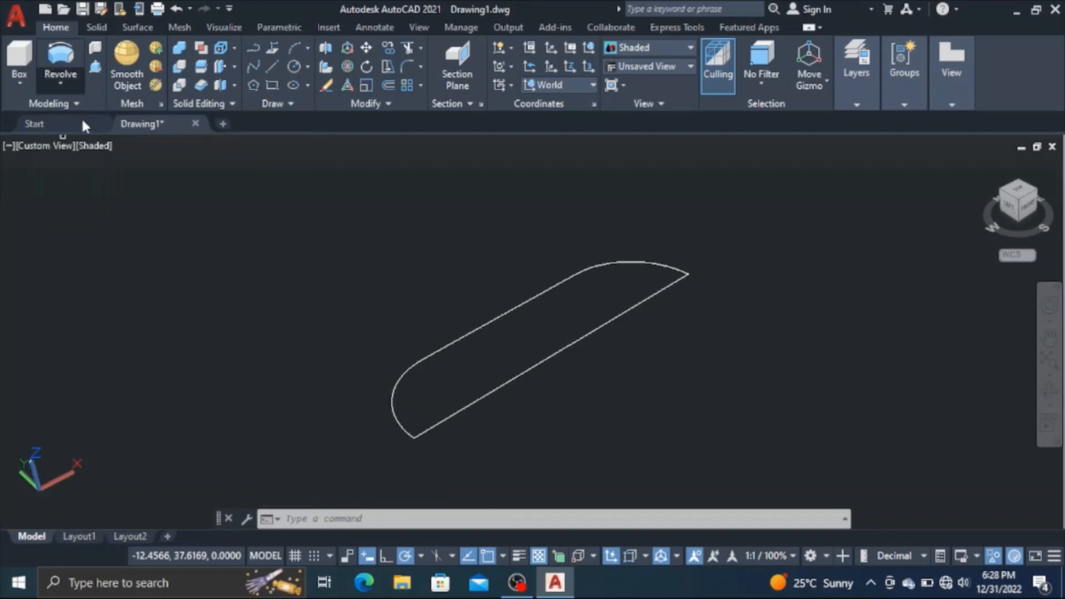
left_click(466, 333)
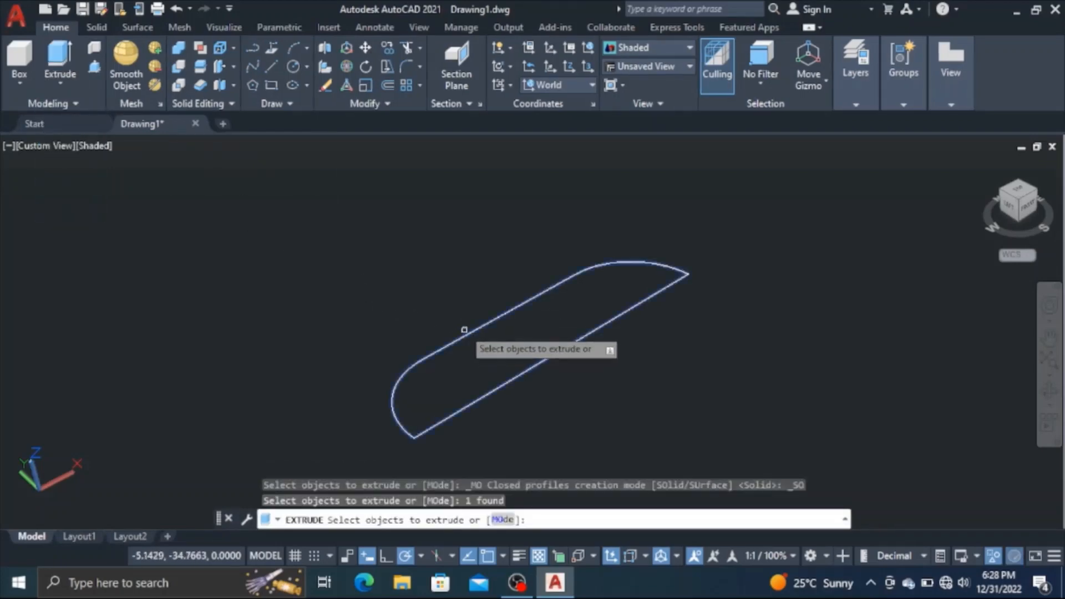
key("Return")
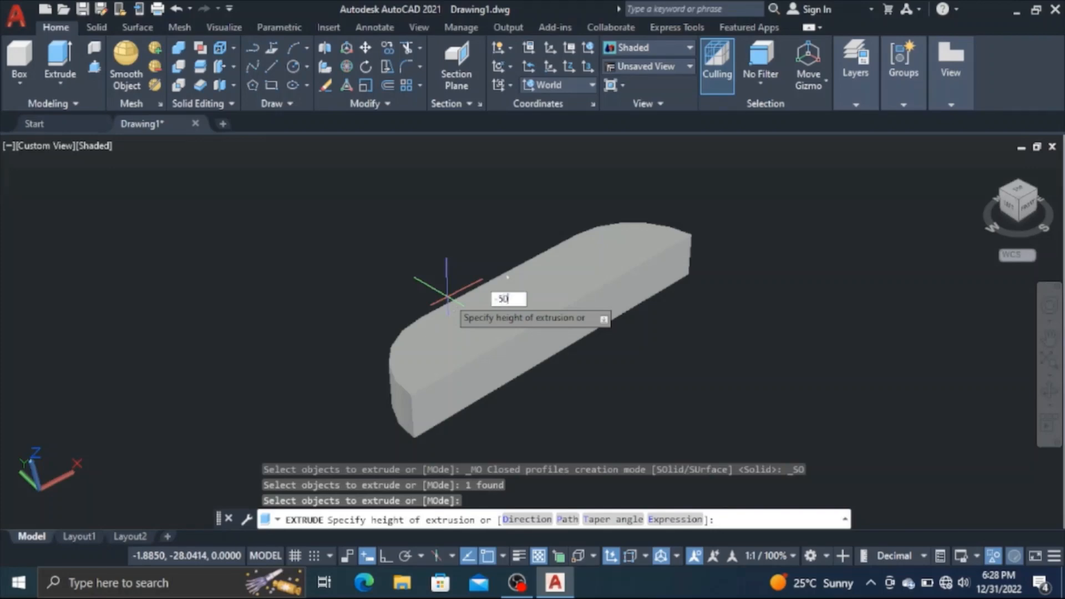
key("Return")
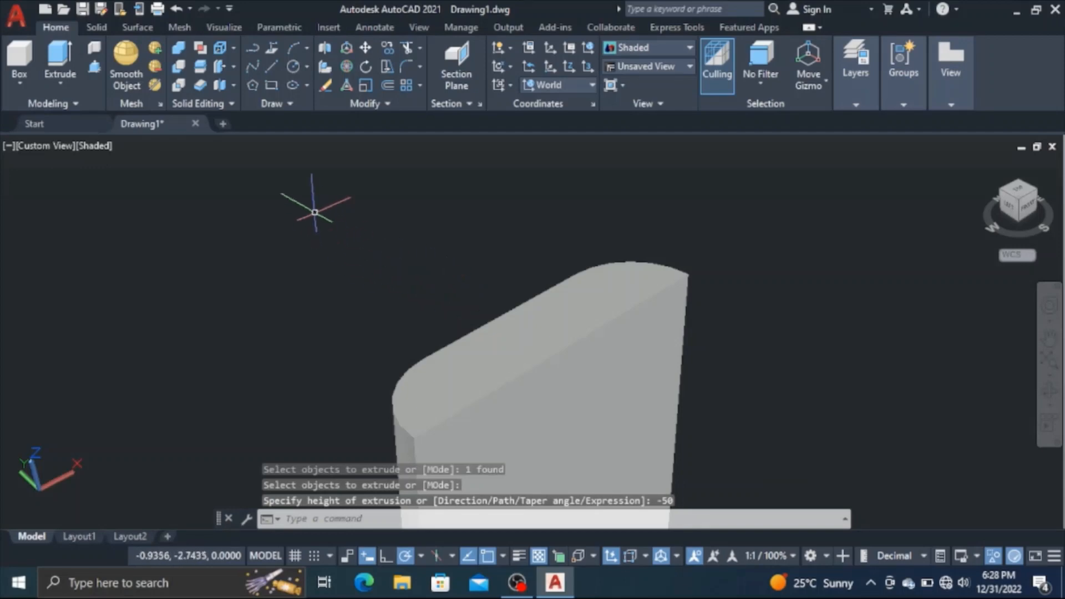
Extend the top face of the extruded slab upward by 50 with Presspull
left_click(96, 67)
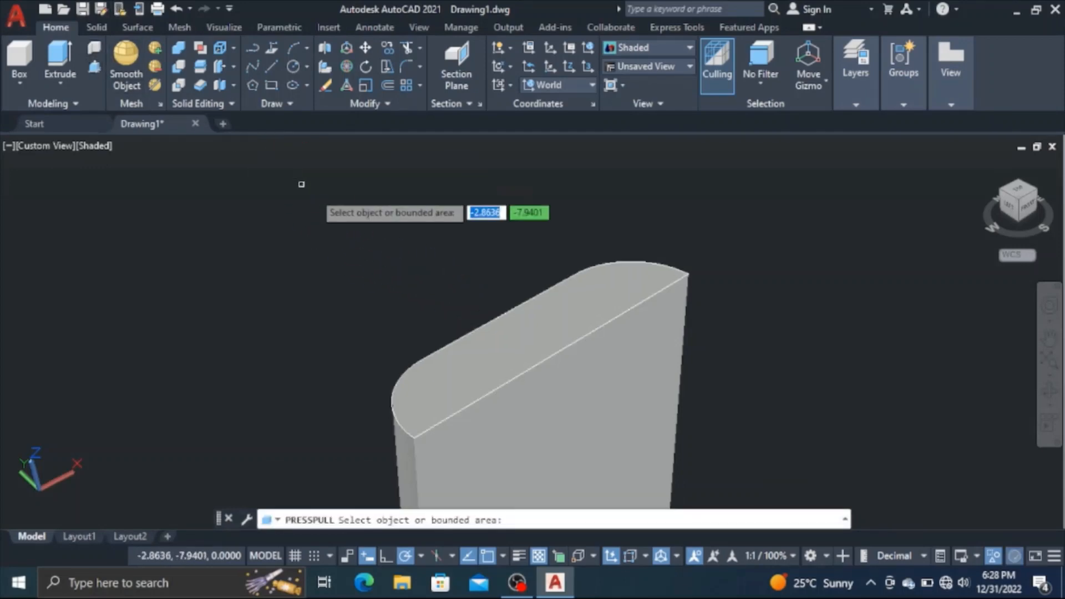
left_click(546, 294)
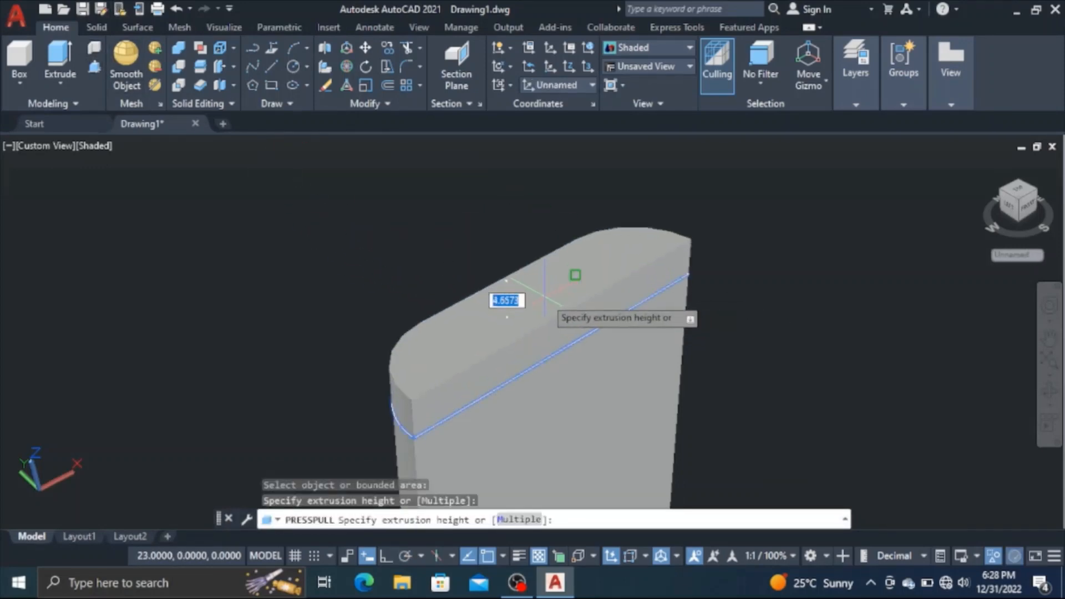
key("Escape")
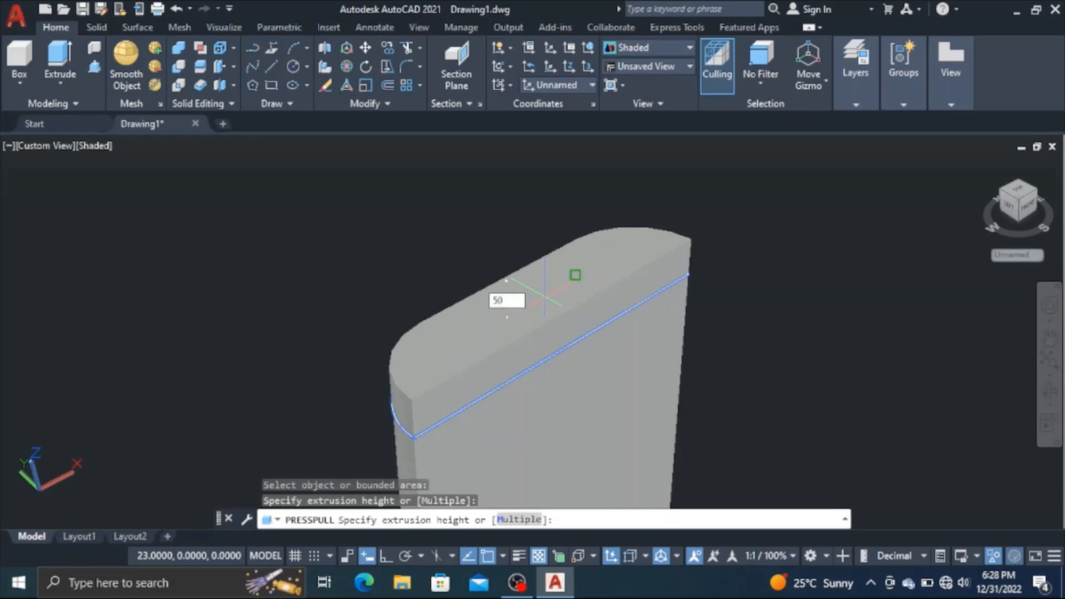
key("Return")
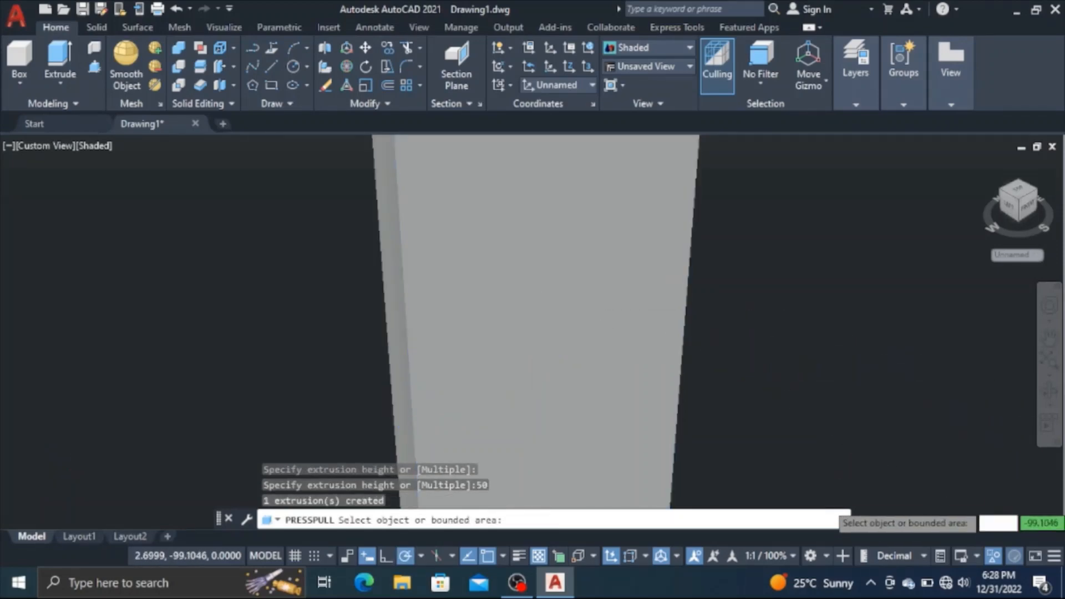
End object isolation to bring back the piston, and orbit to view the slab against the piston's open end
scroll(934, 499, "down", 5)
scroll(925, 466, "down", 2)
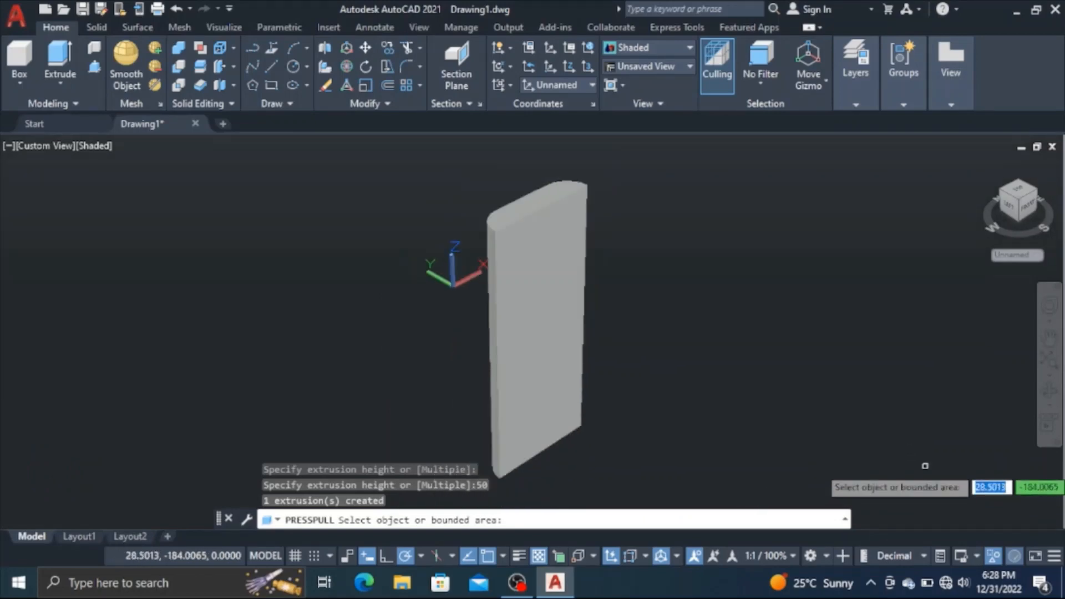
scroll(925, 466, "up", 1)
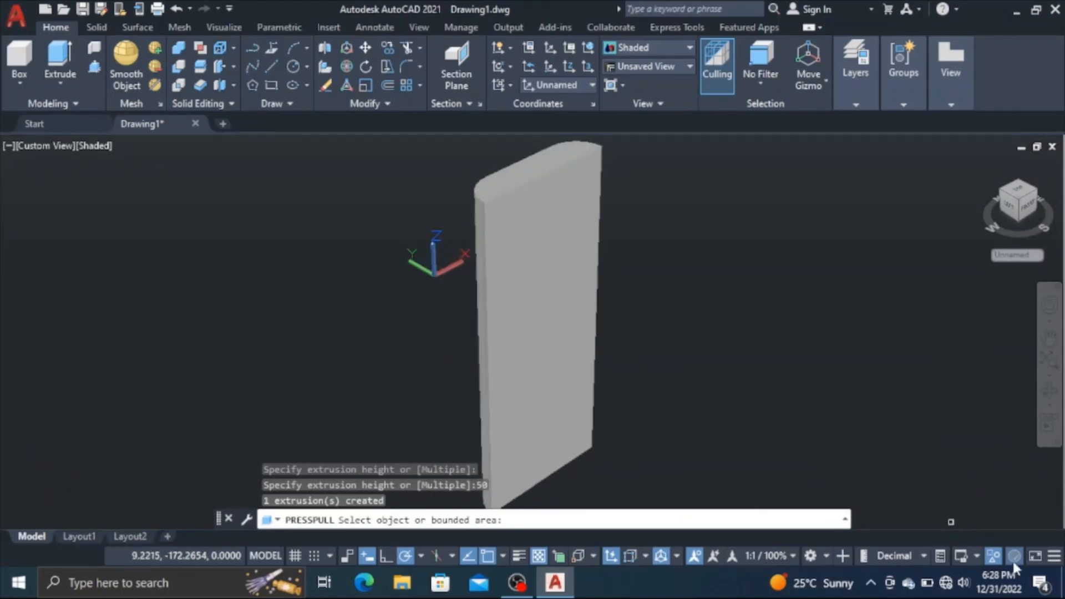
left_click(994, 558)
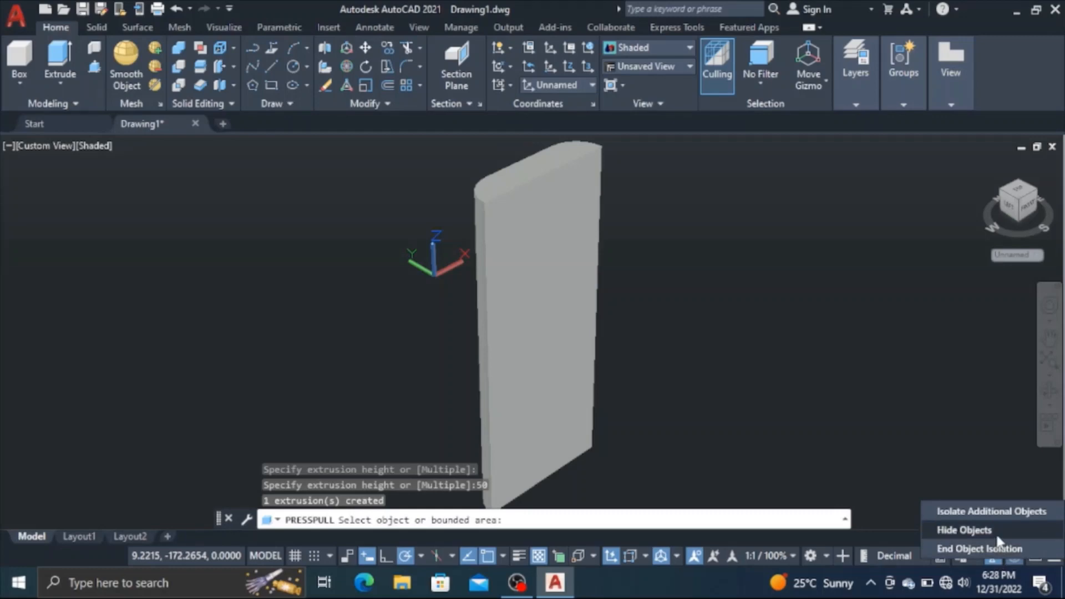
left_click(1007, 547)
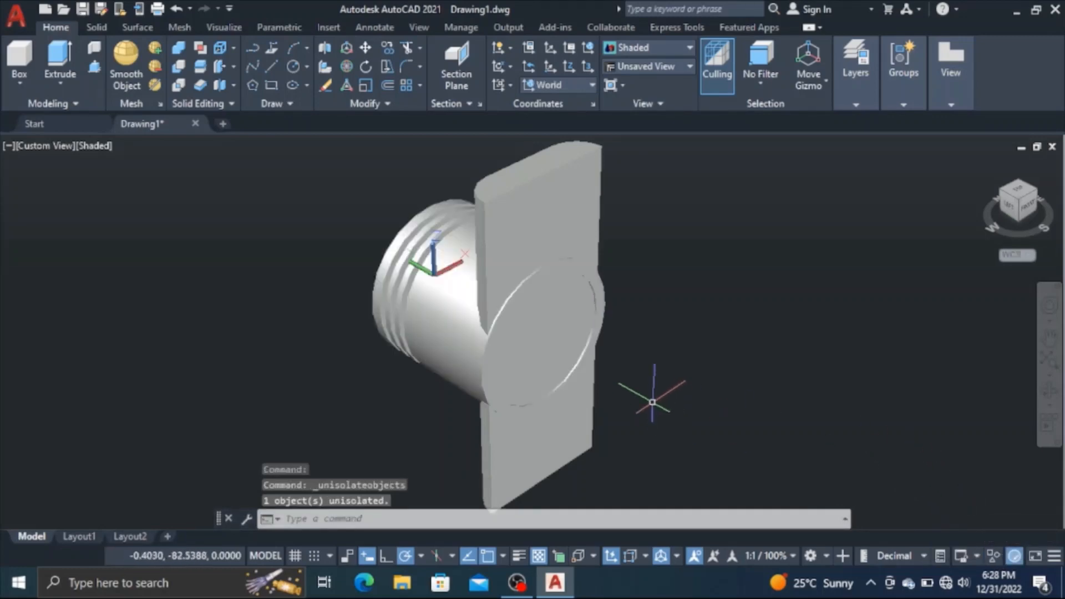
scroll(656, 388, "down", 1)
scroll(656, 388, "up", 1)
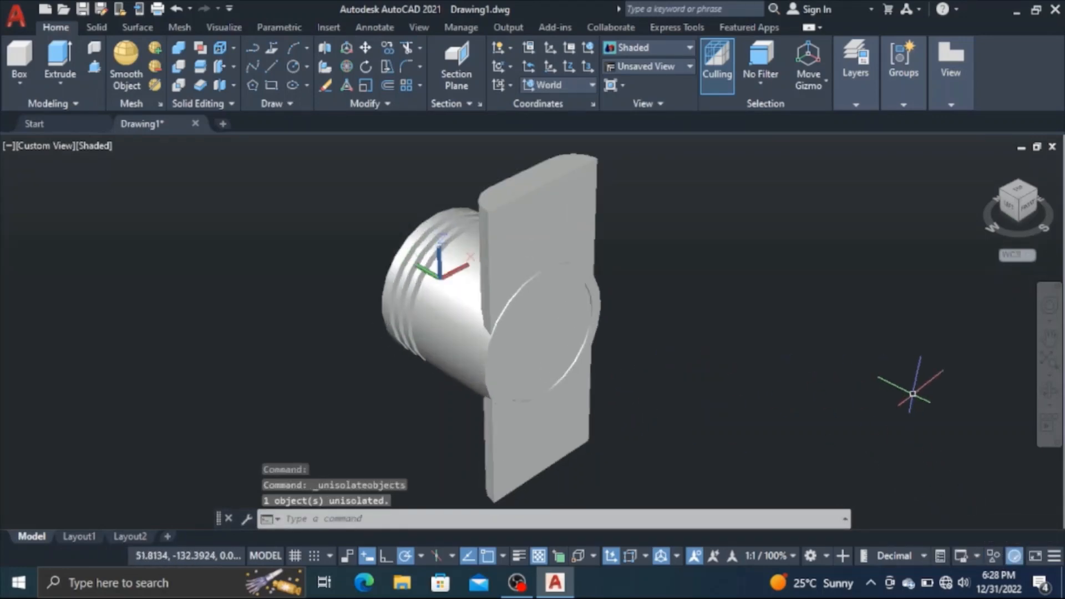
left_click(1050, 398)
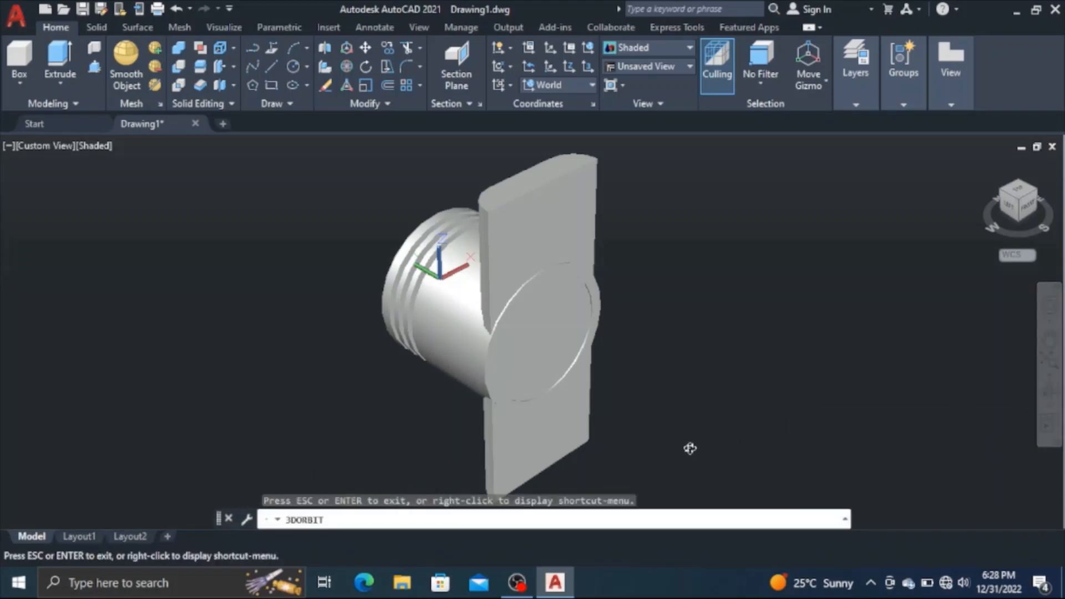
left_click_drag(552, 450, 577, 421)
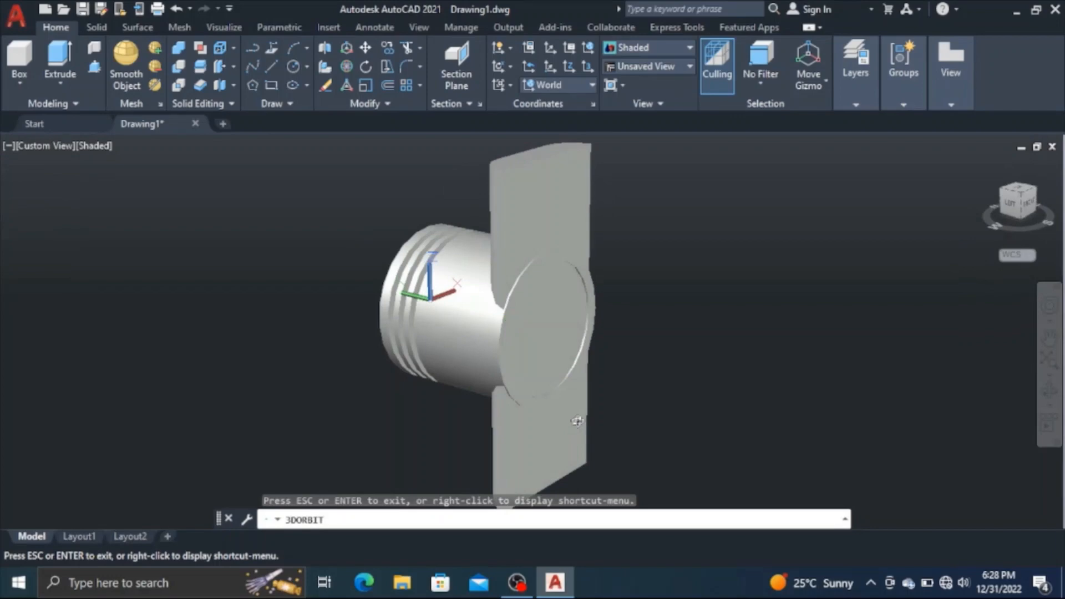
right_click(324, 389)
left_click(355, 98)
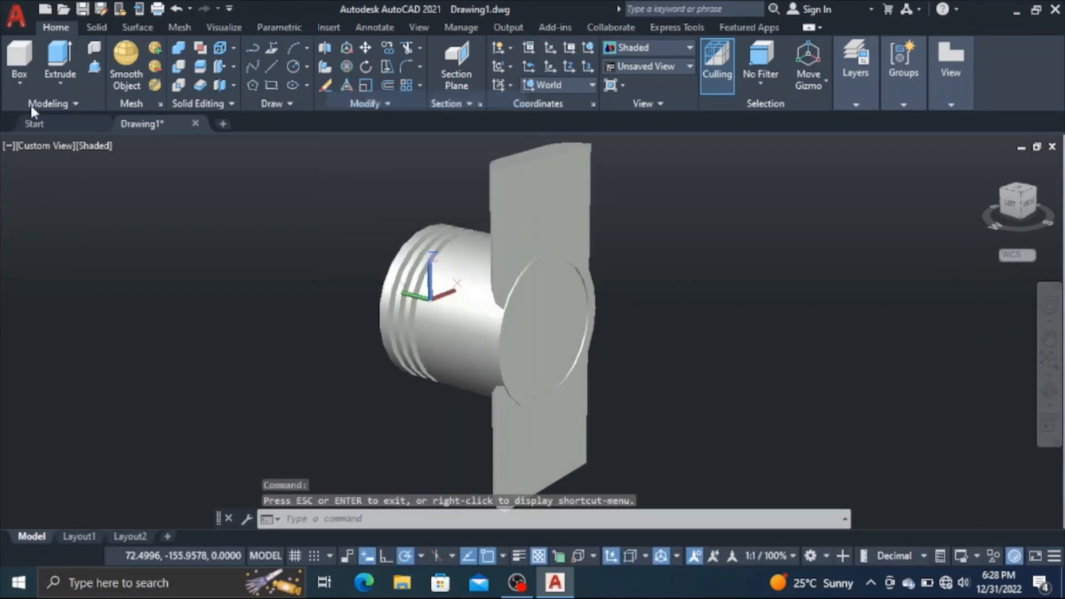
Extend the slab's outer face by 5 with Presspull, away from the piston's open end
left_click(95, 67)
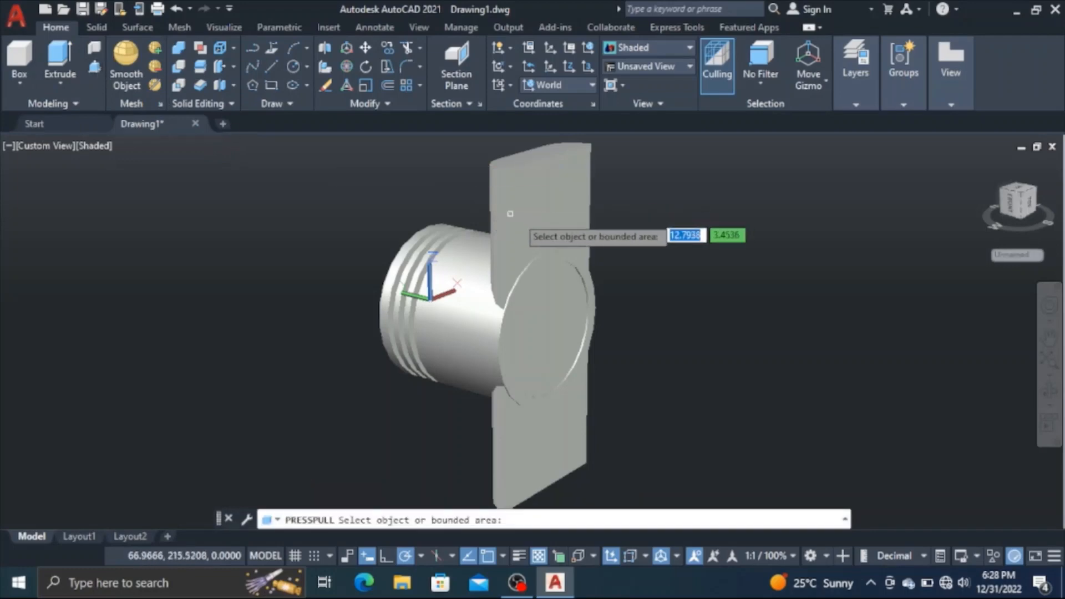
left_click(549, 328)
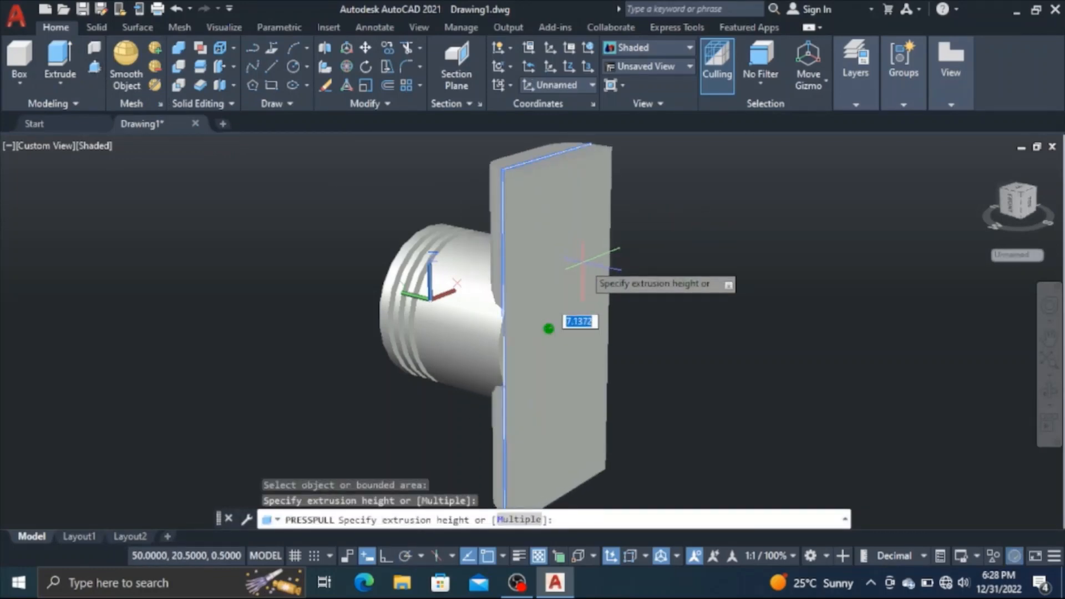
type("5")
key("Return")
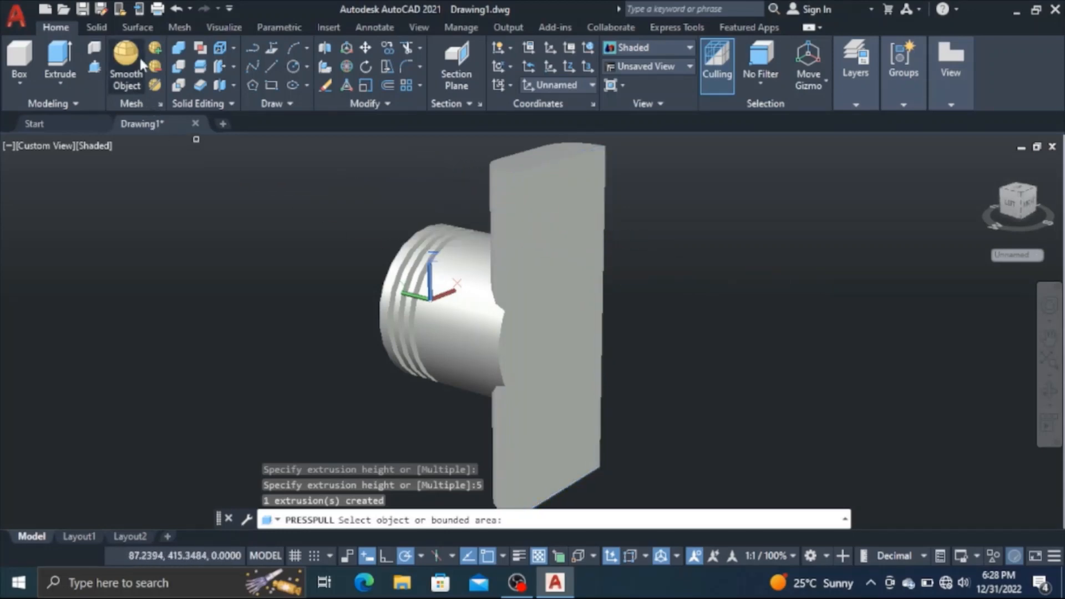
Subtract the slab from the piston to cut the arched opening across its open end
left_click(1050, 391)
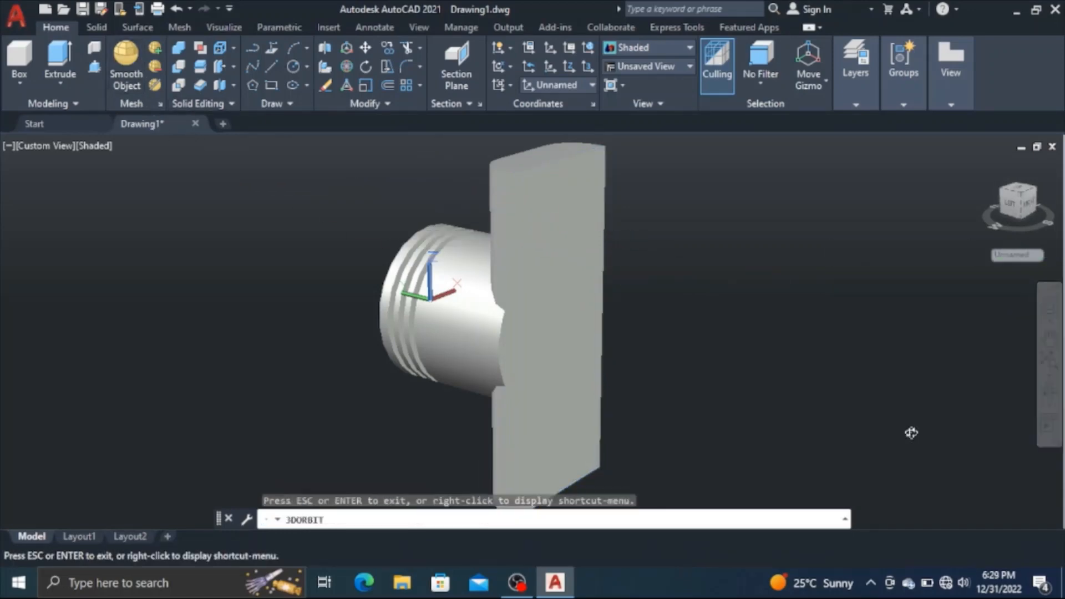
left_click_drag(520, 468, 535, 492)
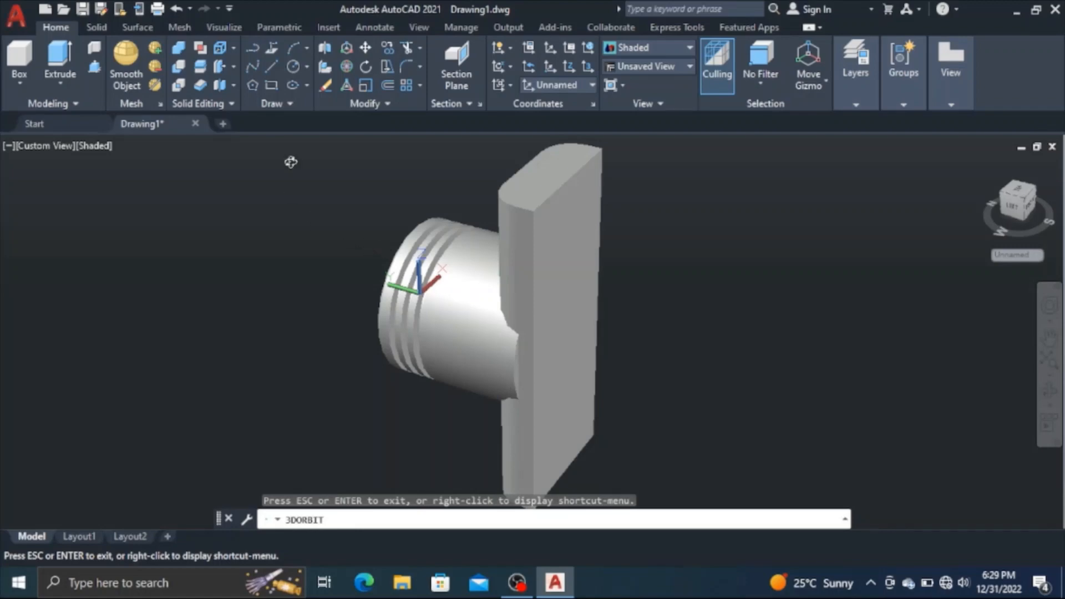
left_click(181, 68)
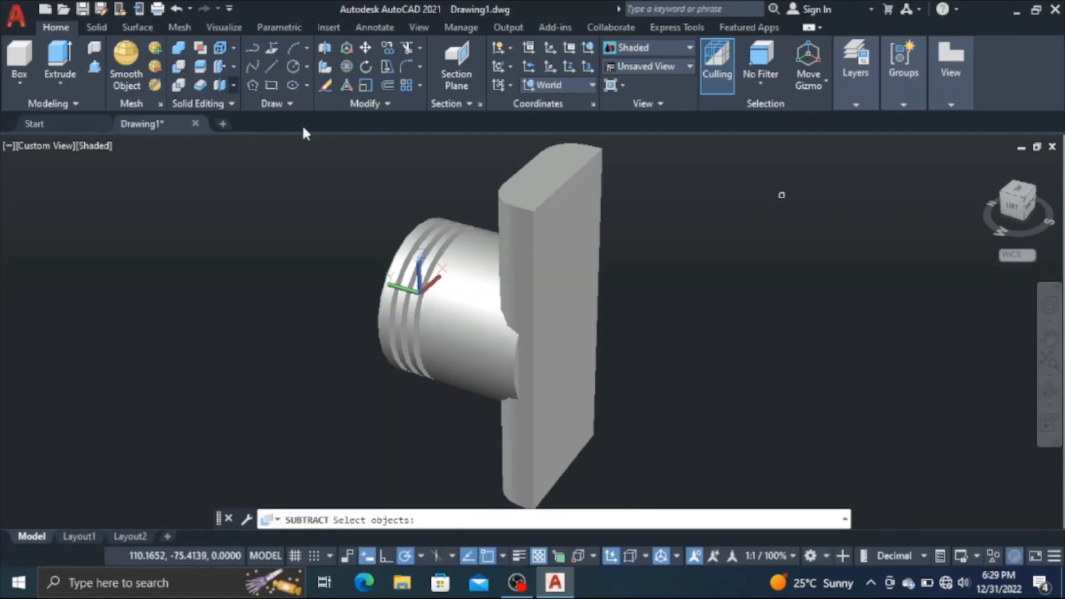
left_click(432, 266)
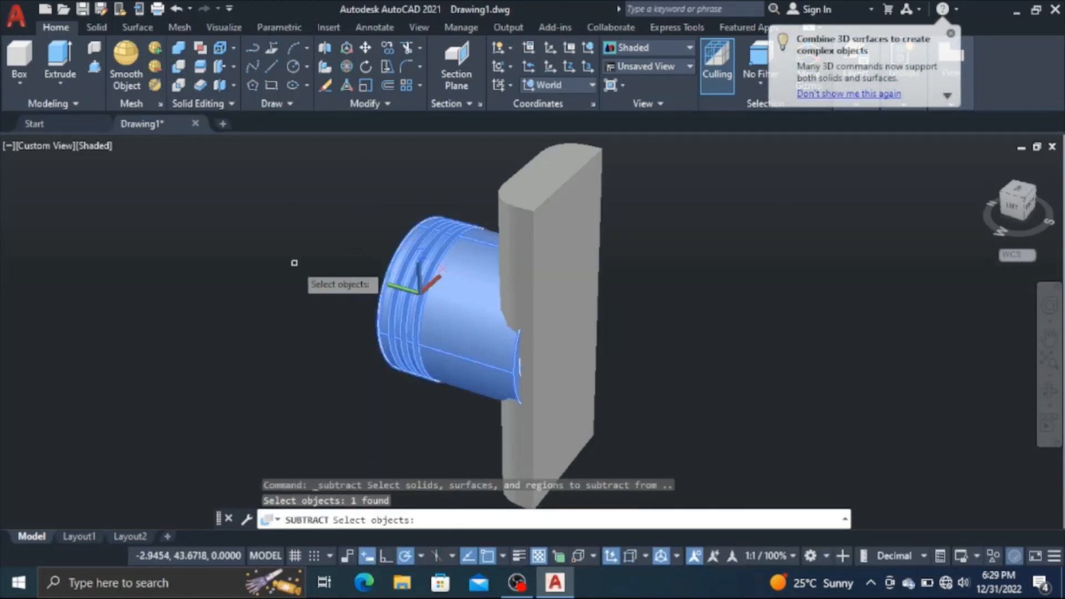
key("Return")
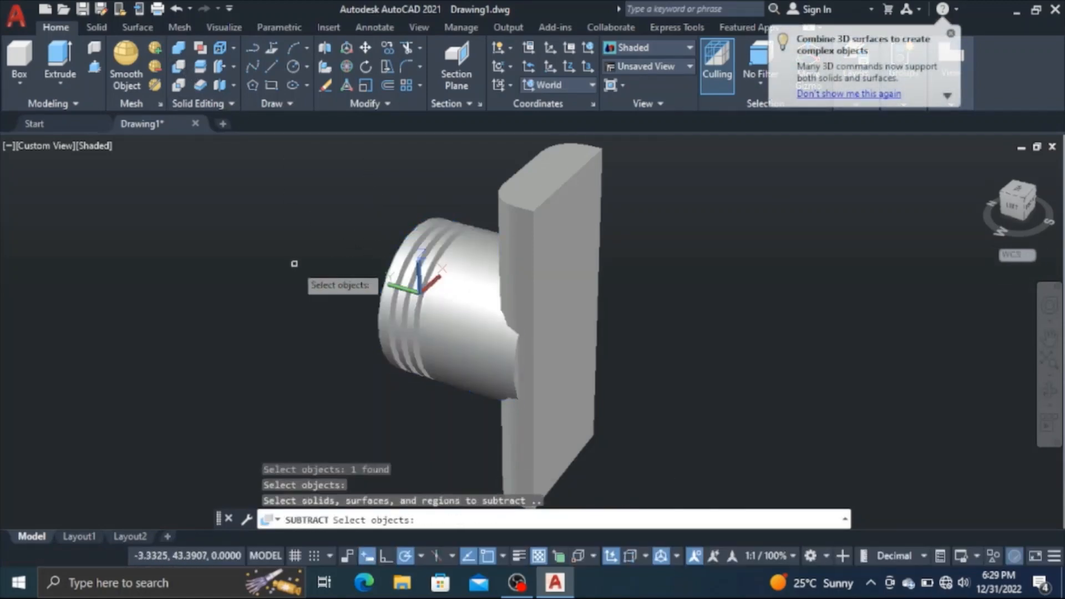
left_click(503, 260)
key("Return")
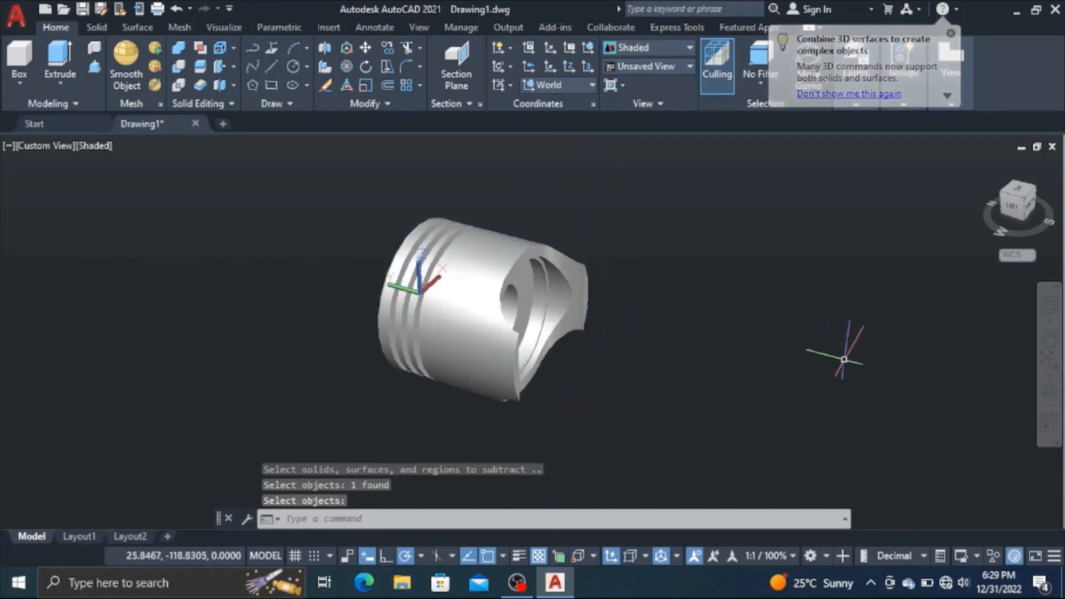
Orbit around the piston to inspect the cut skirt, and set a Top view in parallel projection
left_click(1050, 390)
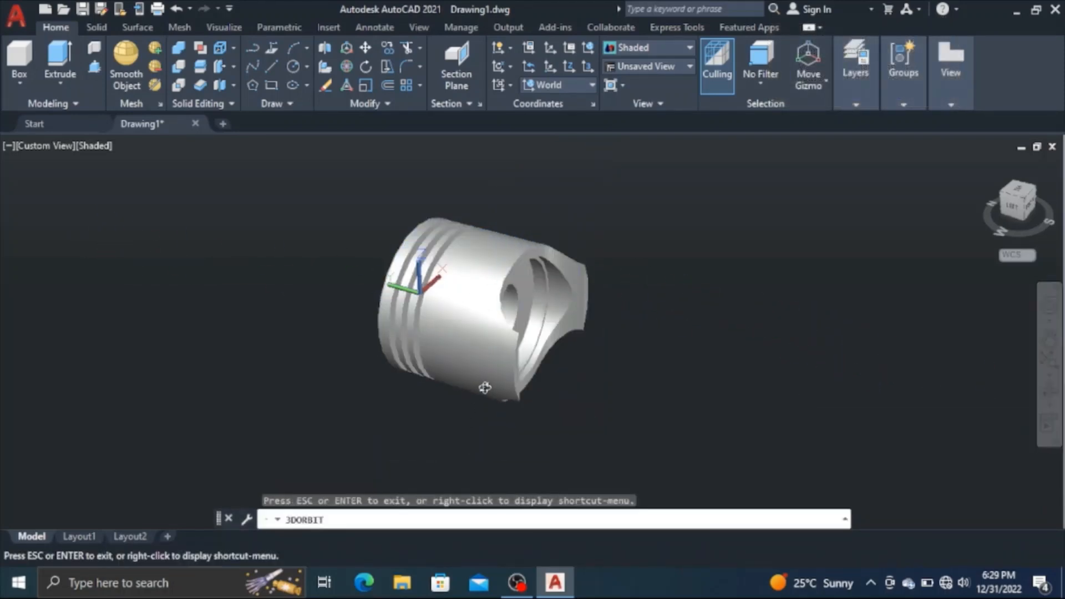
left_click_drag(485, 388, 379, 438)
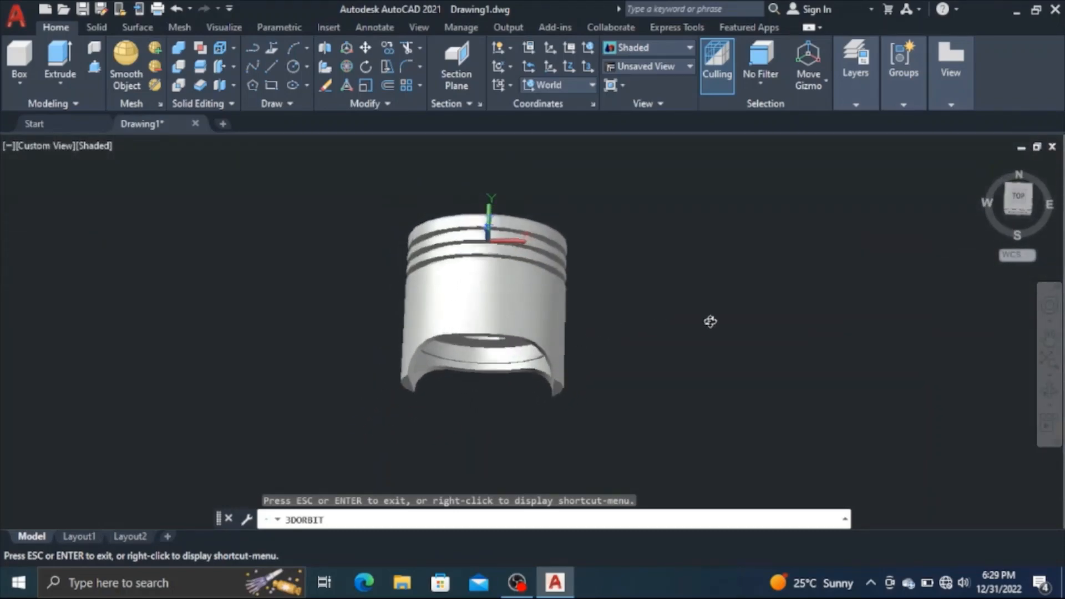
right_click(694, 249)
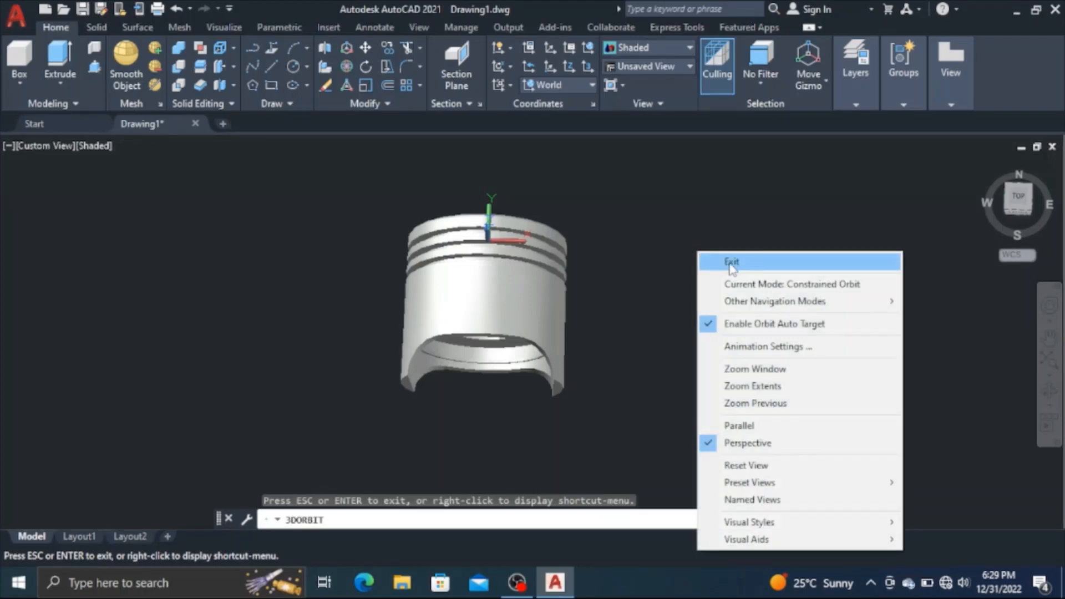
left_click(708, 259)
left_click(1019, 201)
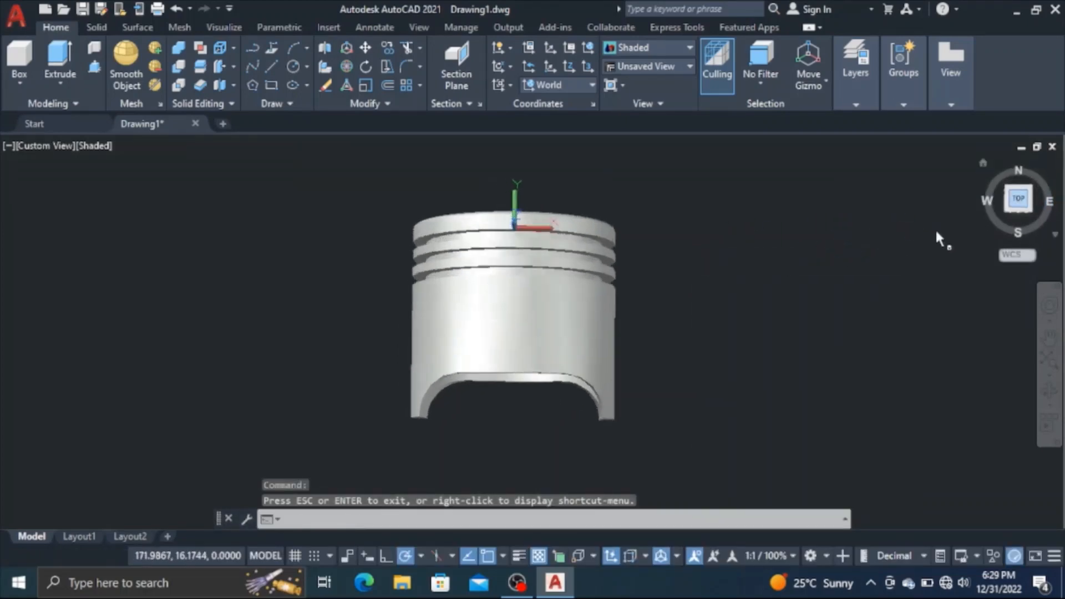
left_click(1053, 237)
left_click(997, 267)
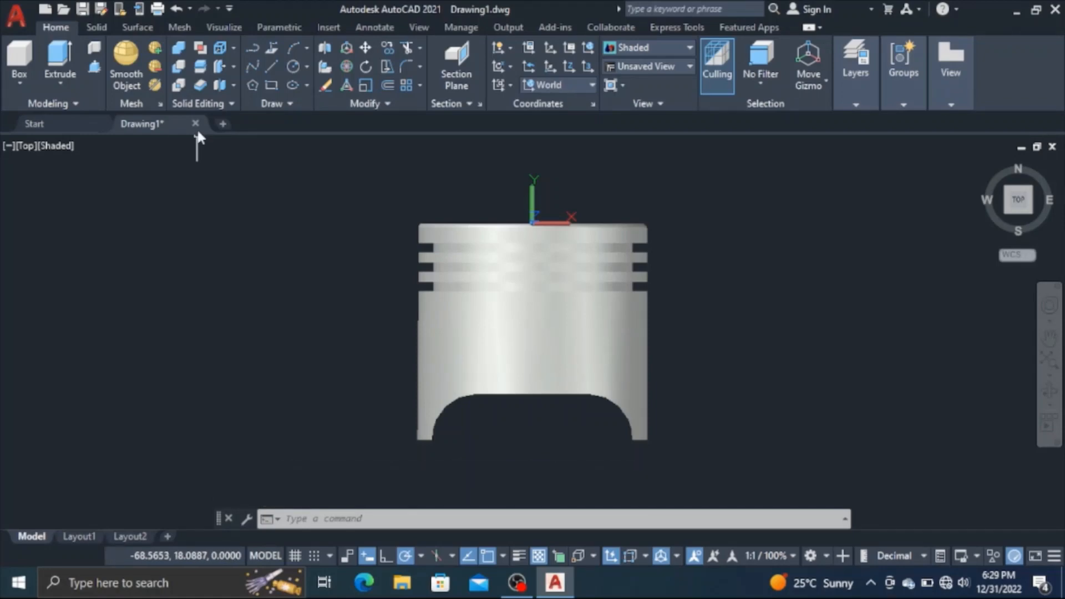
Draw a 21 by 14 rectangle in the empty space beside the piston
mouse_move(197, 133)
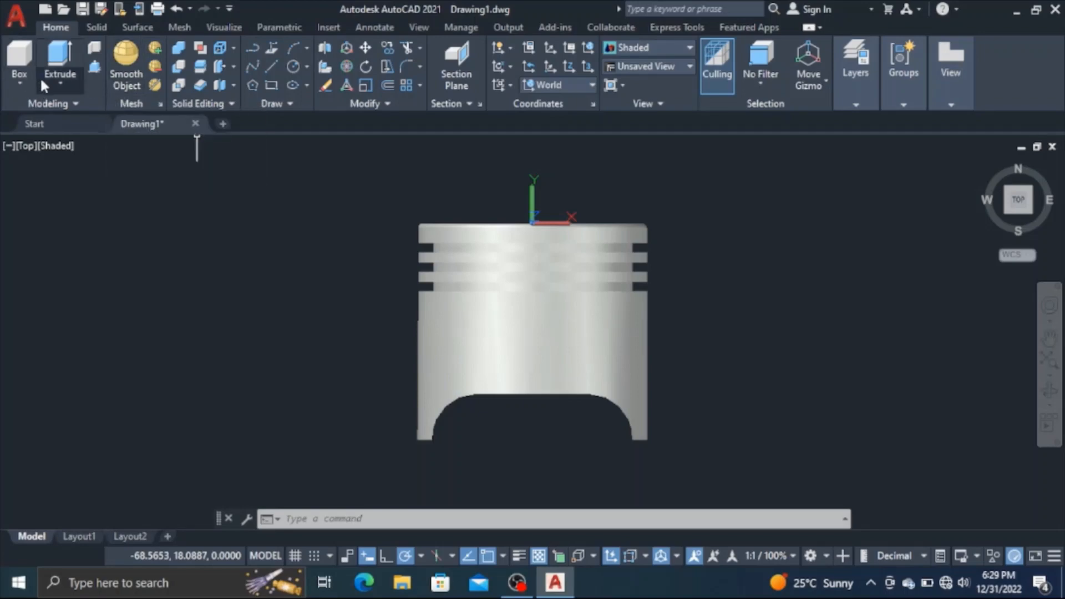
left_click(269, 85)
left_click(67, 416)
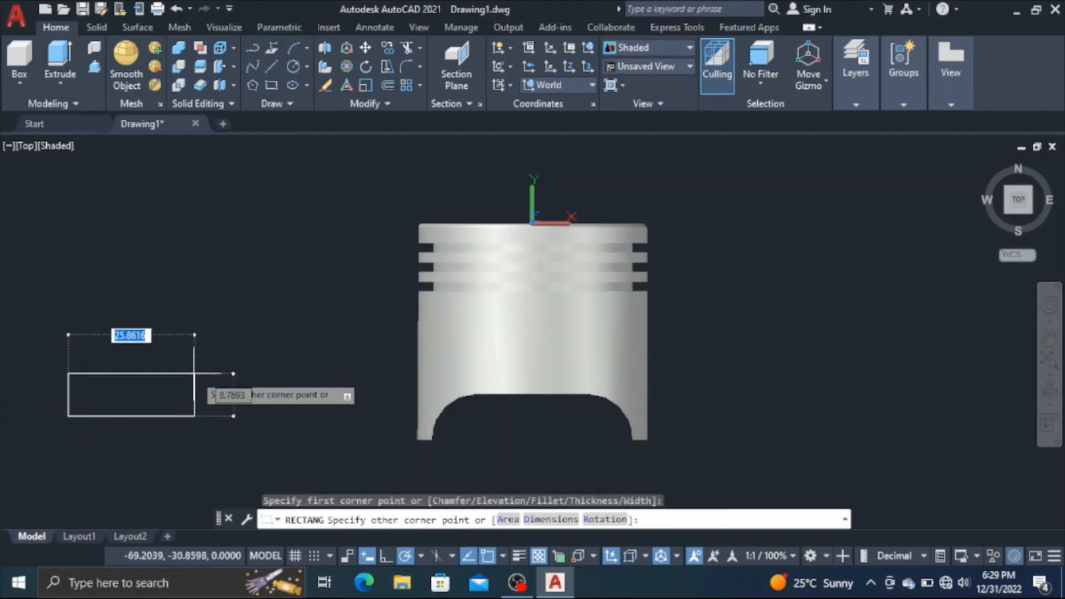
left_click(385, 555)
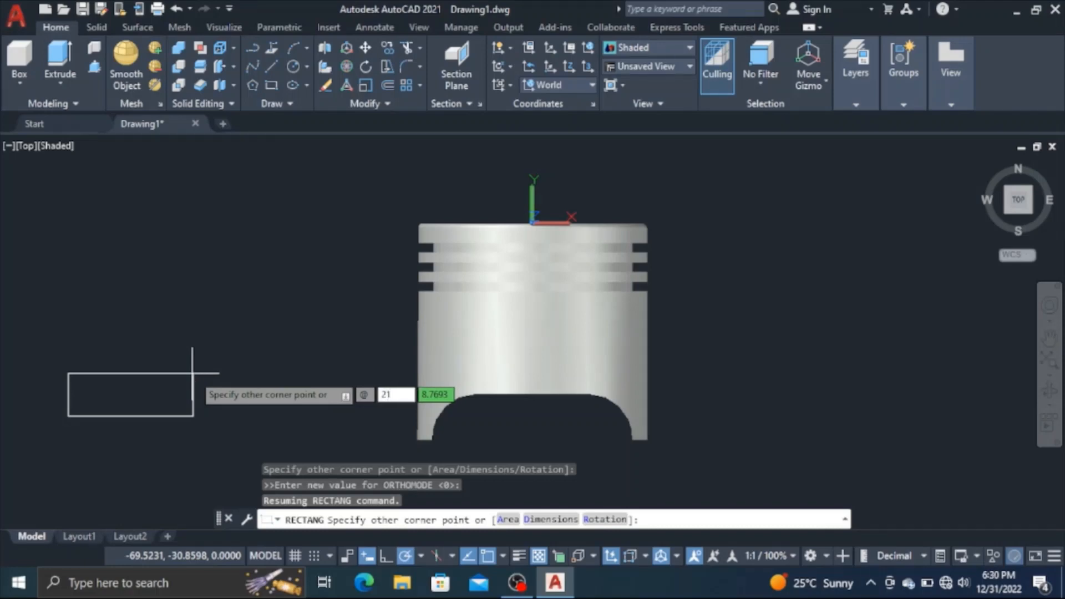
key("Tab")
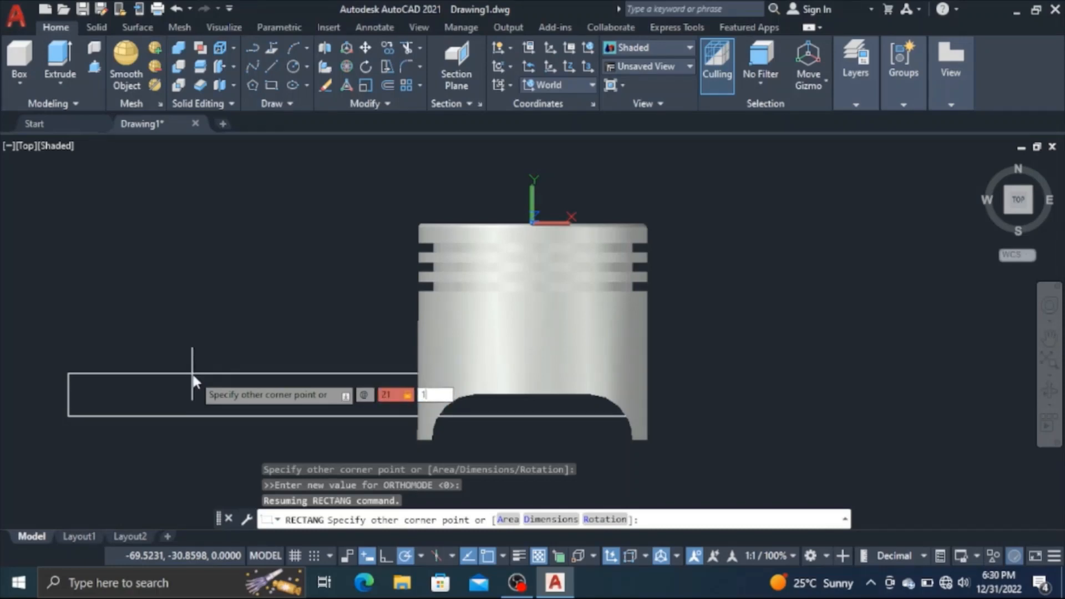
type("14")
key("Return")
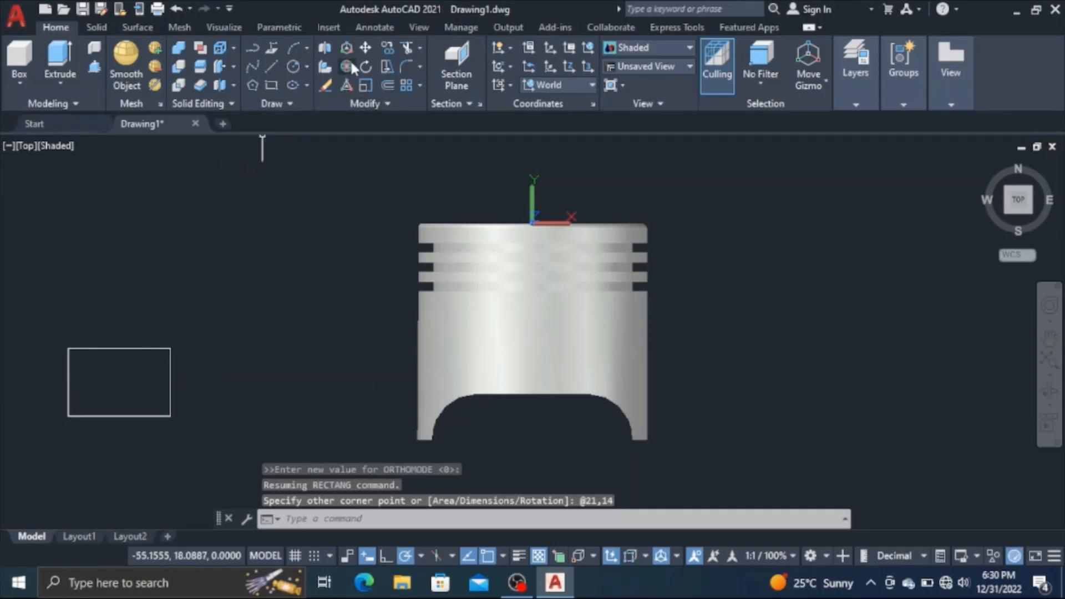
Move the rectangle by the midpoint of its upper edge to the center snap point on the piston's axis at 0,-16
left_click(364, 49)
left_click(129, 348)
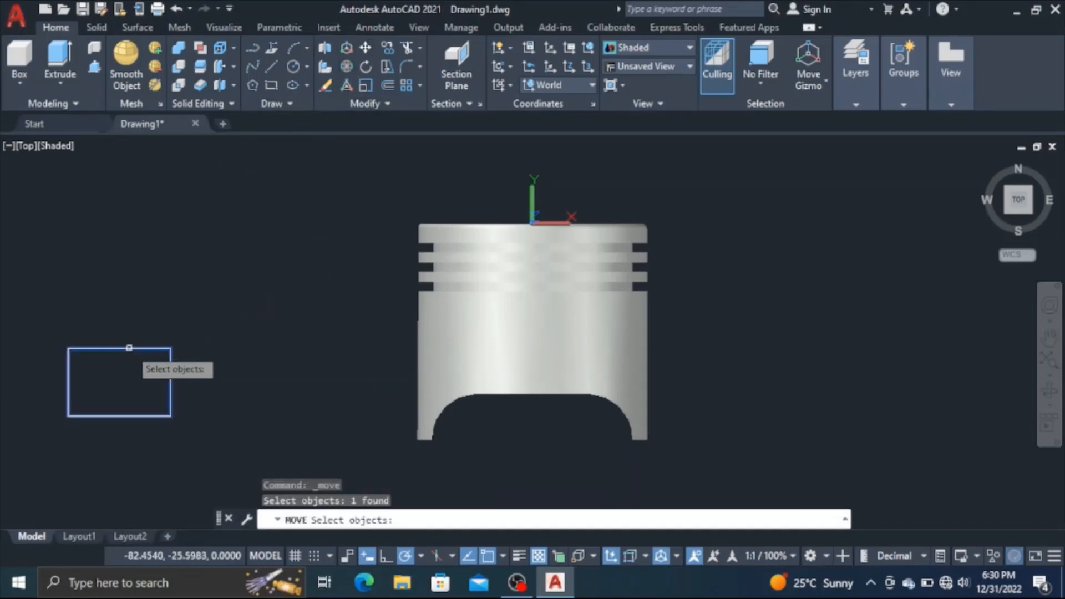
right_click(165, 315)
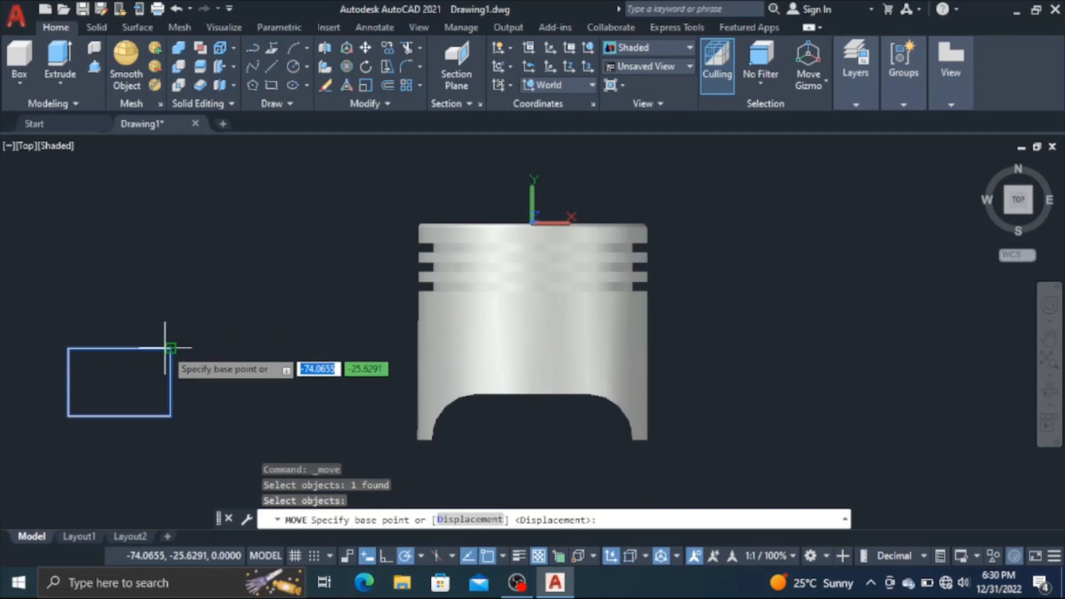
right_click(169, 349)
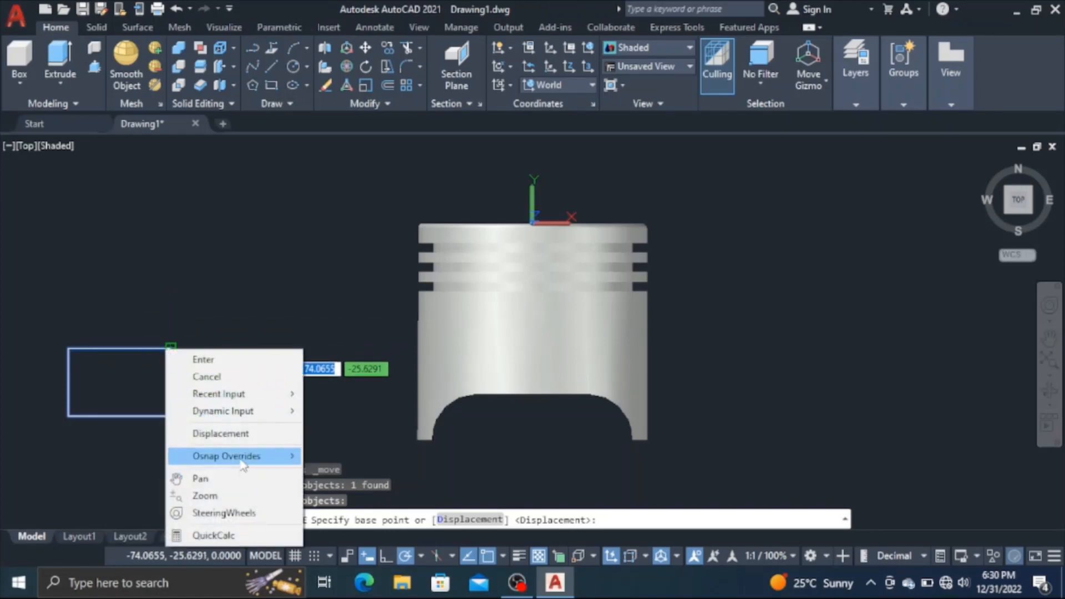
mouse_move(238, 456)
left_click(408, 201)
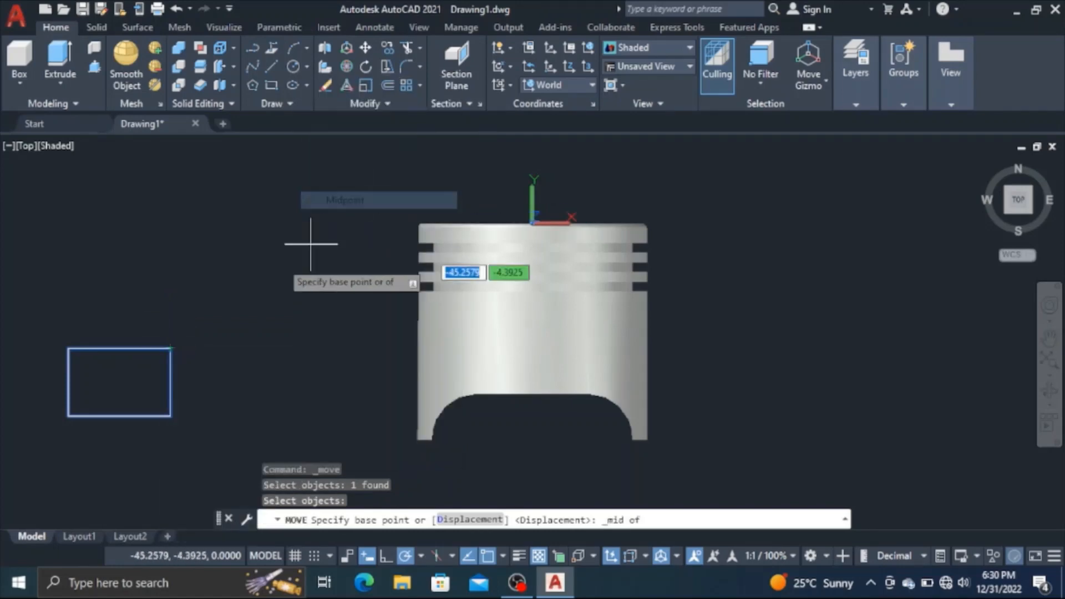
left_click(118, 348)
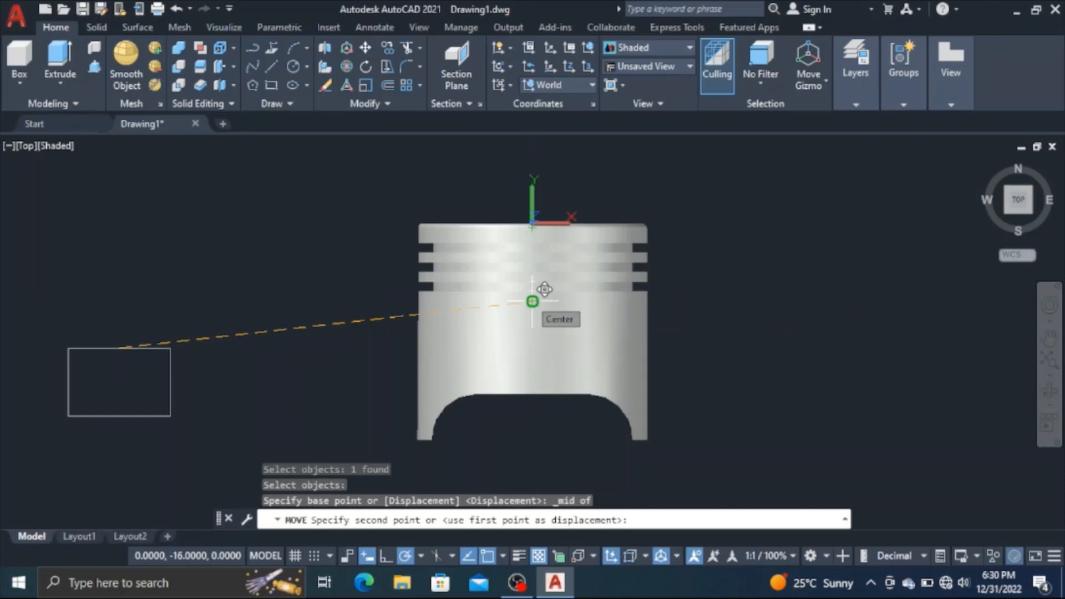
left_click(532, 301)
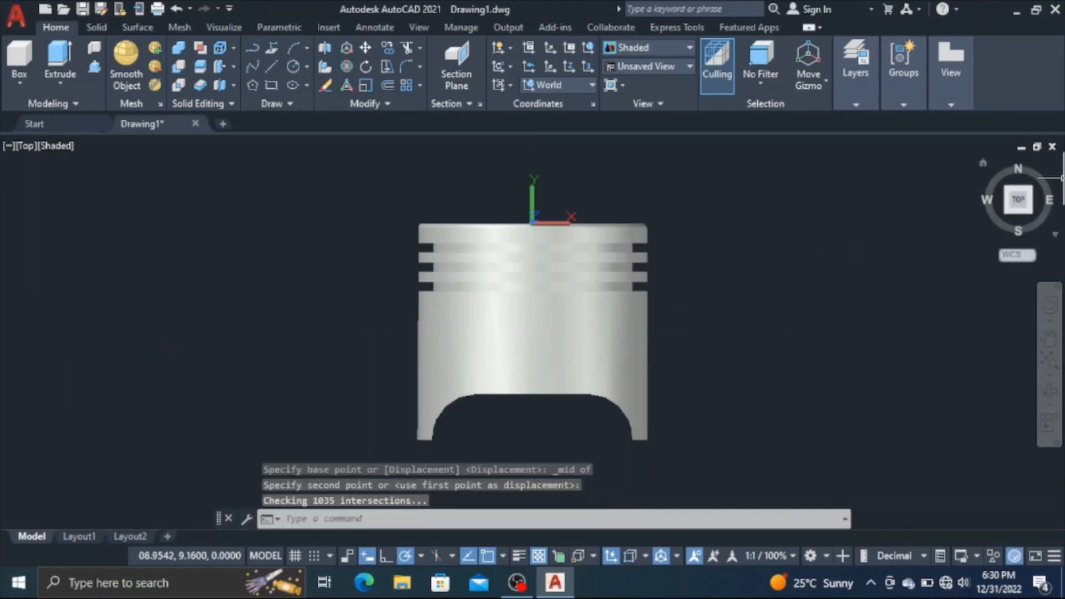
Try to move the rectangle 23 upward along Z in the Home view, and undo the move
left_click(983, 162)
scroll(604, 383, "up", 4)
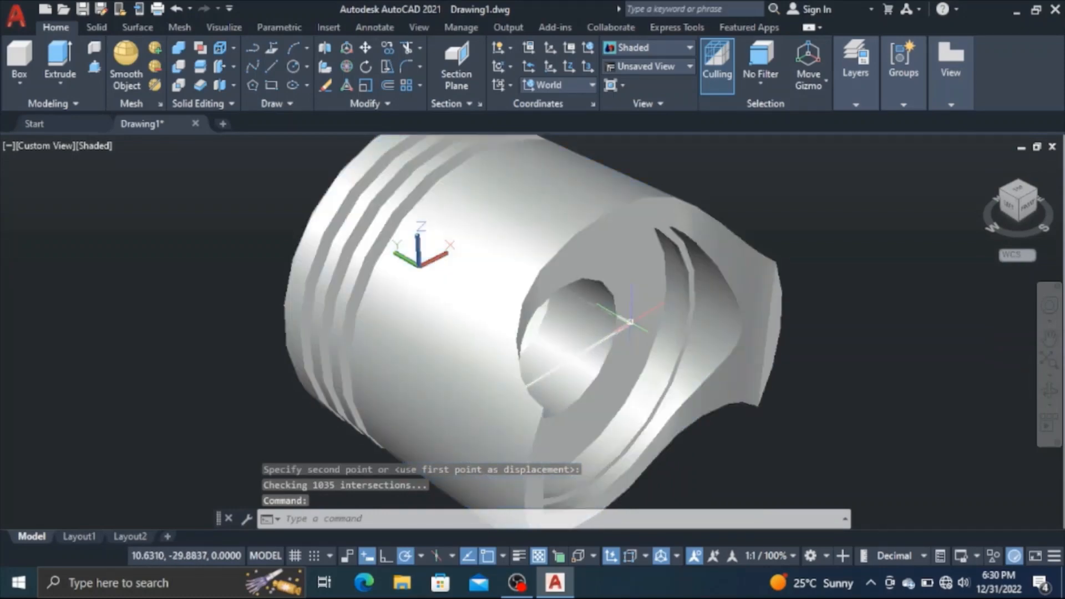
left_click(631, 322)
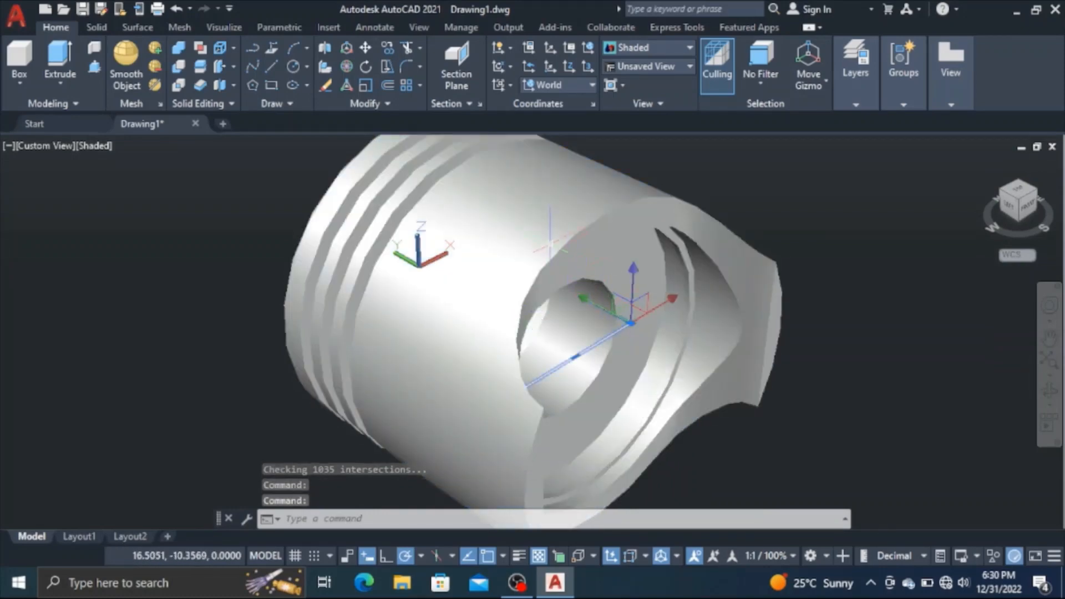
left_click(365, 48)
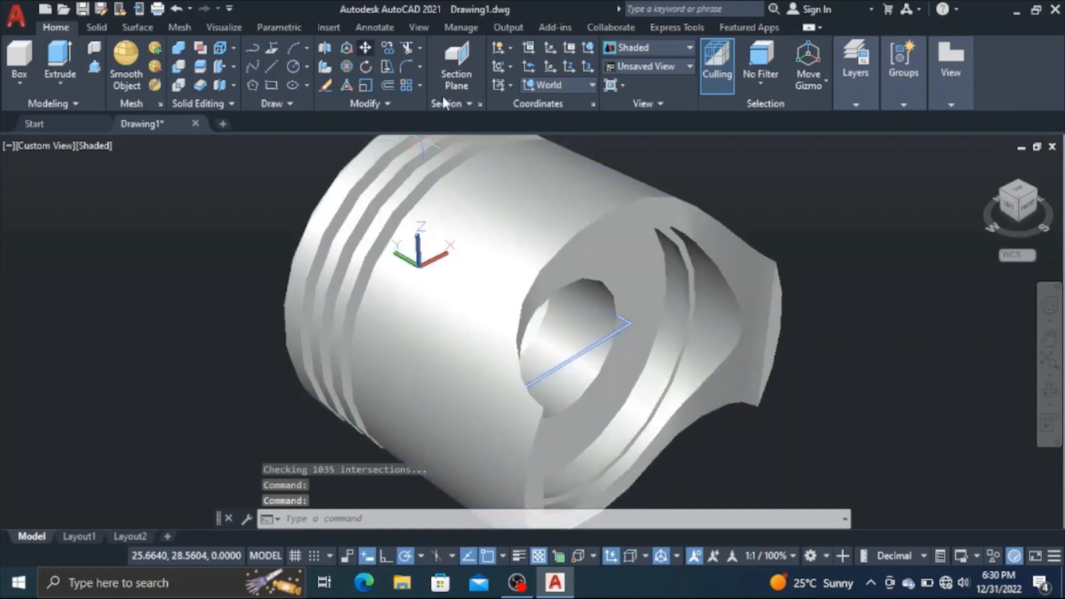
left_click(631, 323)
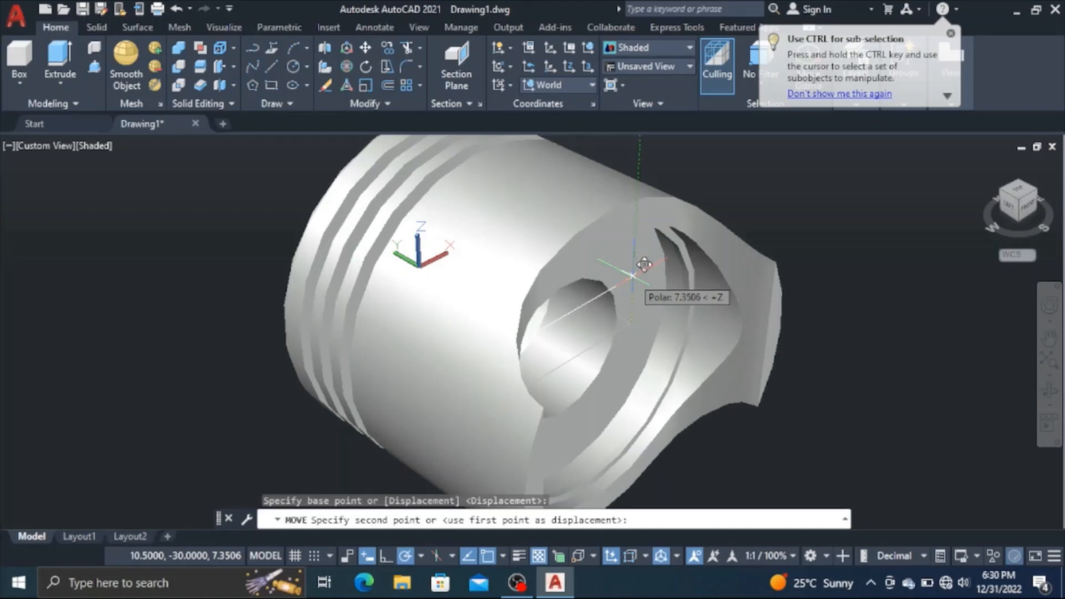
type("2")
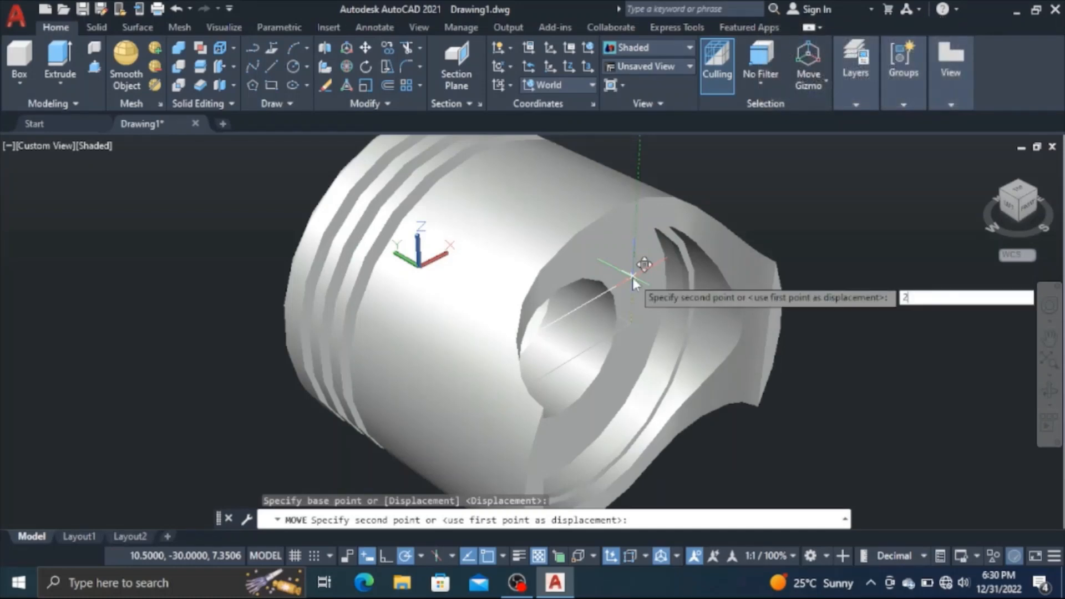
type("3")
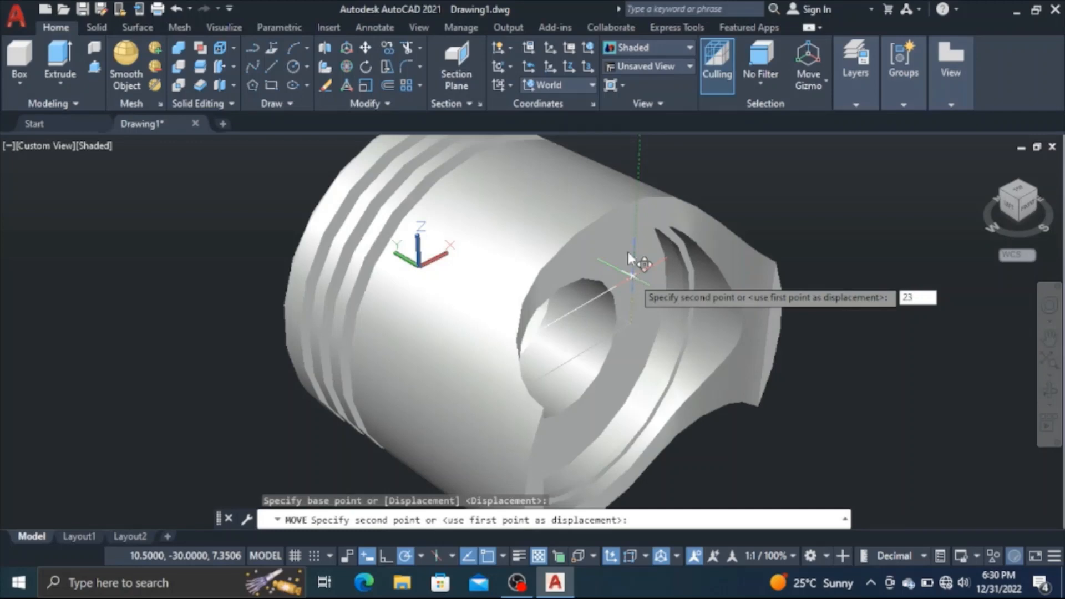
key("Return")
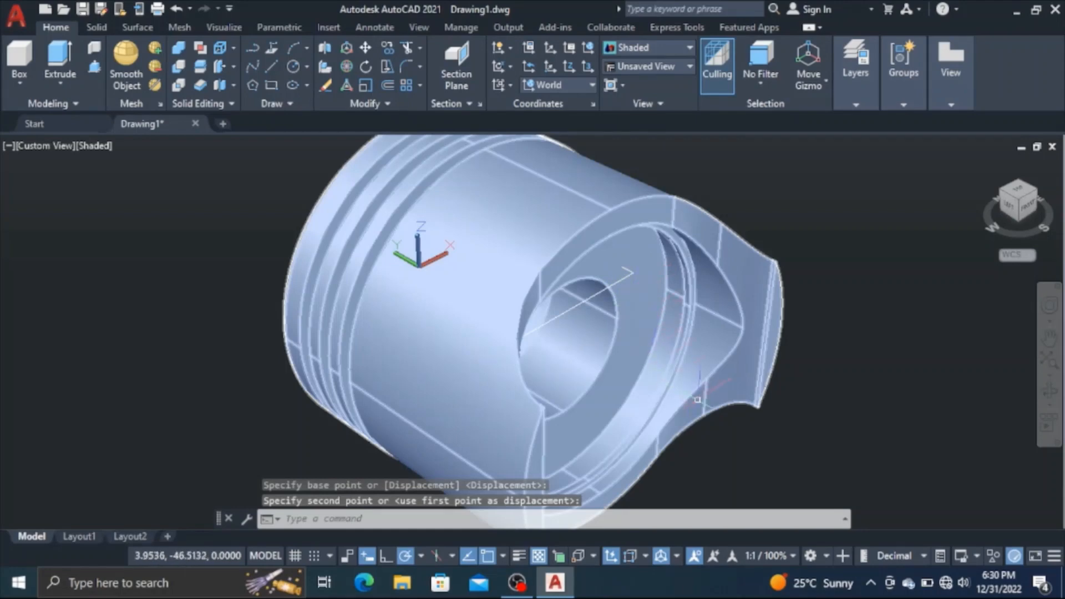
key("ctrl+z")
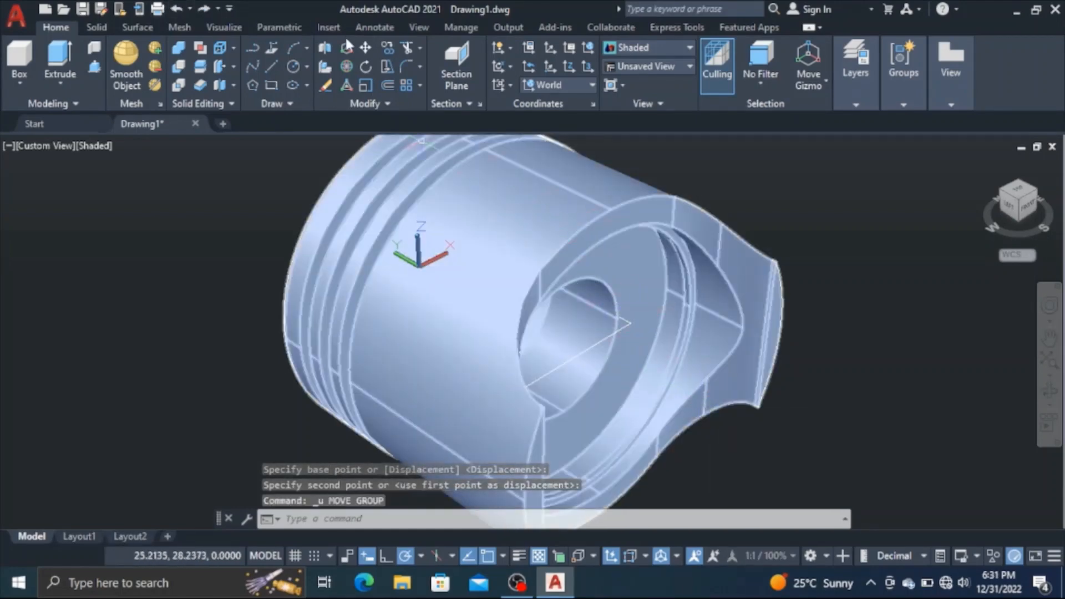
Move the rectangle from its corner 23.5 upward along Z
left_click(366, 48)
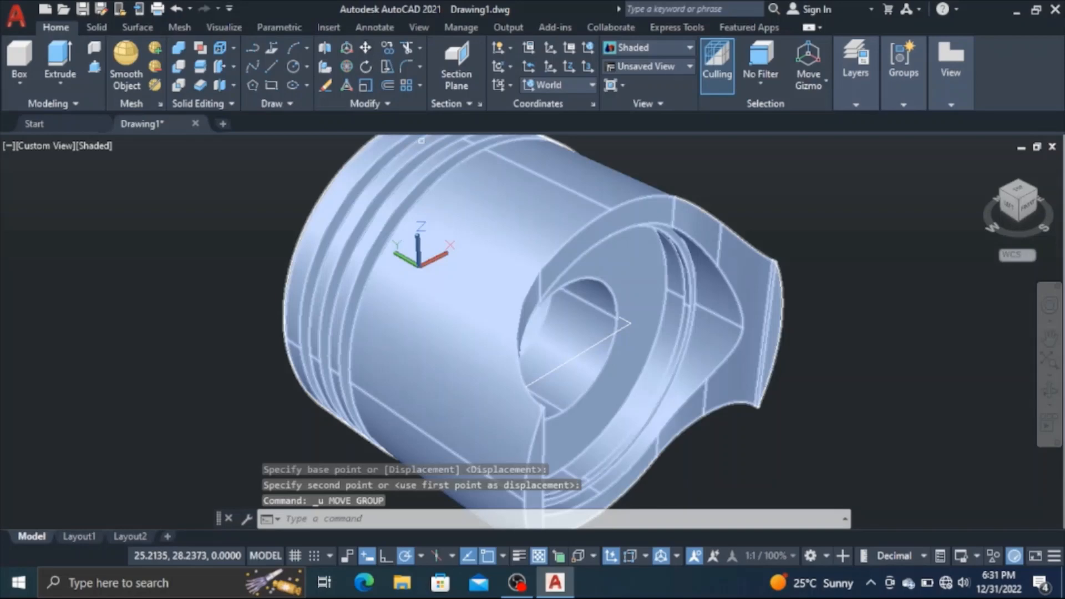
left_click(632, 321)
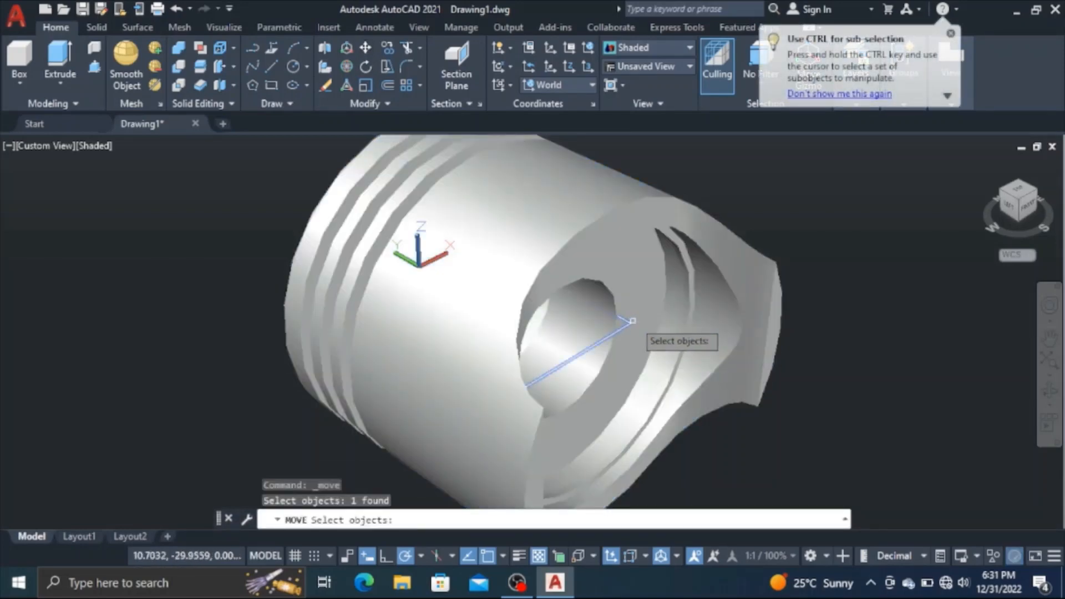
key("Return")
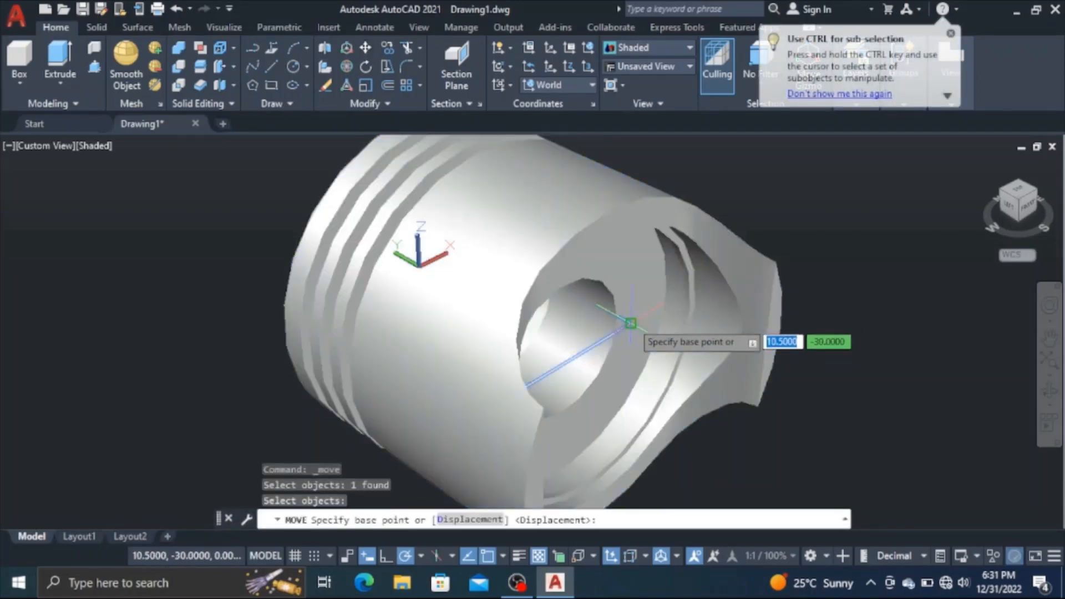
left_click(631, 323)
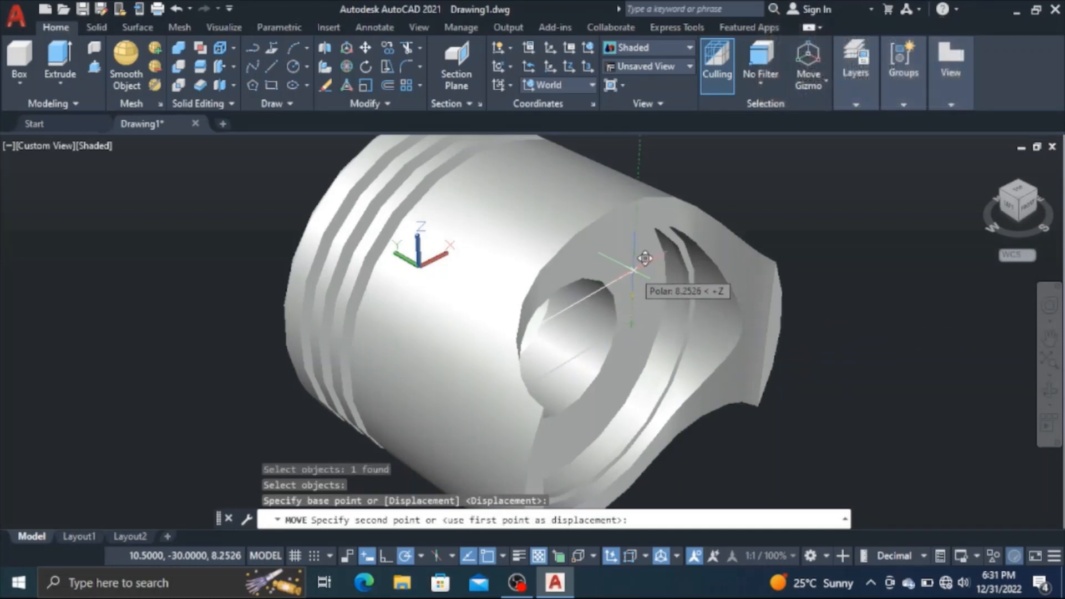
type("23.5")
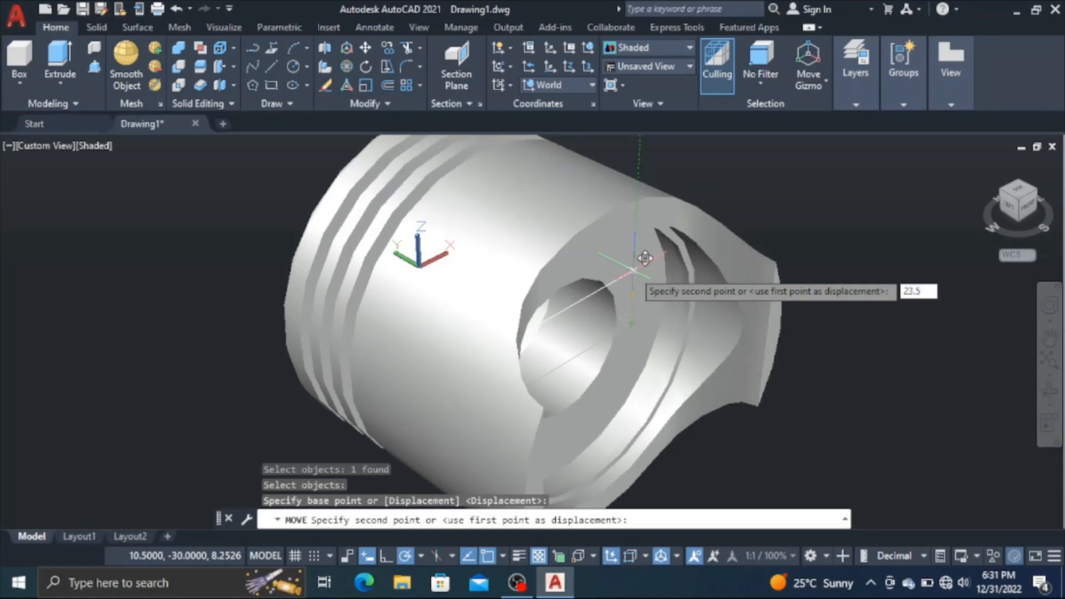
key("Return")
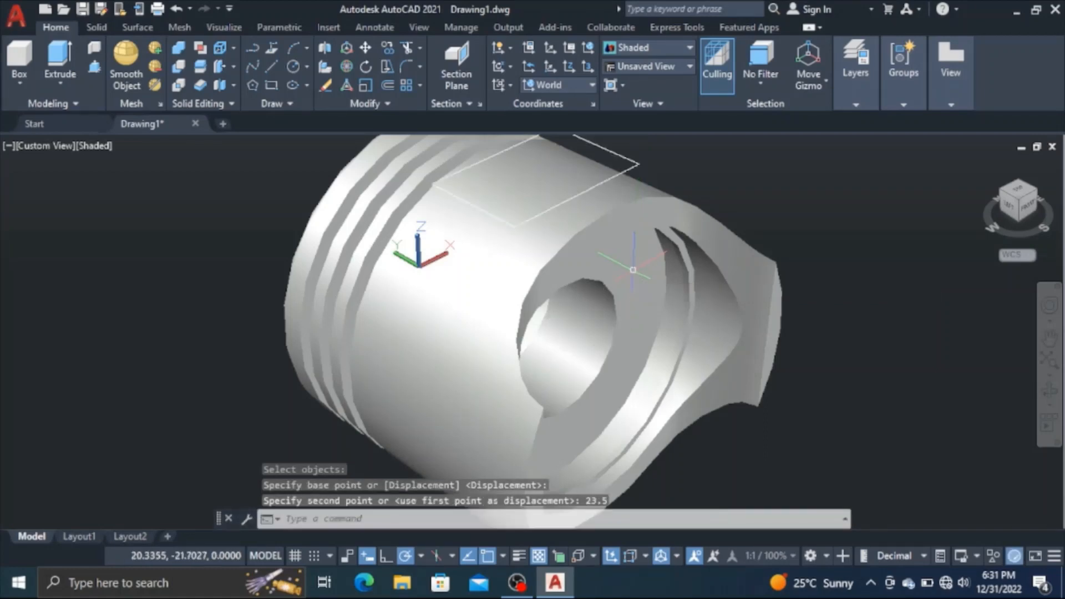
scroll(632, 269, "down", 1)
left_click(632, 270)
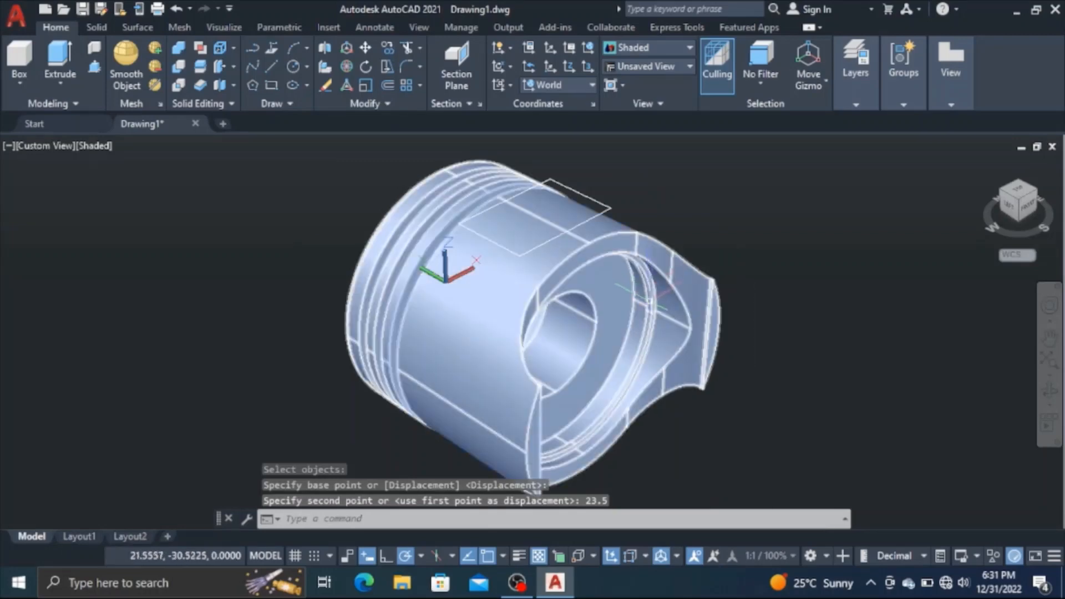
key("Escape")
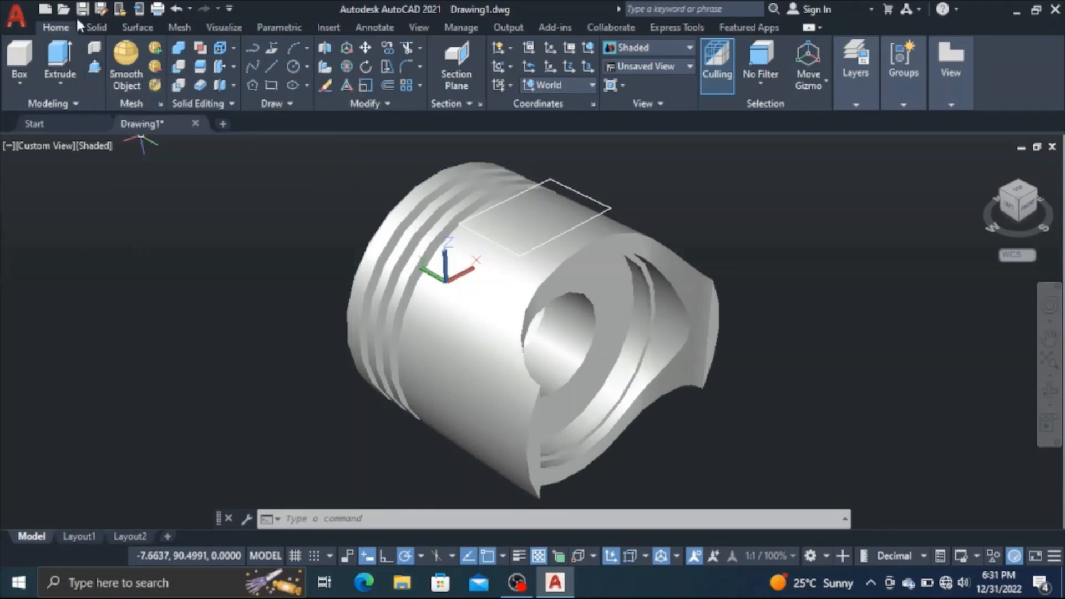
Extrude the raised rectangle by a height of -2 into a solid plate
left_click(64, 69)
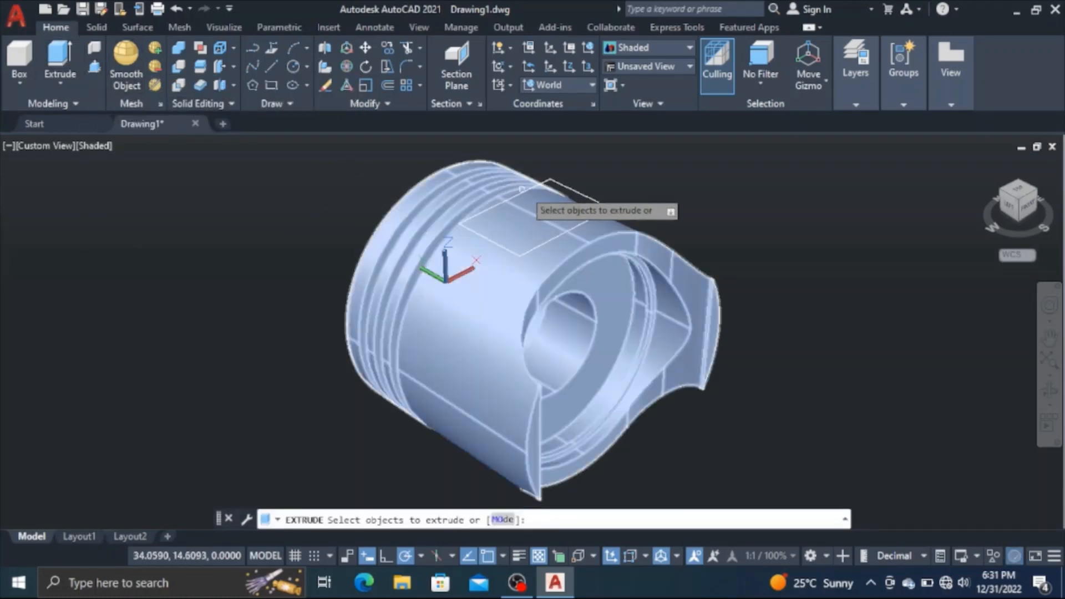
left_click(565, 187)
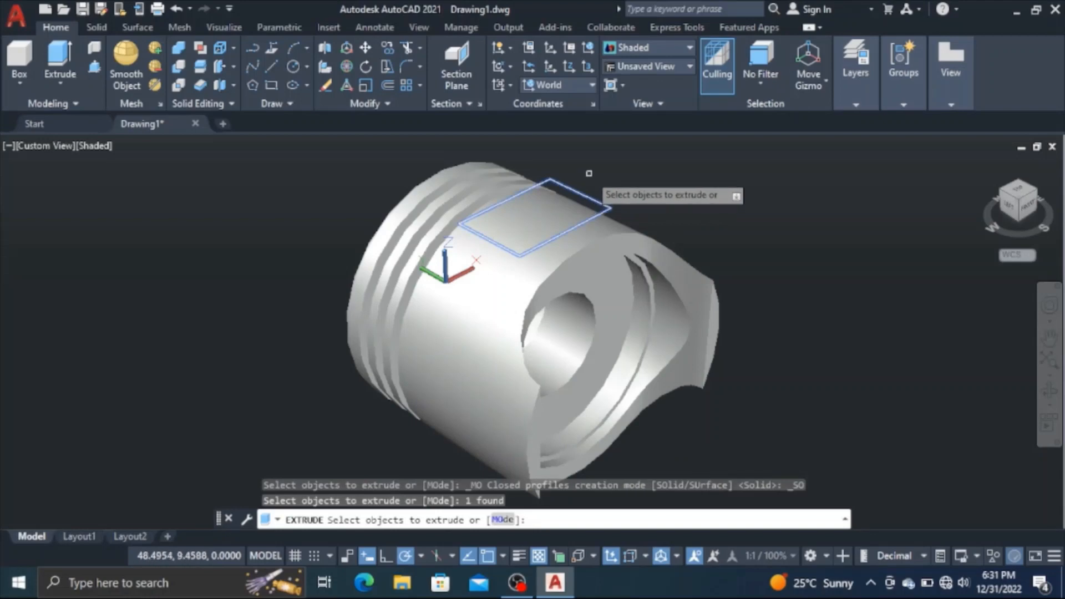
key("Return")
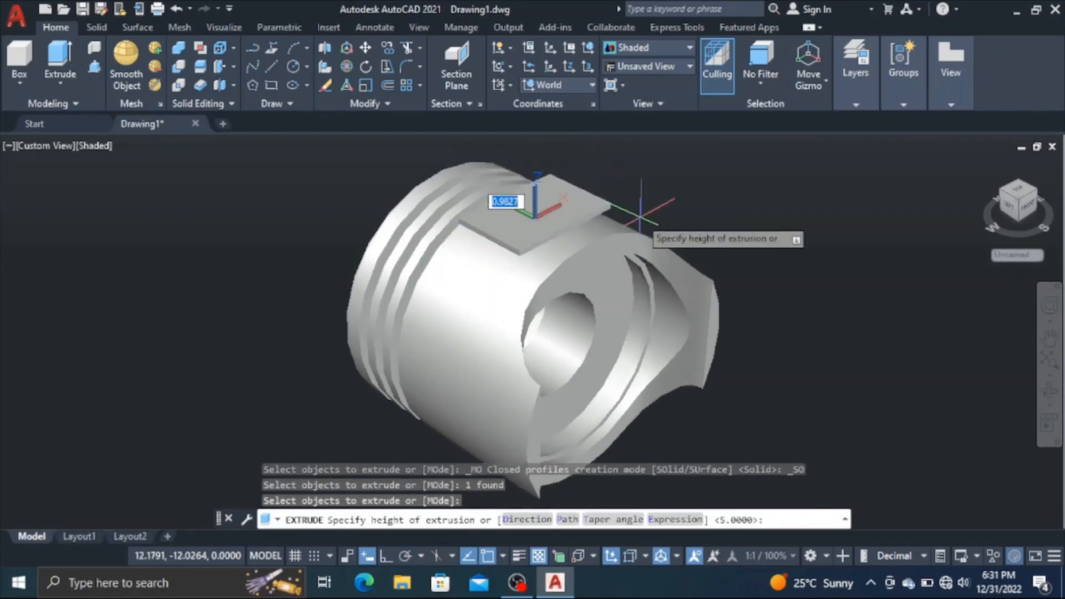
scroll(641, 213, "down", 2)
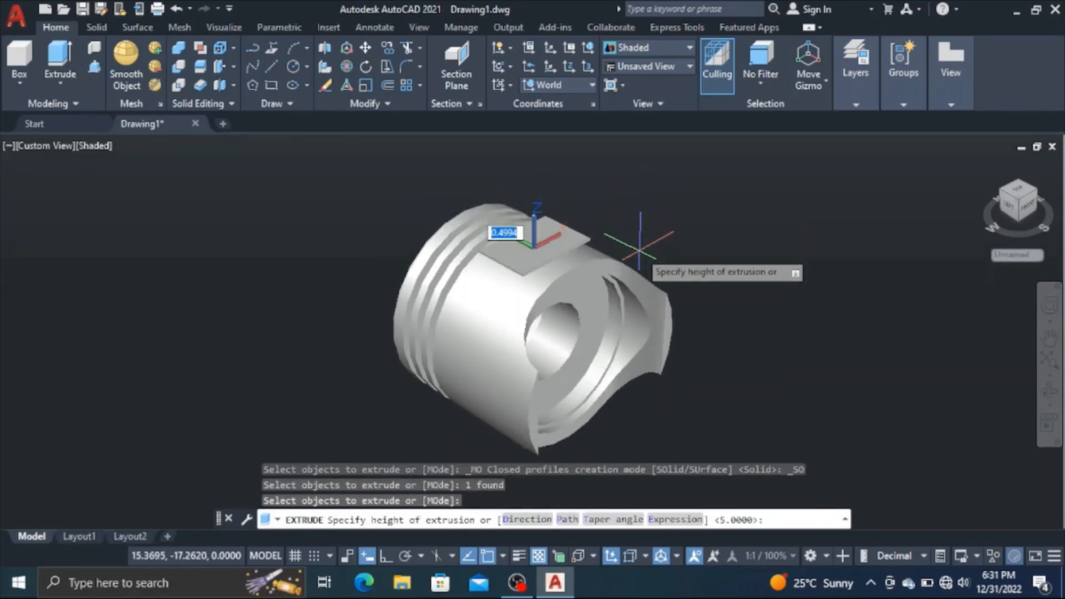
type("-2")
key("Return")
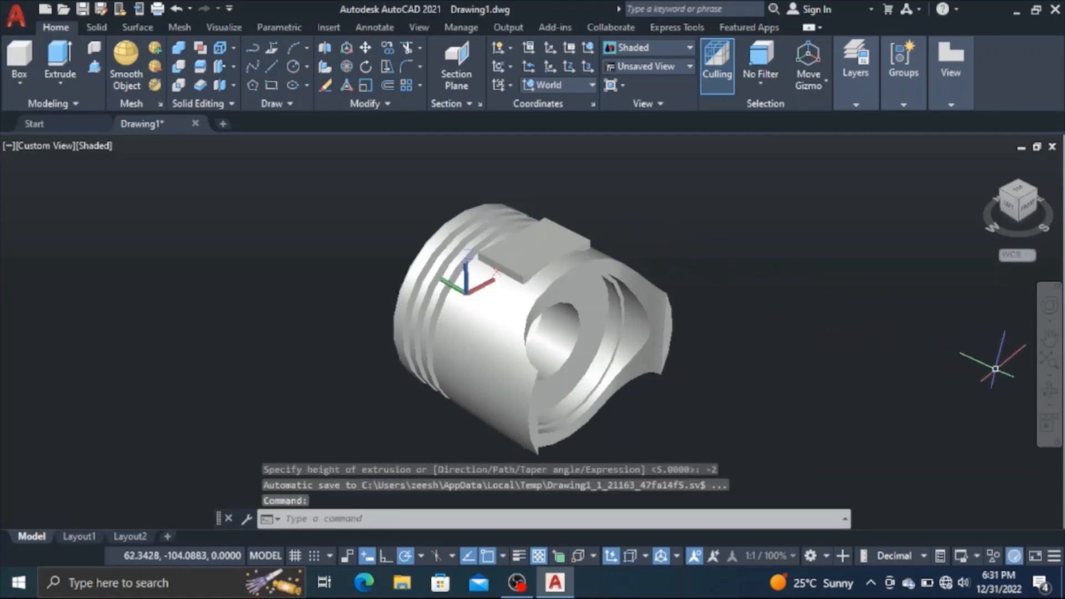
Mirror the plate in 3D across the XY plane through 0,0,0, keeping the source object
left_click(1050, 391)
left_click_drag(527, 425, 569, 388)
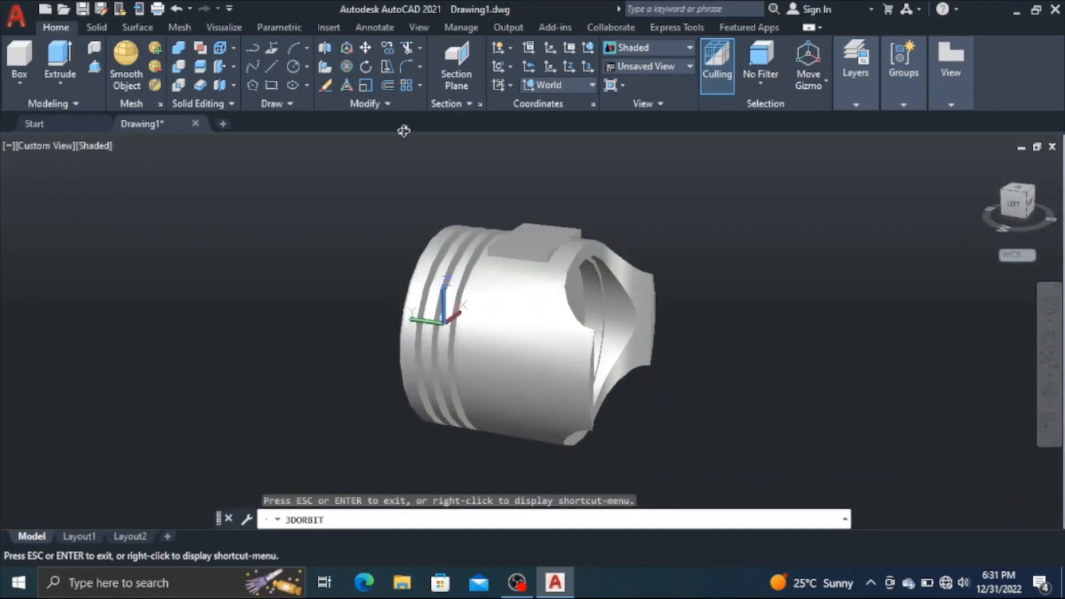
right_click(295, 180)
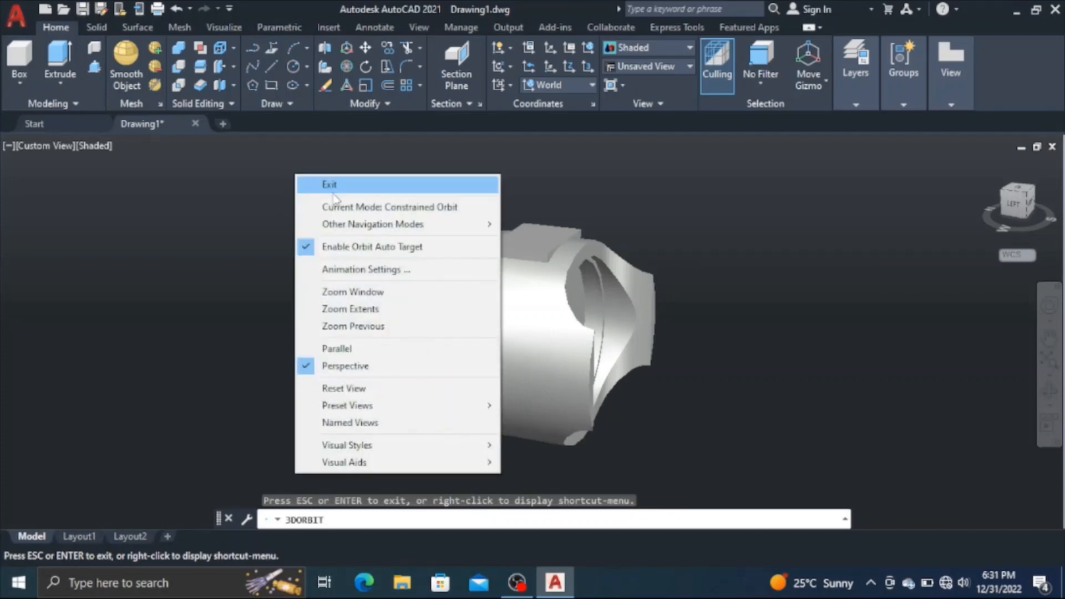
left_click(330, 185)
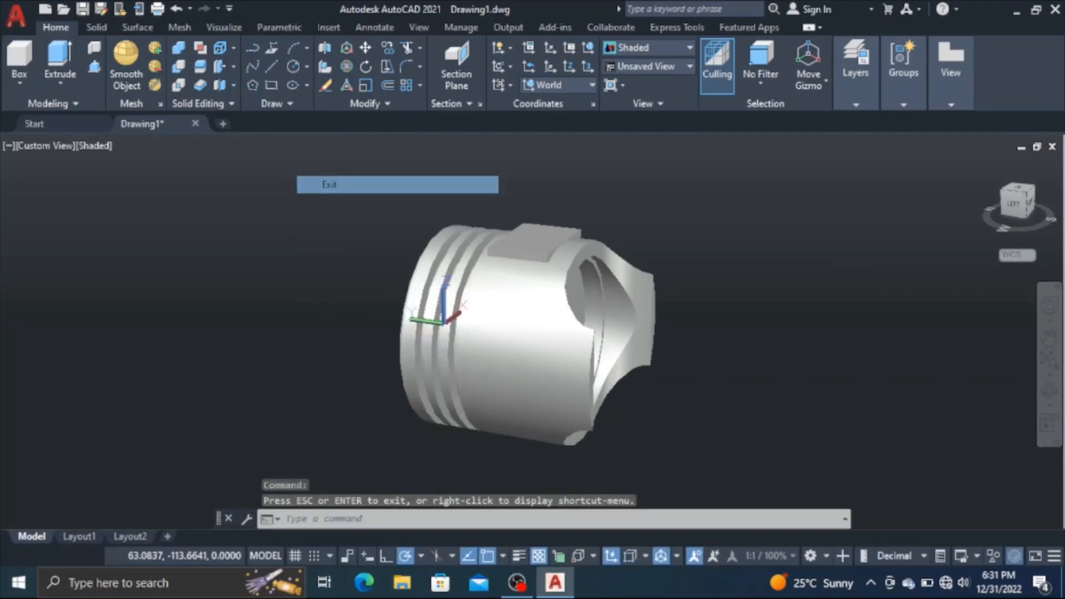
left_click(327, 51)
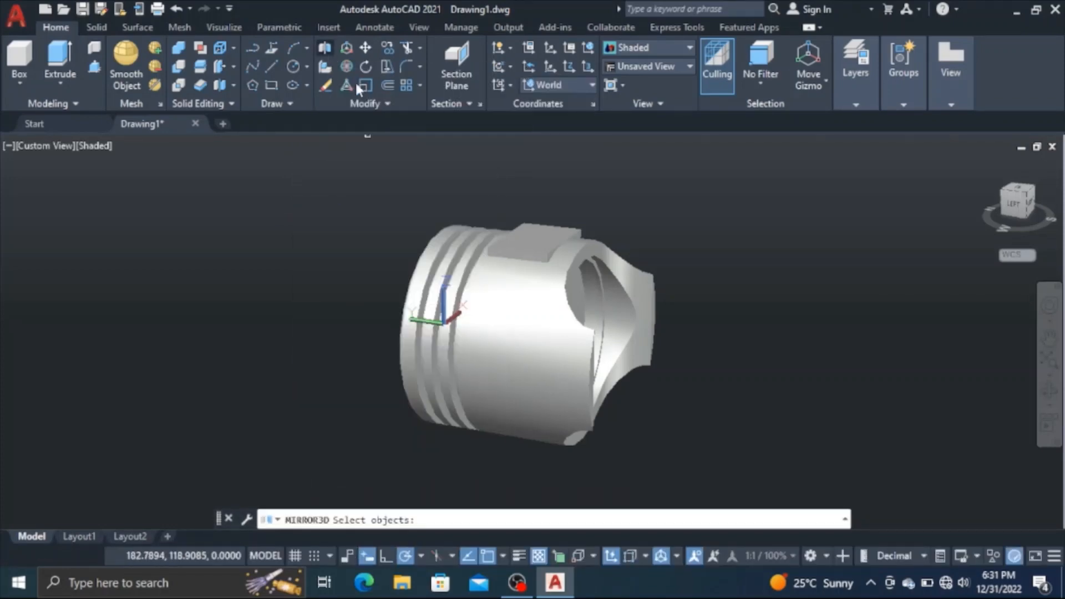
left_click(519, 243)
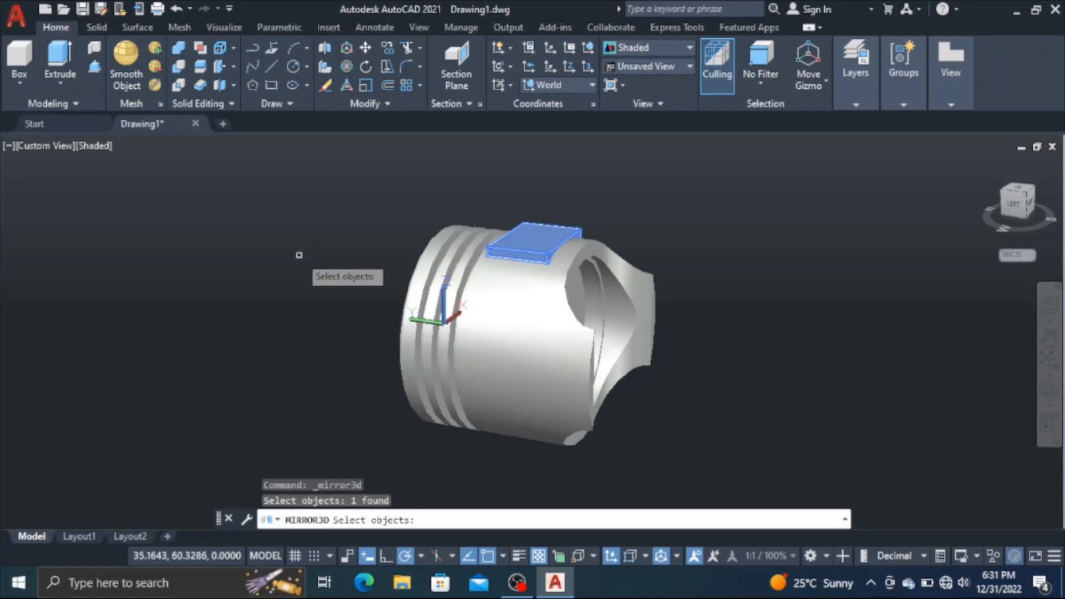
key("Return")
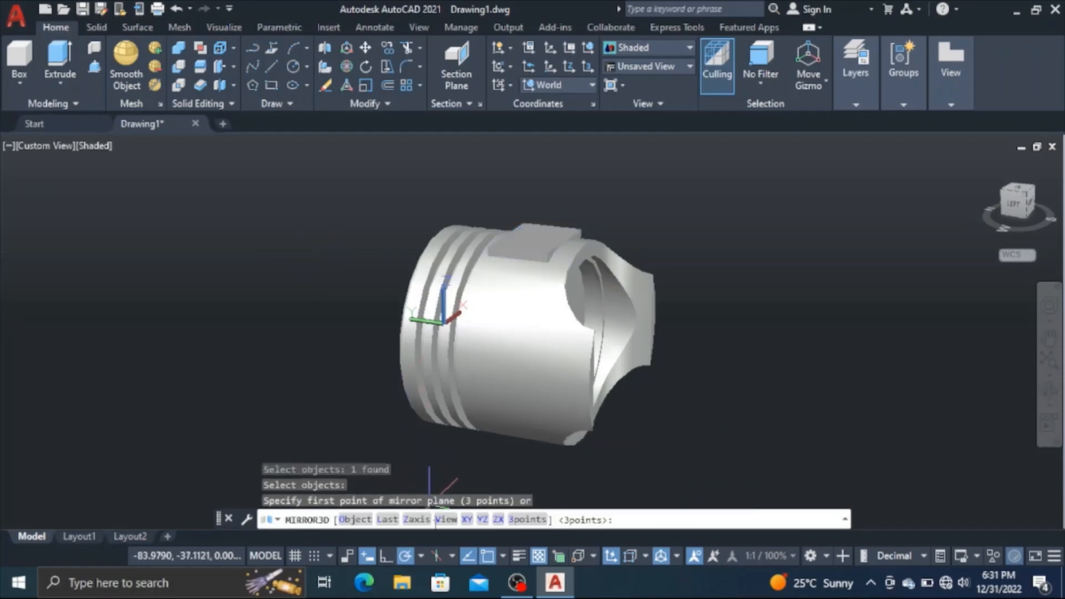
left_click(467, 520)
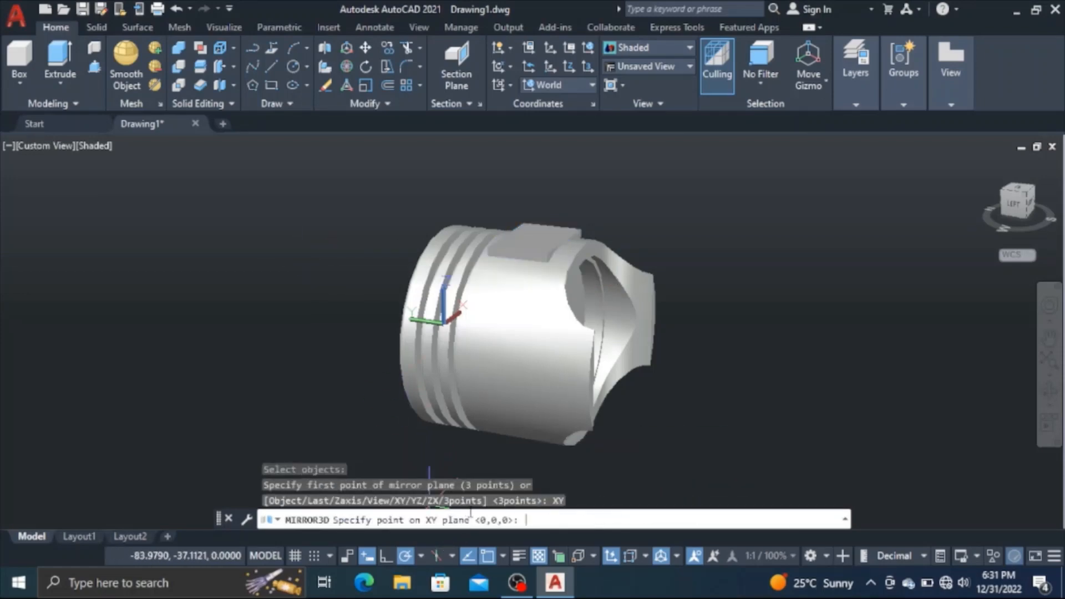
key("Return")
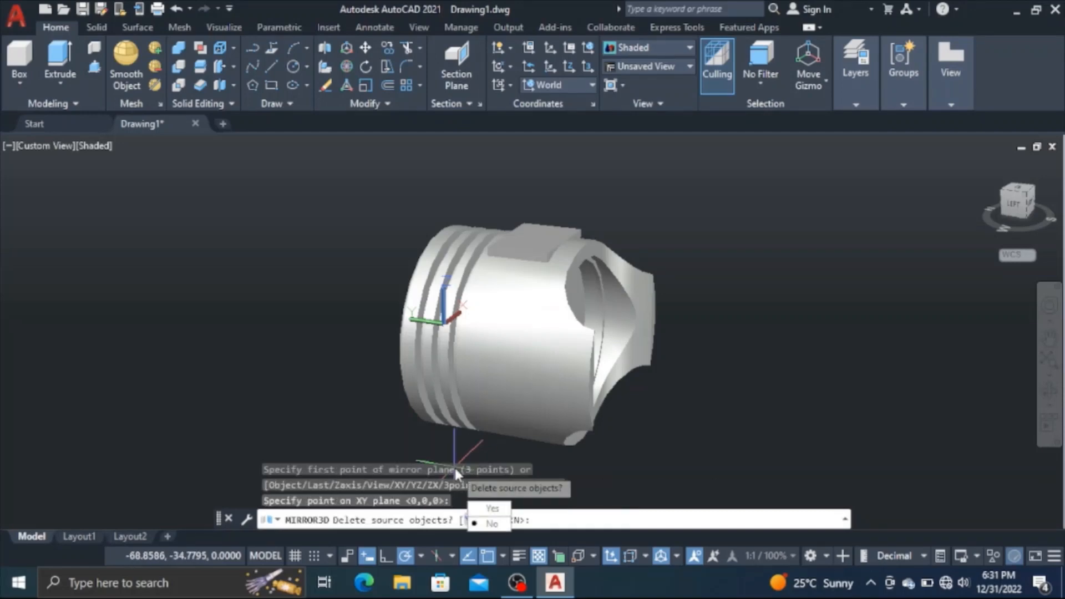
key("Return")
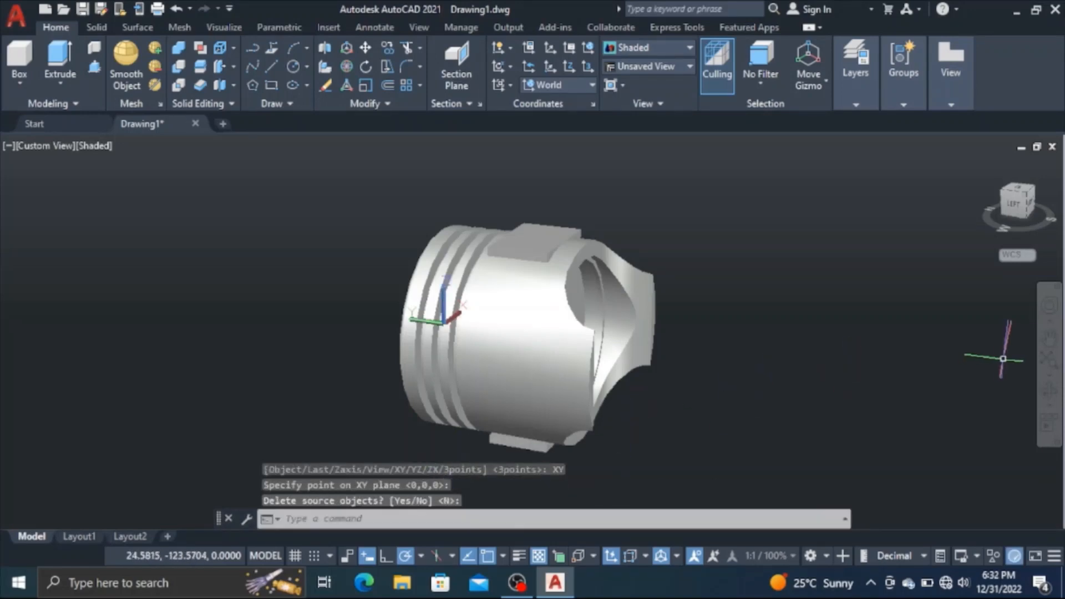
Subtract the plate and its mirrored copy from the piston body
left_click(1049, 389)
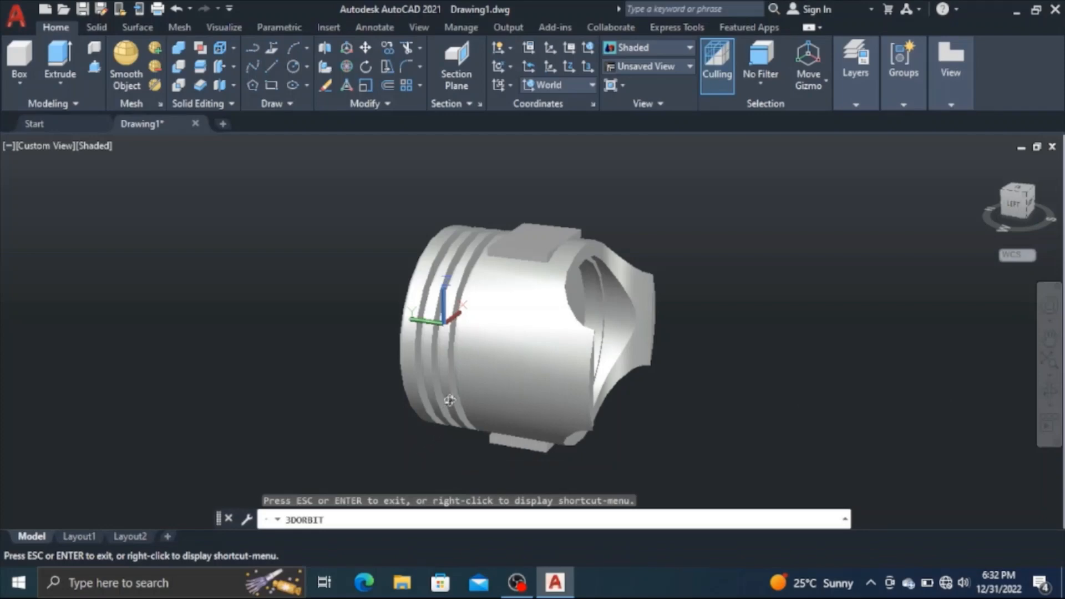
left_click_drag(449, 400, 415, 359)
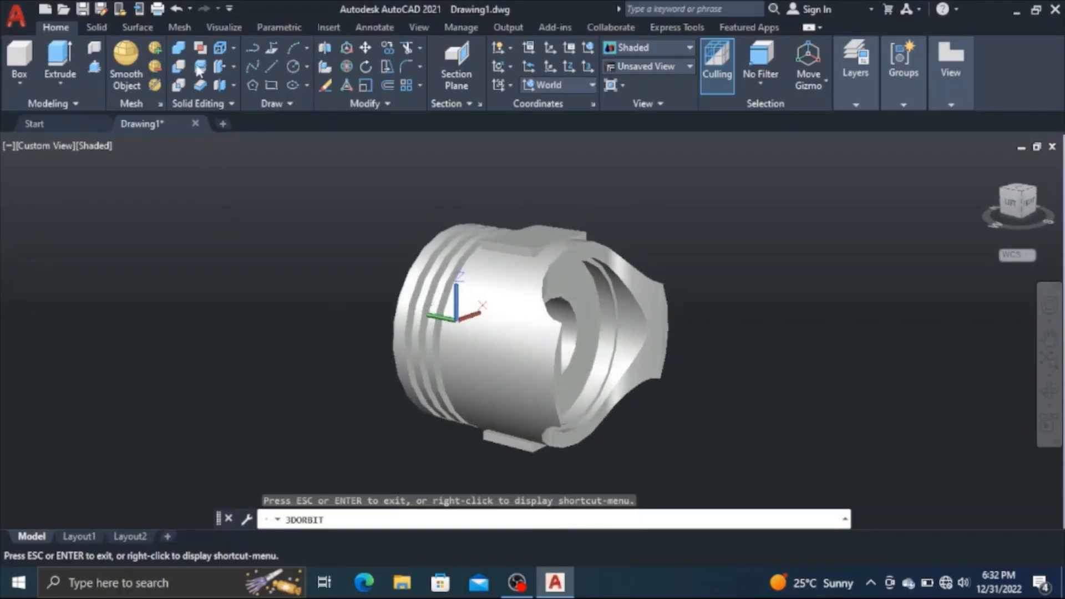
left_click(178, 69)
left_click(545, 235)
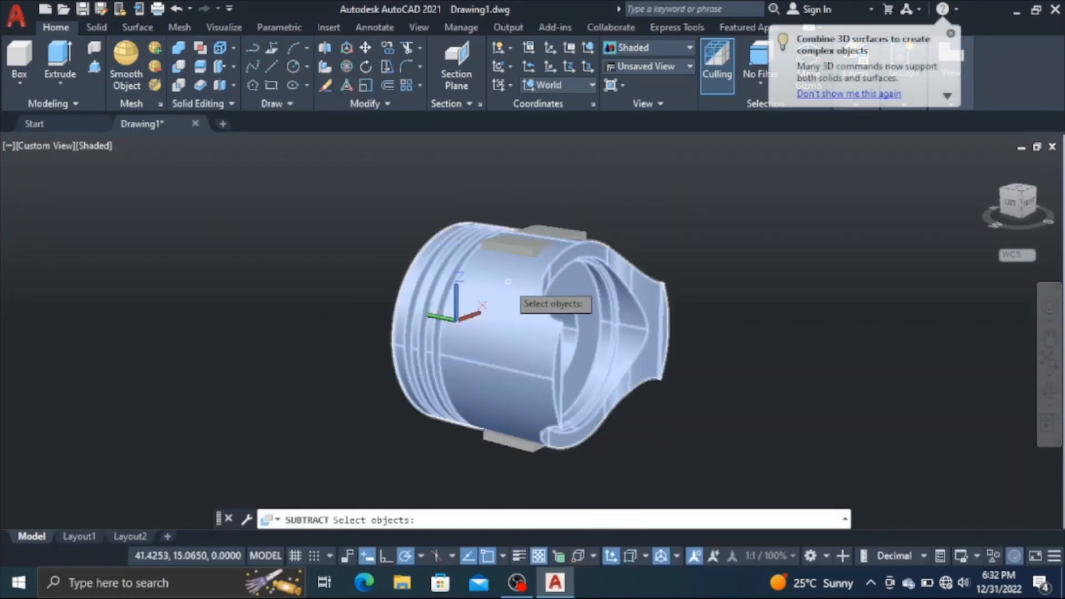
left_click(476, 304)
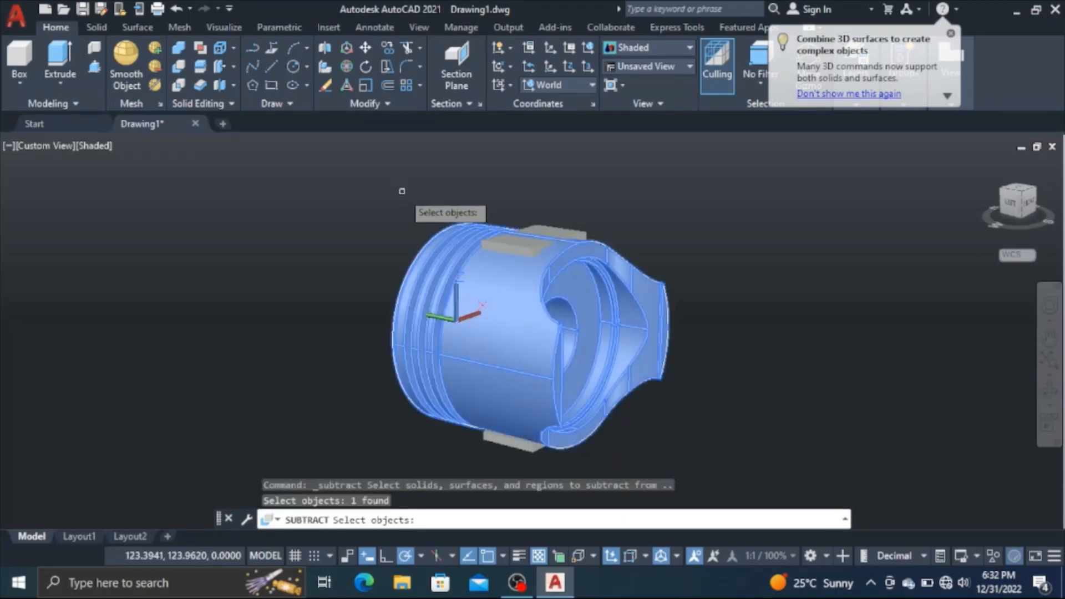
key("Return")
left_click(519, 239)
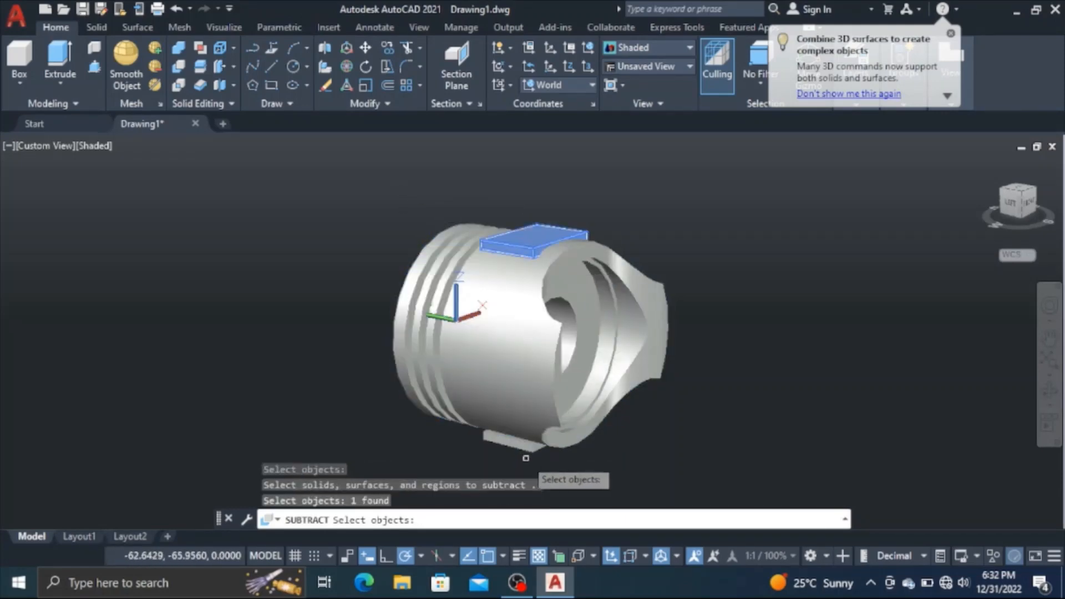
left_click(512, 443)
key("Return")
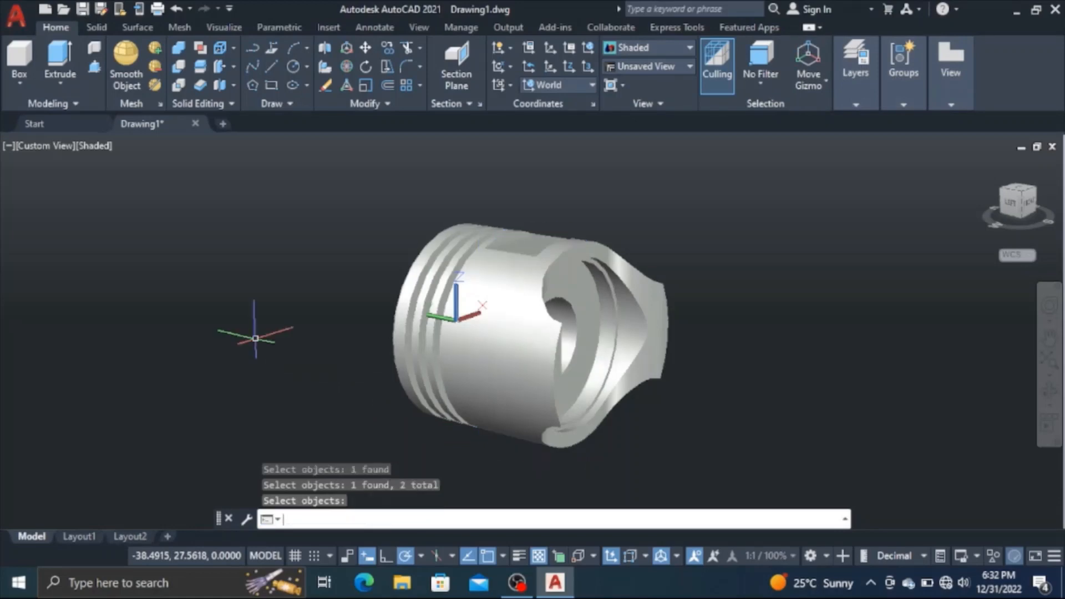
Orbit around the piston to inspect the flat rectangular cut and the open end
left_click(1049, 393)
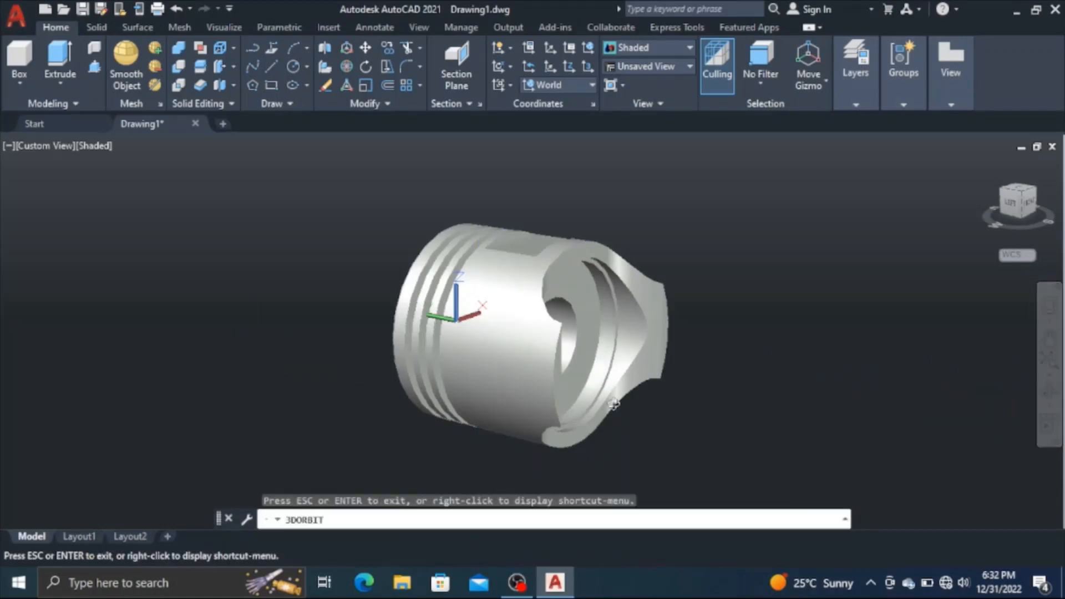
left_click_drag(611, 400, 490, 369)
left_click_drag(614, 295, 696, 284)
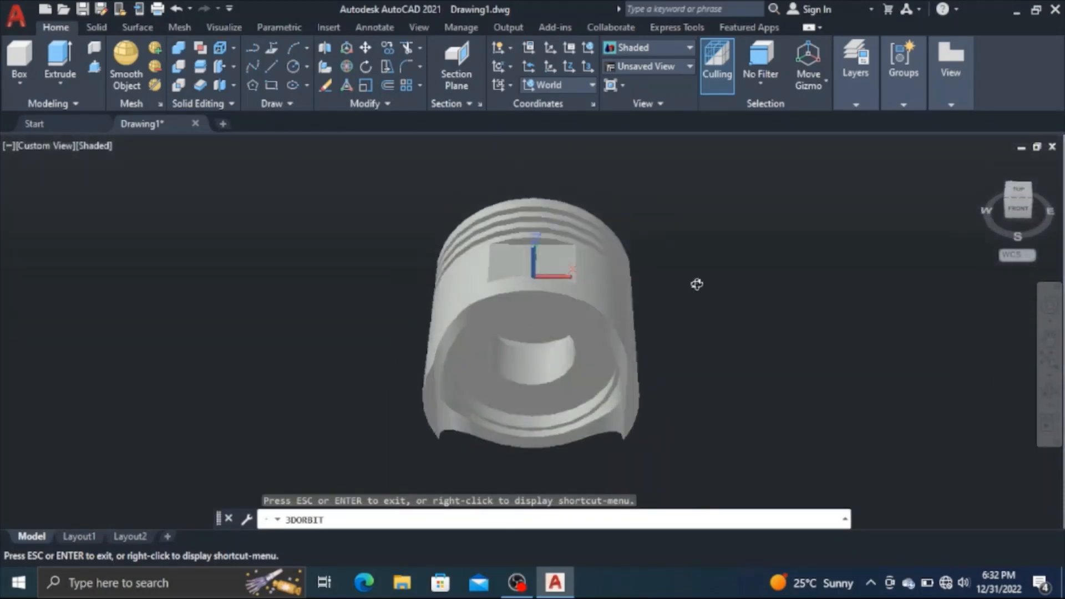
right_click(926, 271)
left_click(946, 282)
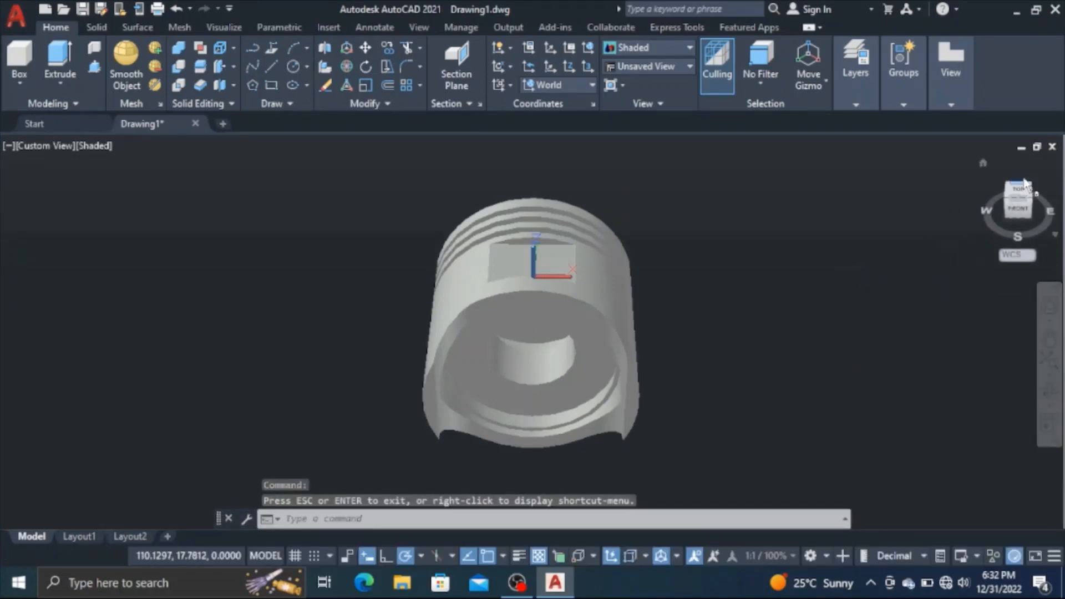
View the piston squarely from the top and switch the view to parallel projection
left_click(1020, 191)
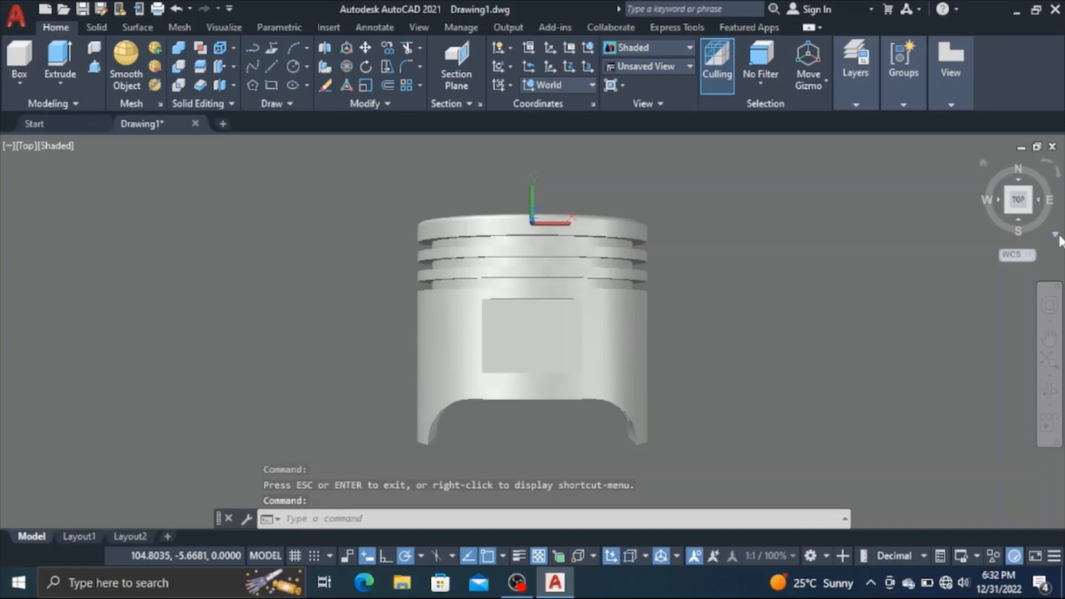
left_click(1056, 235)
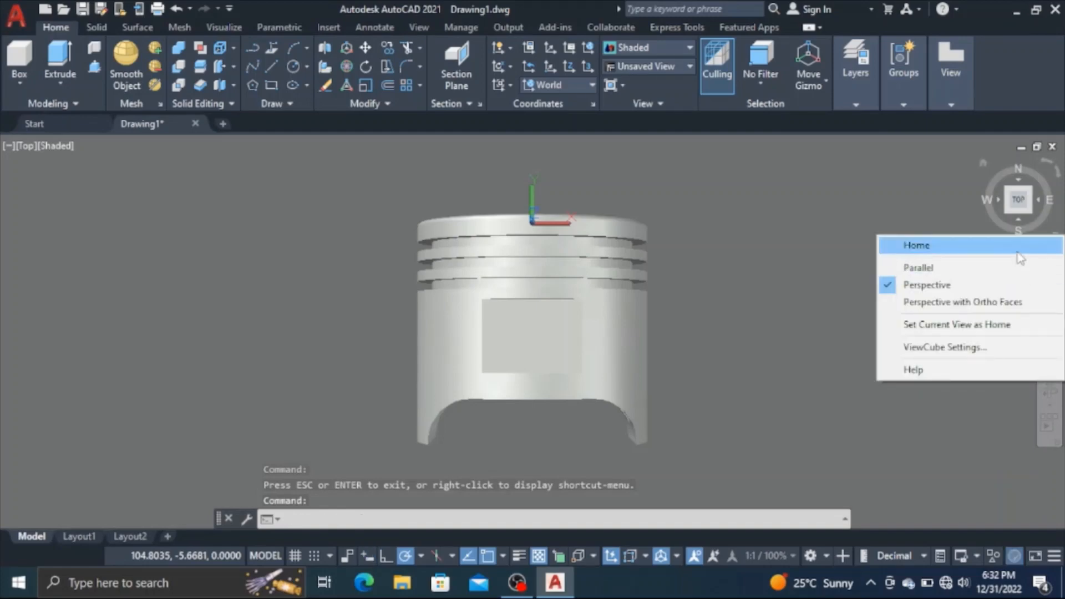
left_click(1016, 268)
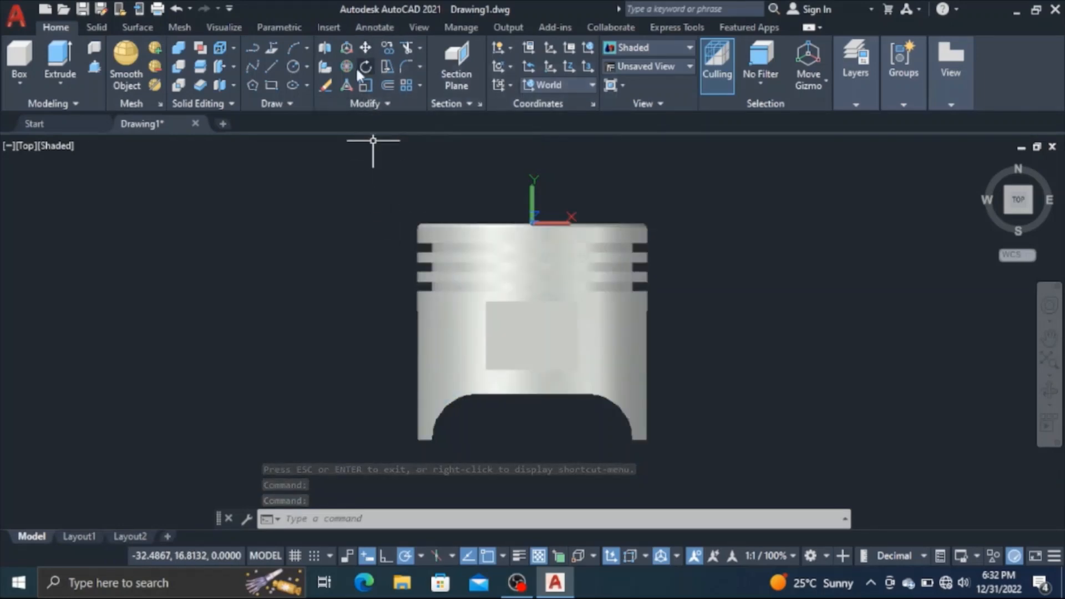
Draw a circle with a diameter of 10 at the centre of the piston's flat rectangular recess
left_click(294, 66)
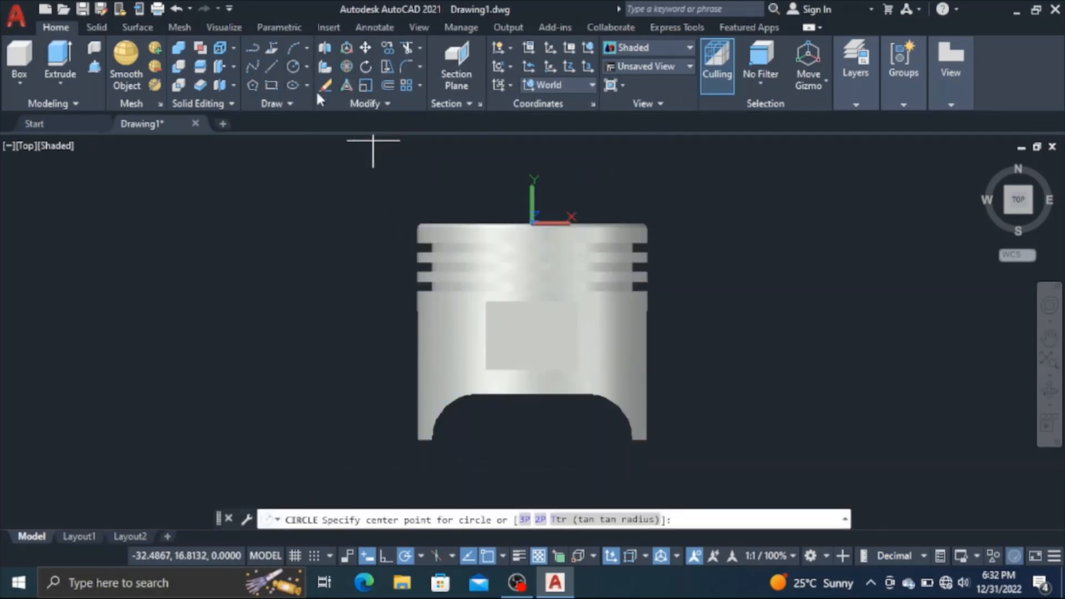
left_click(532, 334)
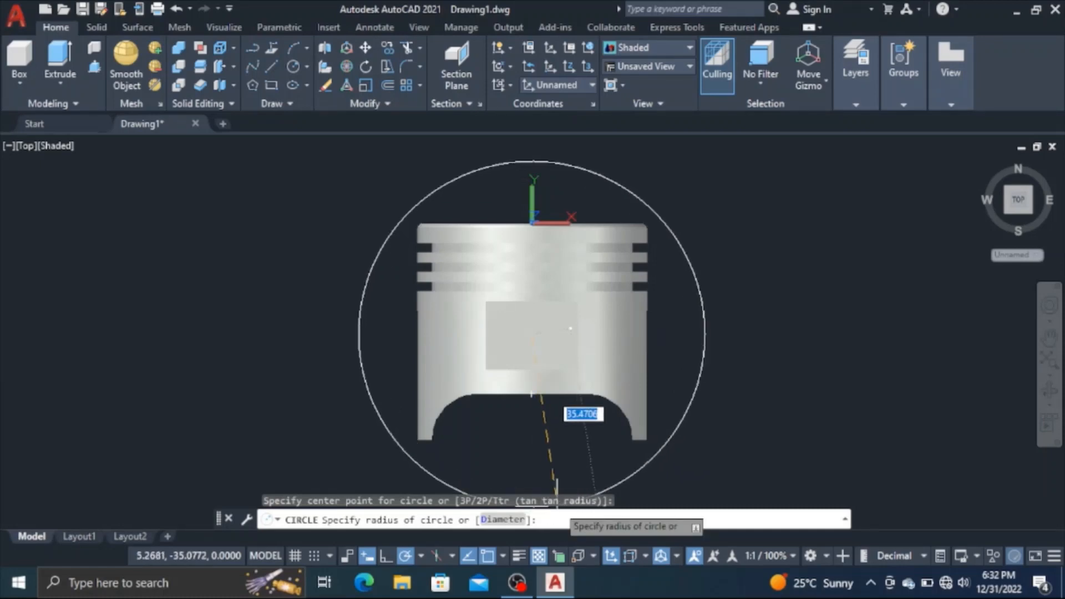
type("d")
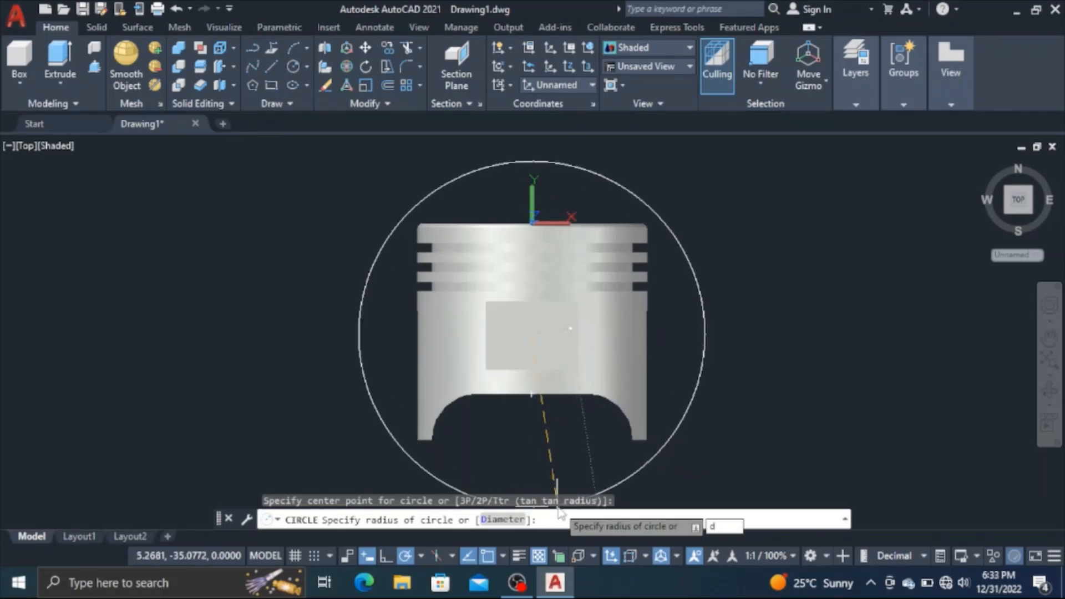
key("Return")
type("1")
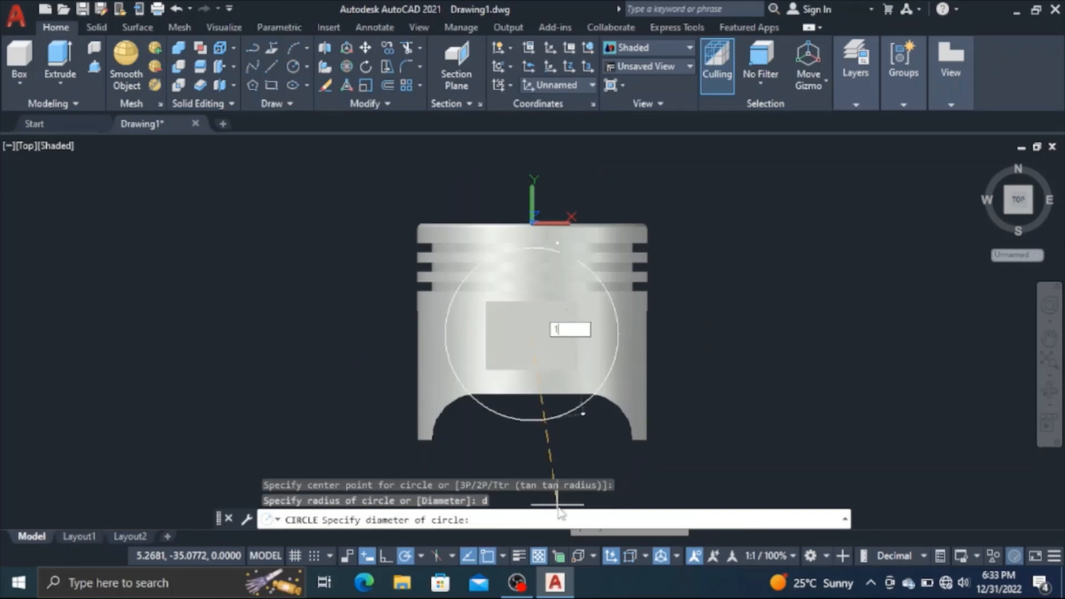
type("0")
key("Return")
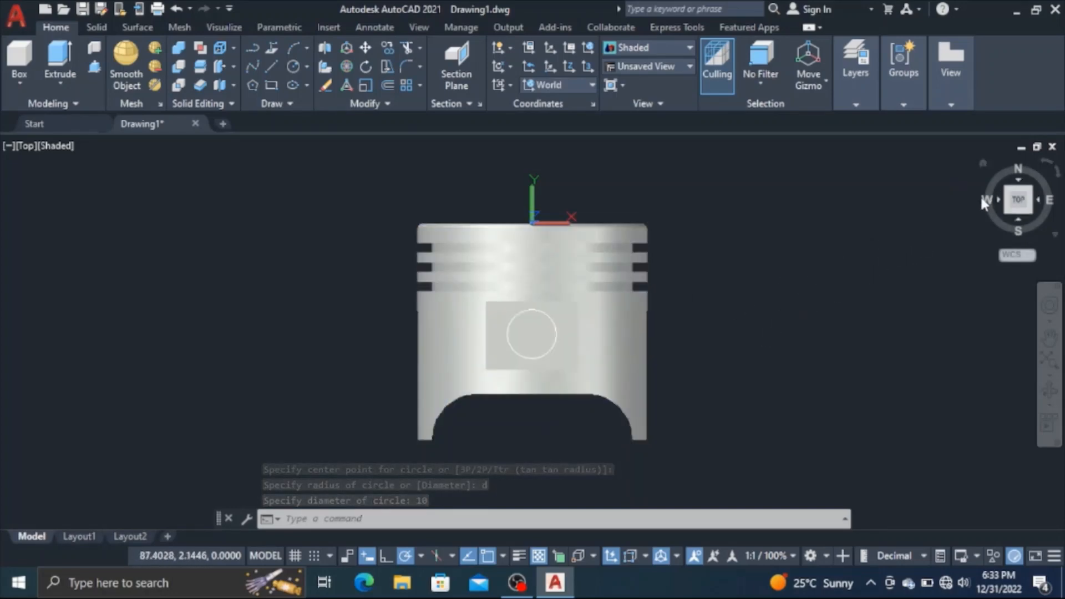
Presspull the circular area about 80 units down through both piston walls to cut the pin hole, and inspect it
left_click(983, 163)
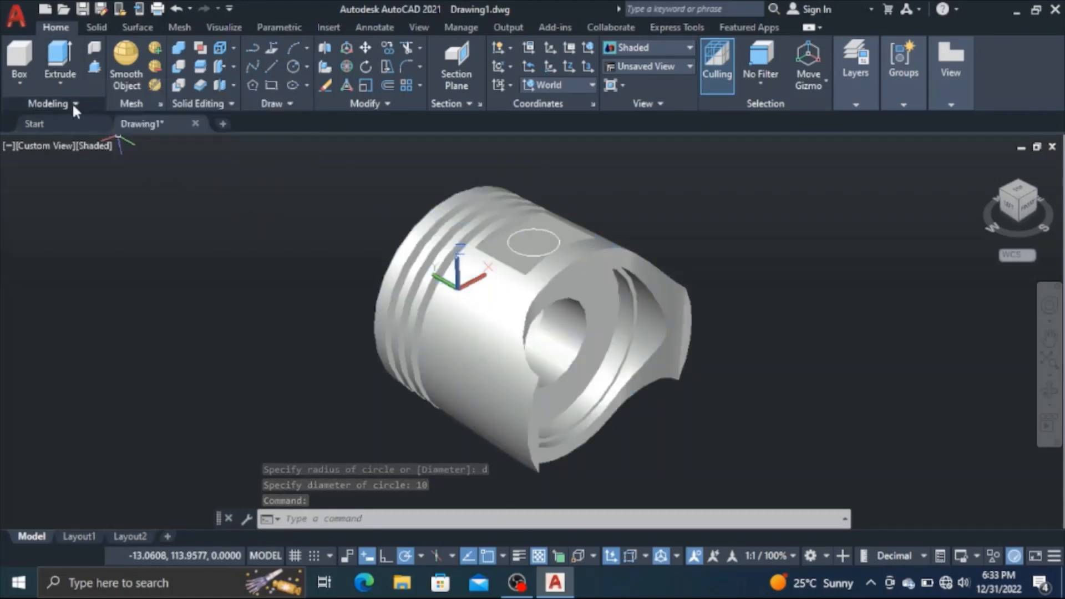
left_click(96, 70)
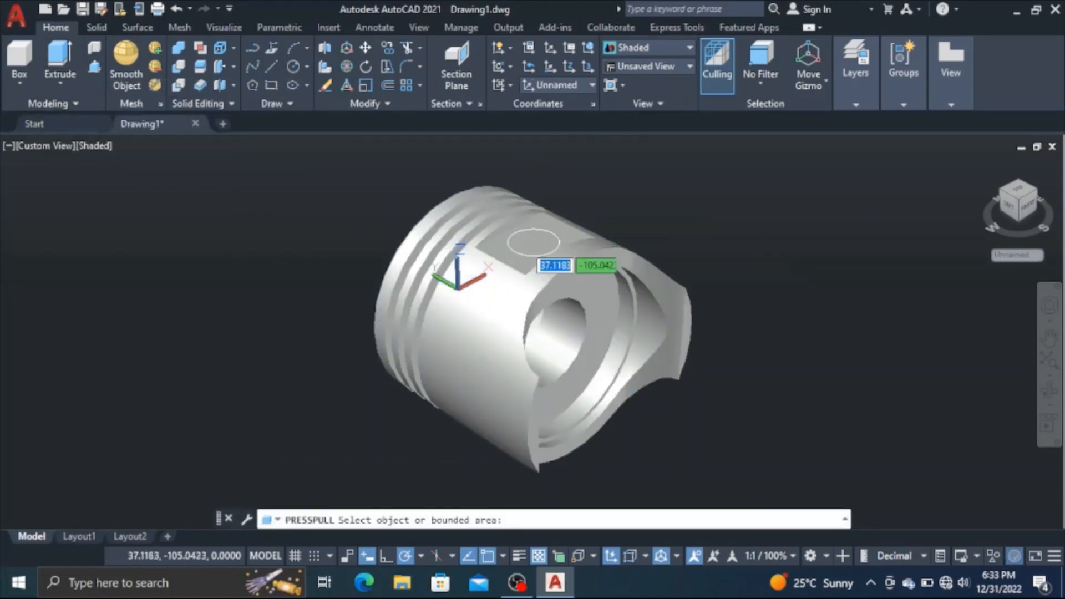
left_click(531, 245)
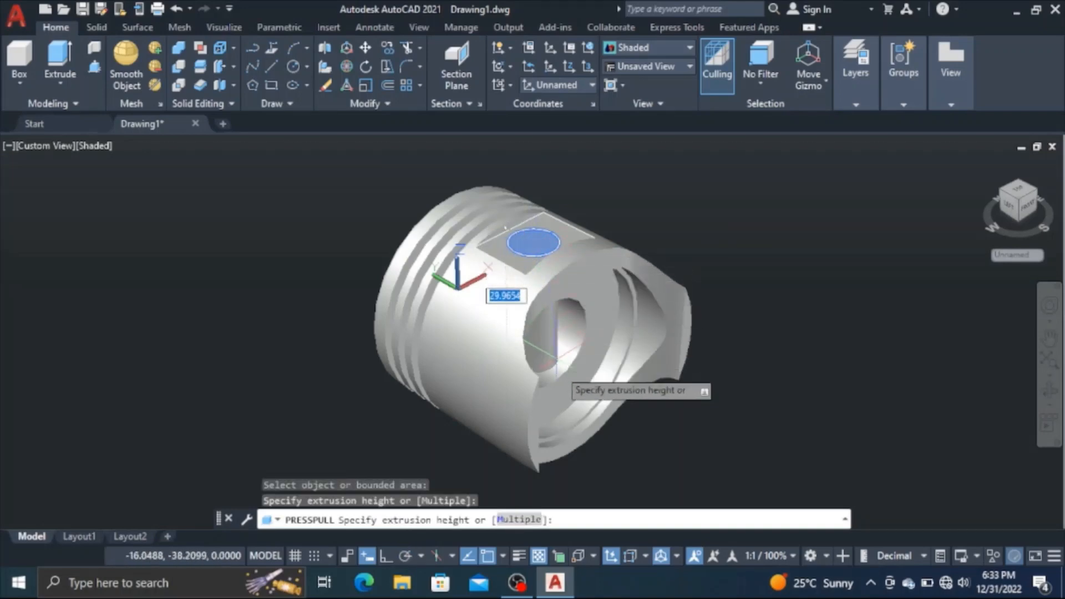
scroll(580, 452, "down", 3)
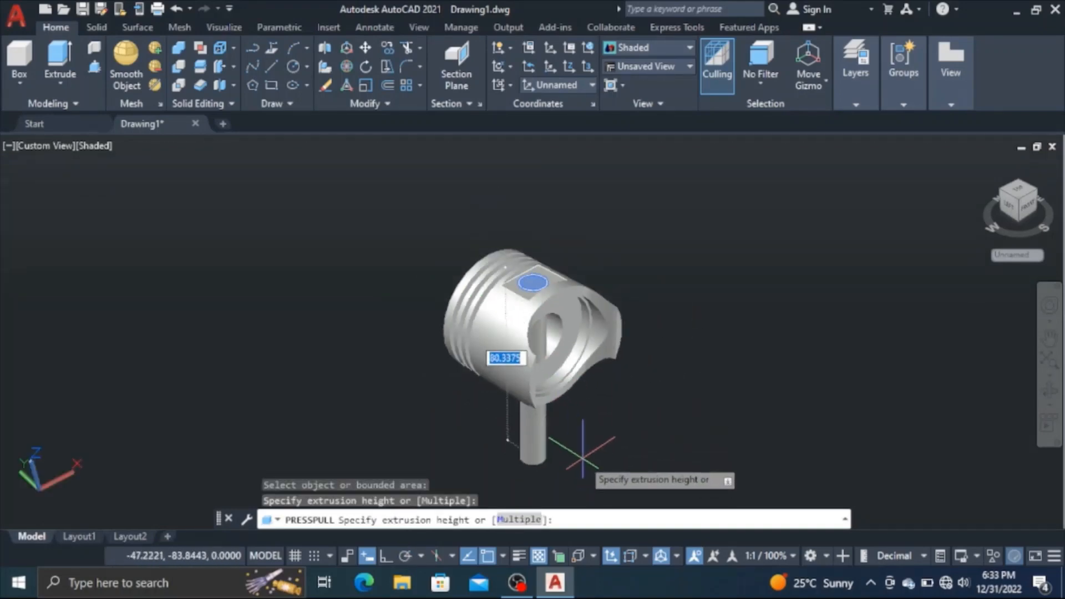
left_click(582, 450)
scroll(582, 451, "up", 3)
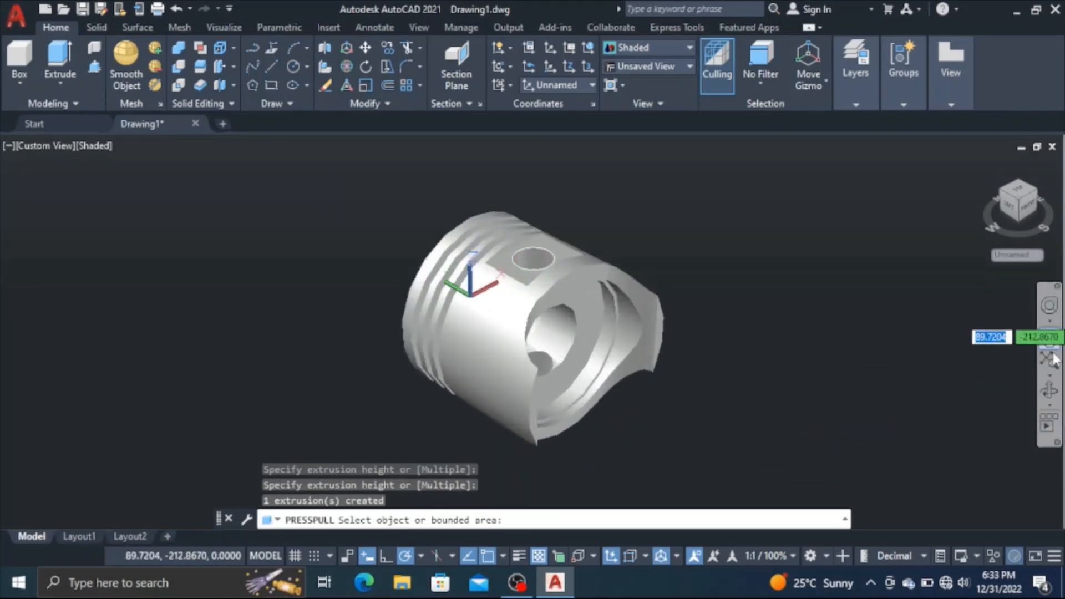
left_click(1049, 393)
left_click_drag(628, 333, 535, 458)
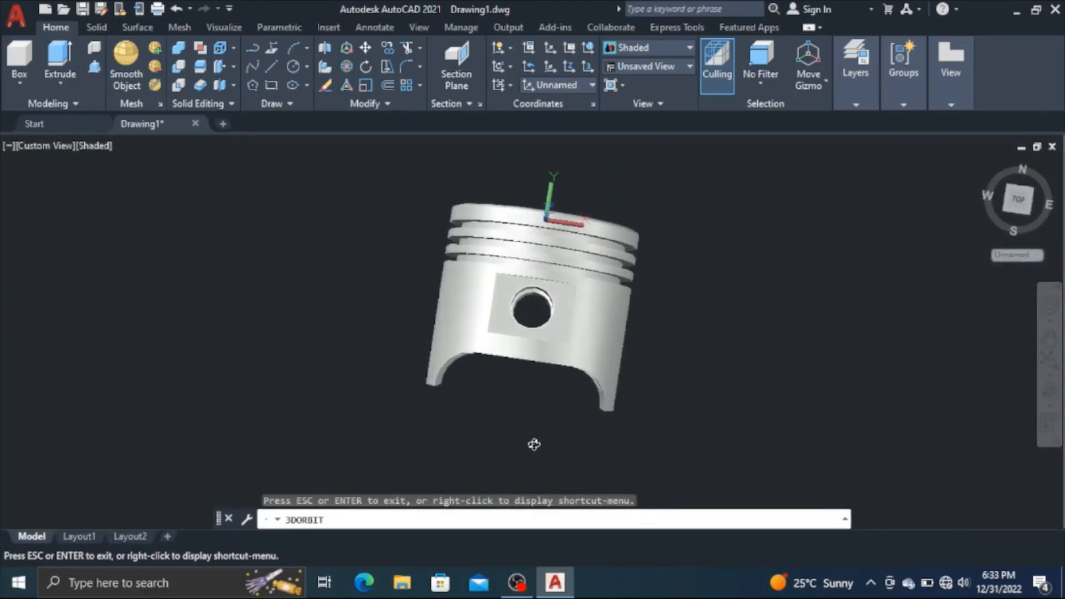